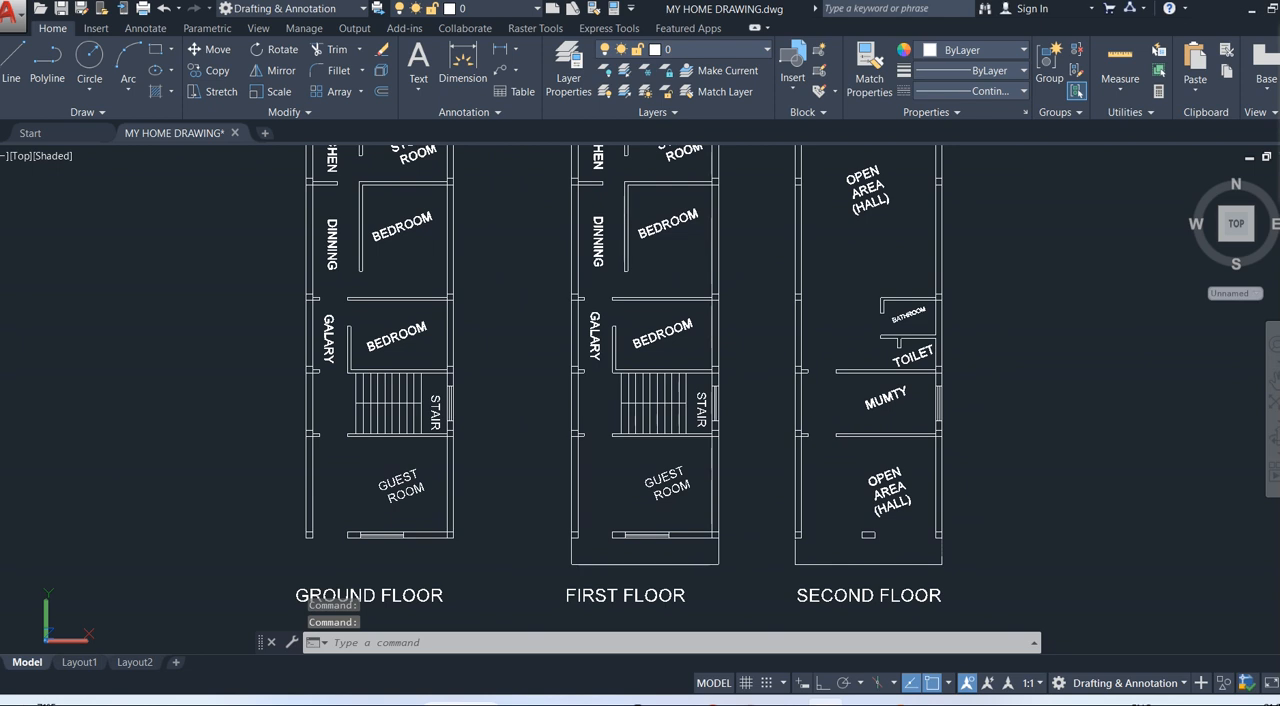
Offset the U-shaped outline in front of the first floor plan inward by 4.5" to form a wall.
mouse_move(663, 371)
middle_mouse_down()
mouse_move(577, 188)
mouse_move(600, 151)
middle_mouse_up()
scroll(564, 205, "up", 4)
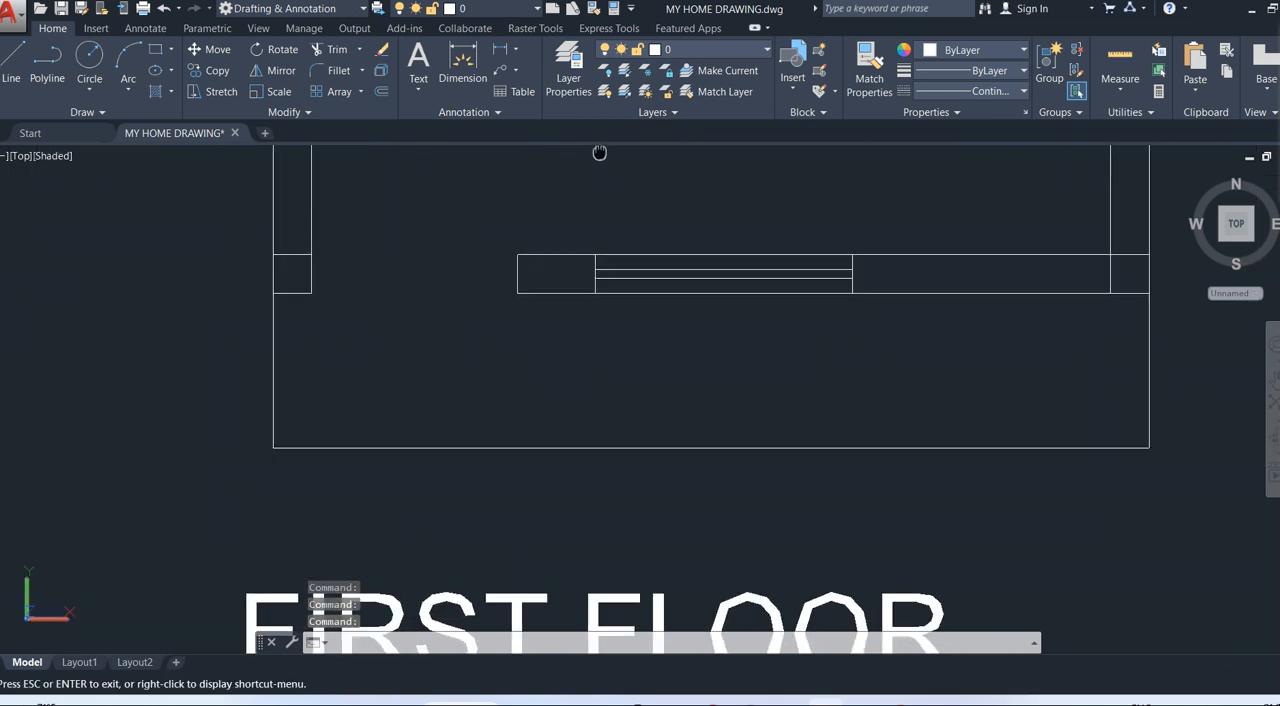
type("OF")
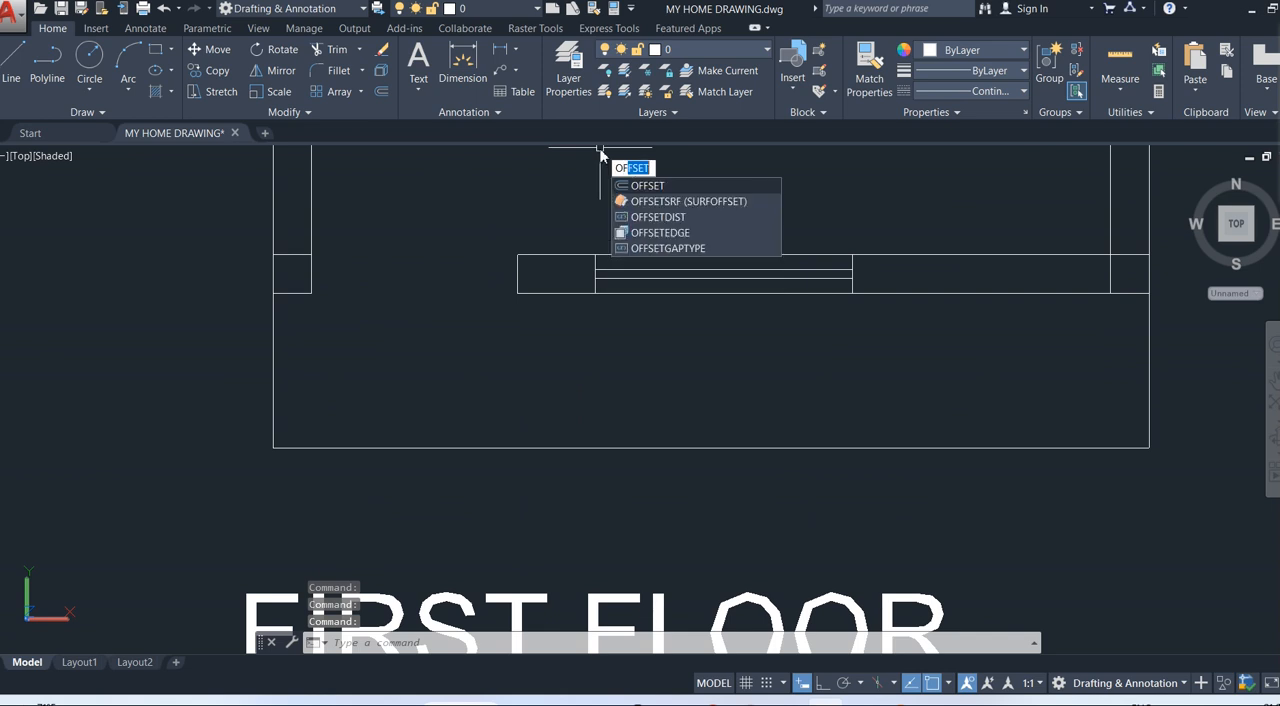
key("Return")
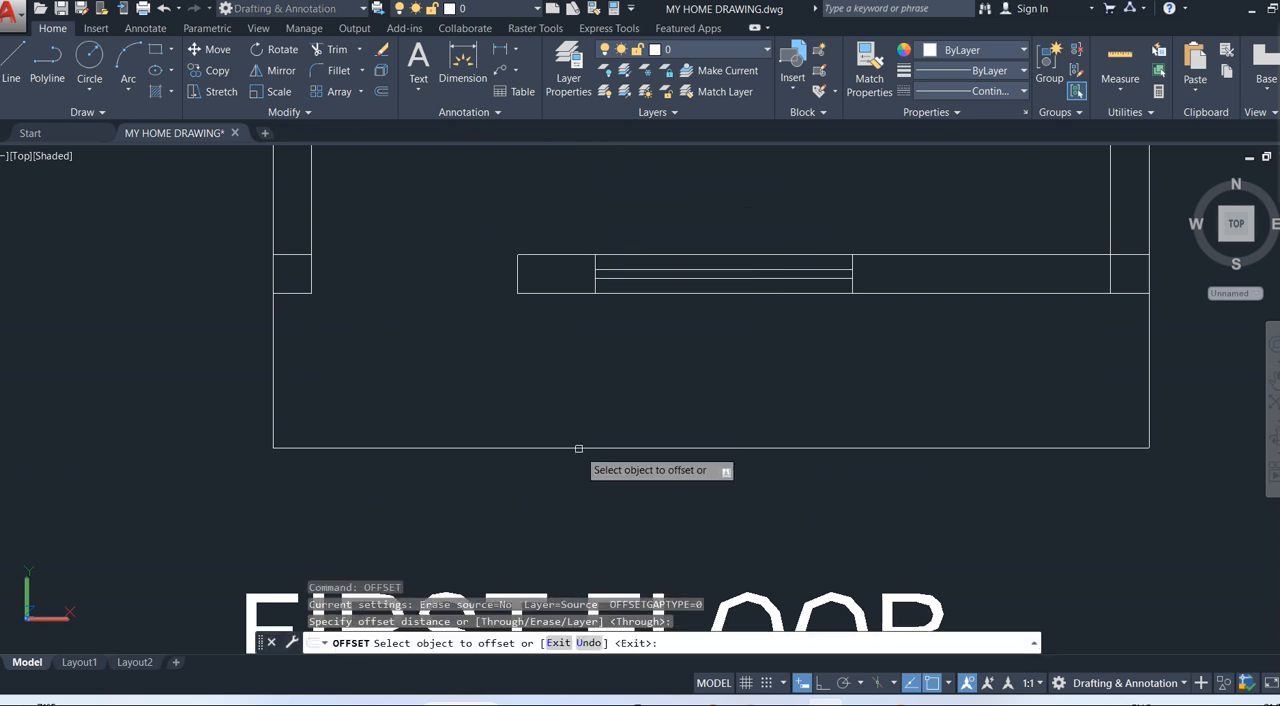
left_click(580, 448)
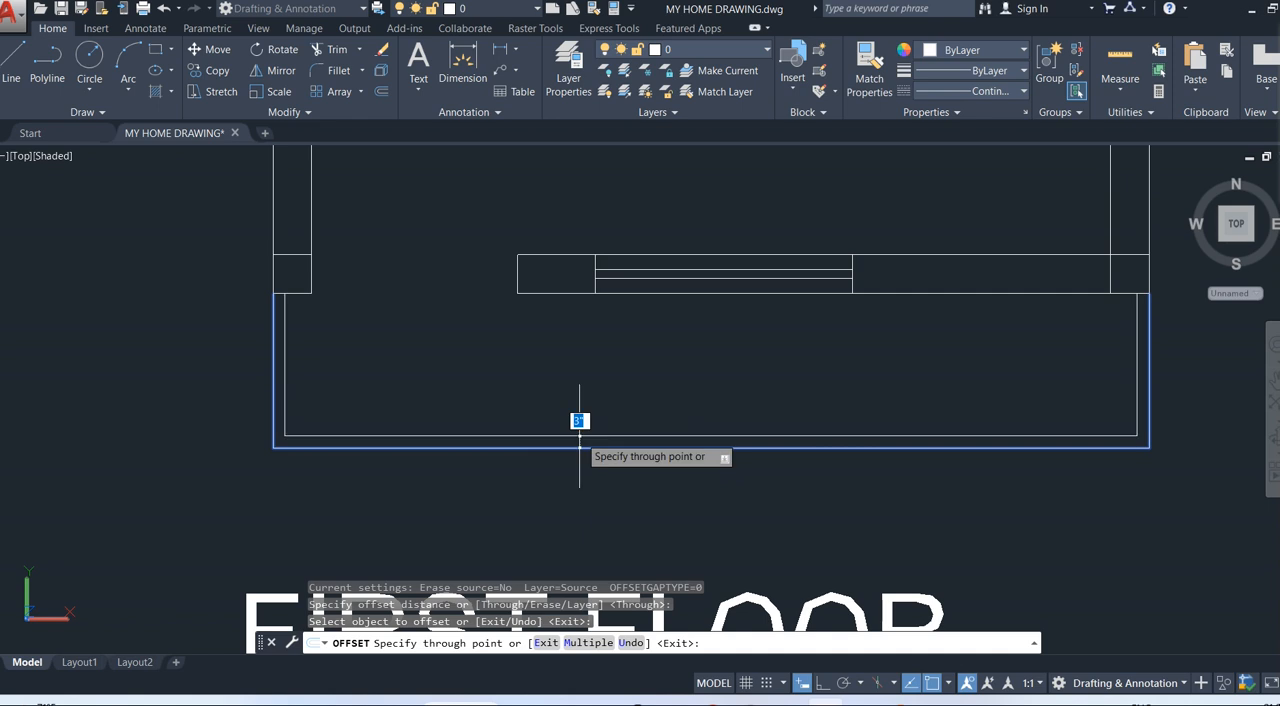
type("4")
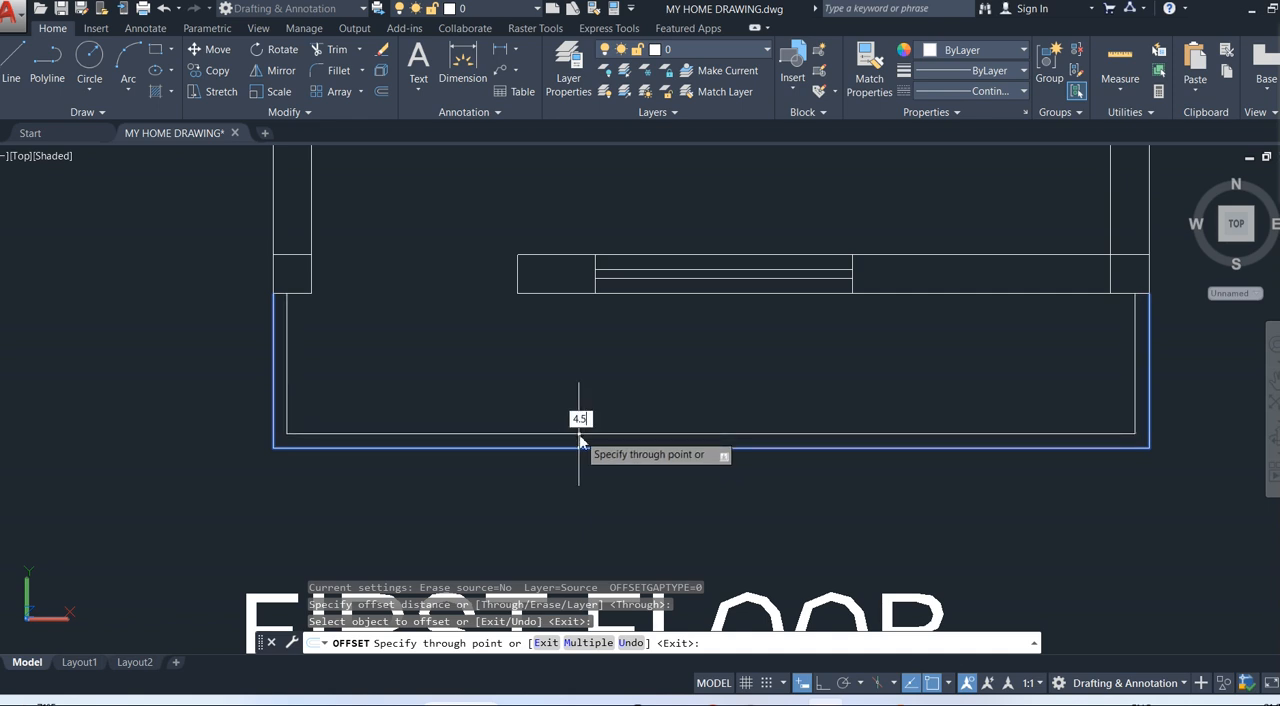
type(".5")
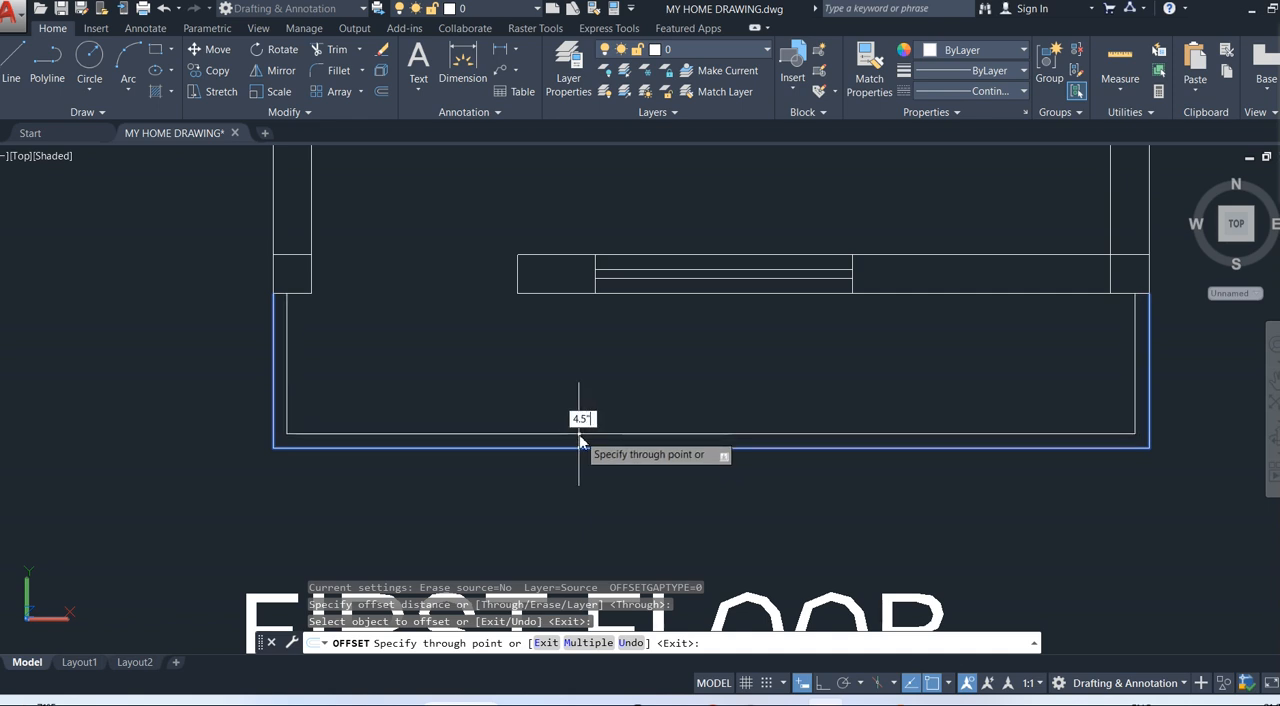
key("Return")
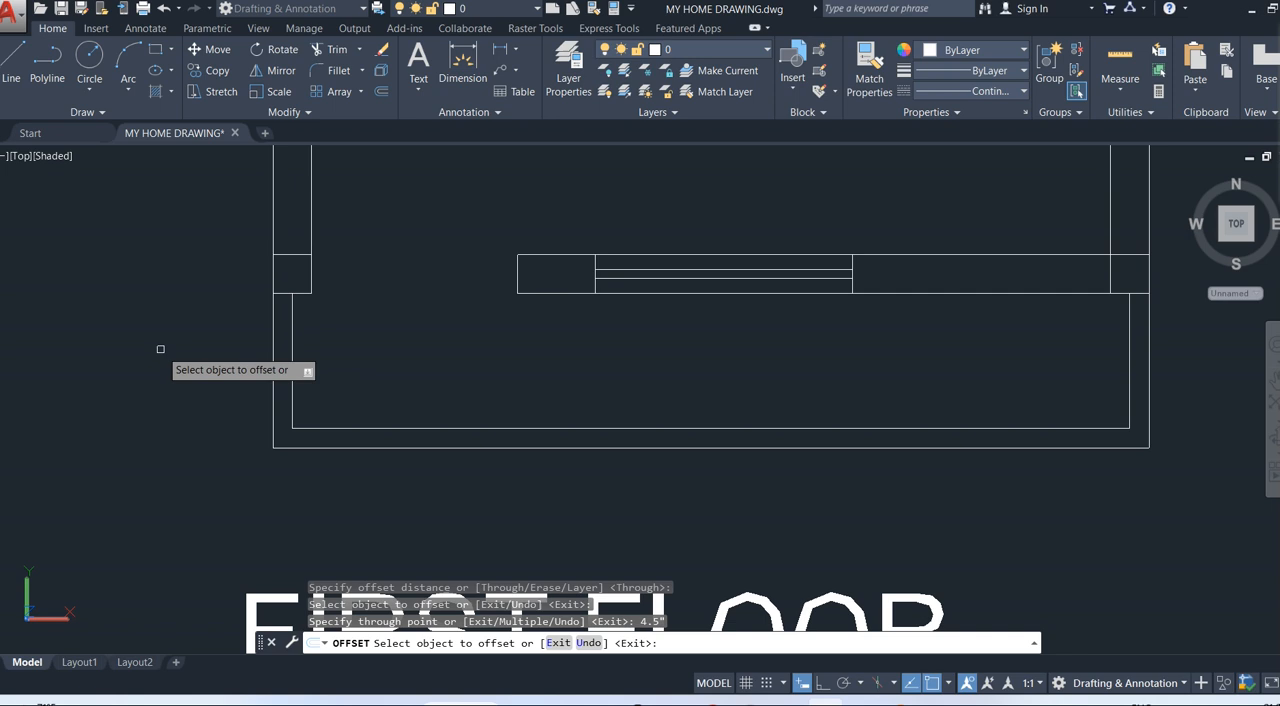
key("Escape")
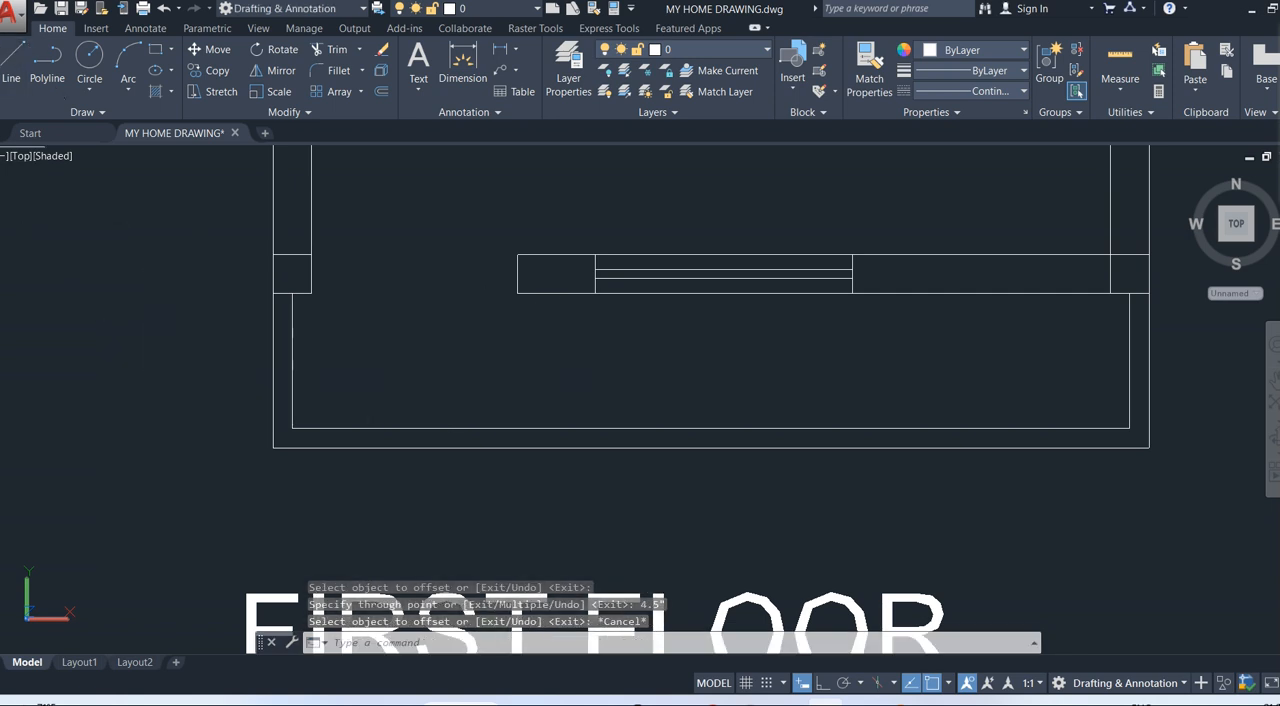
Draw a line across the thickness of the first floor's new front wall, from the inner line's midpoint to the outer line.
left_click(12, 60)
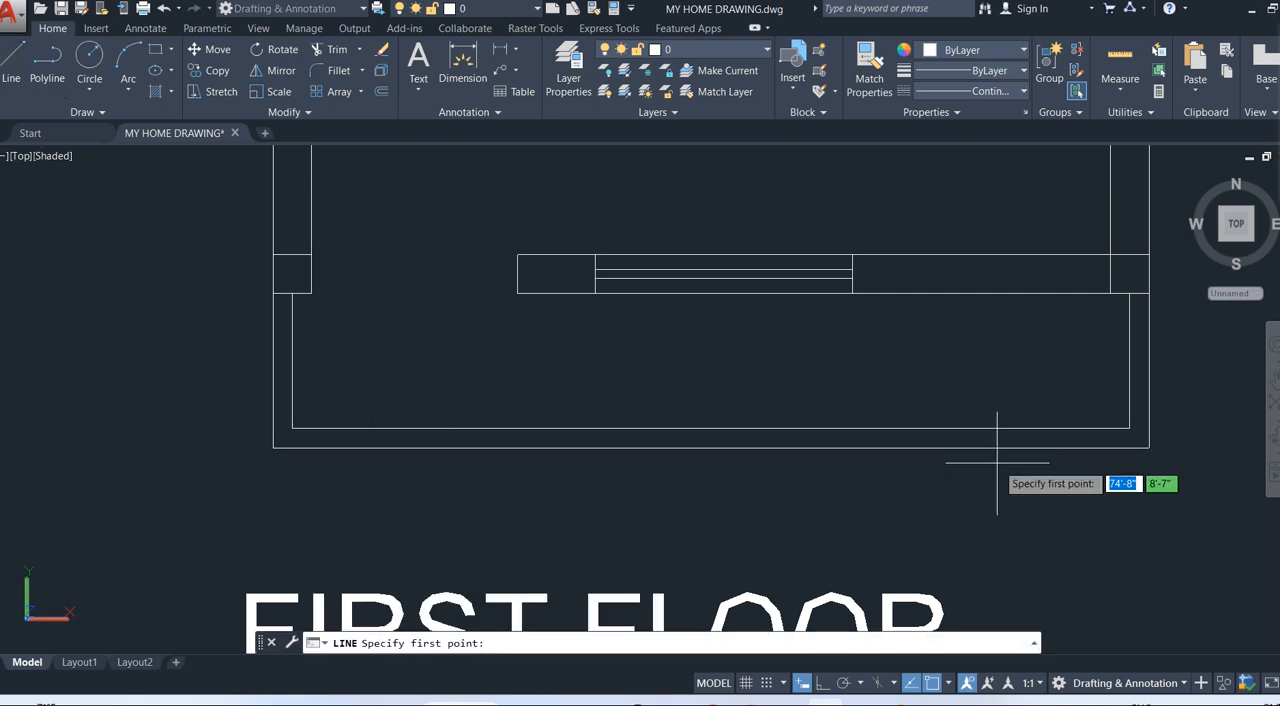
left_click(710, 429)
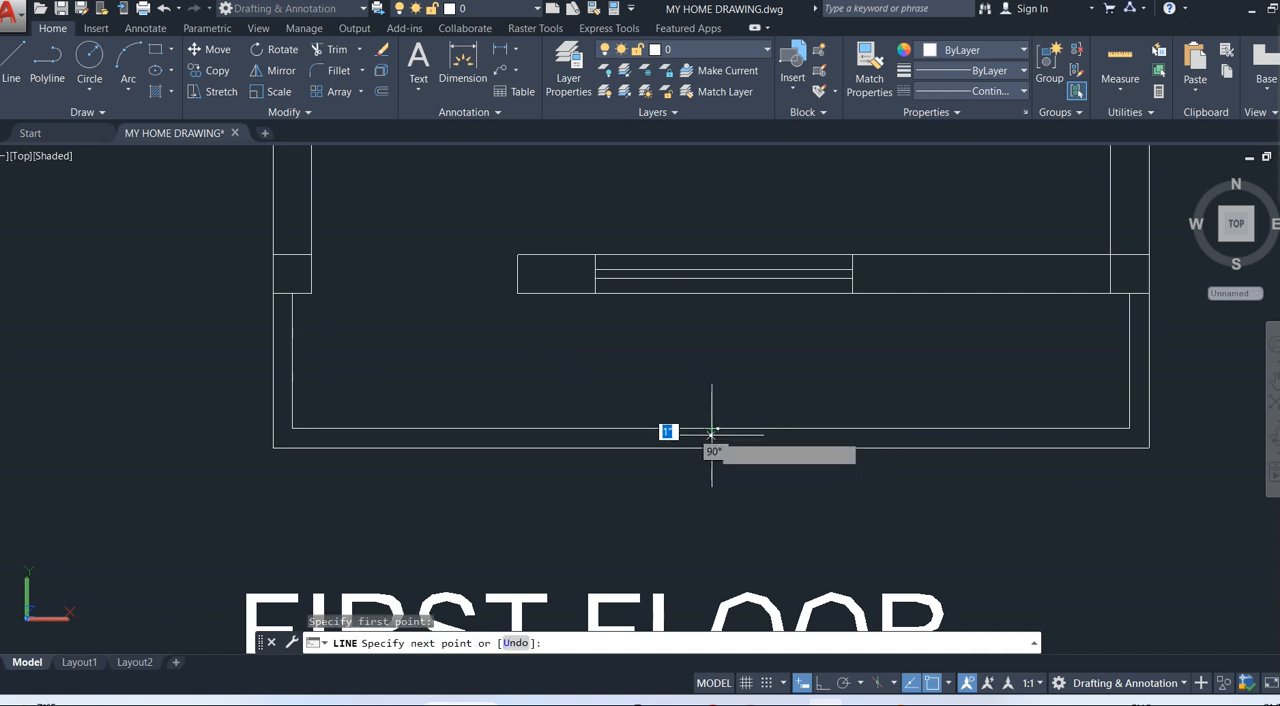
left_click(710, 447)
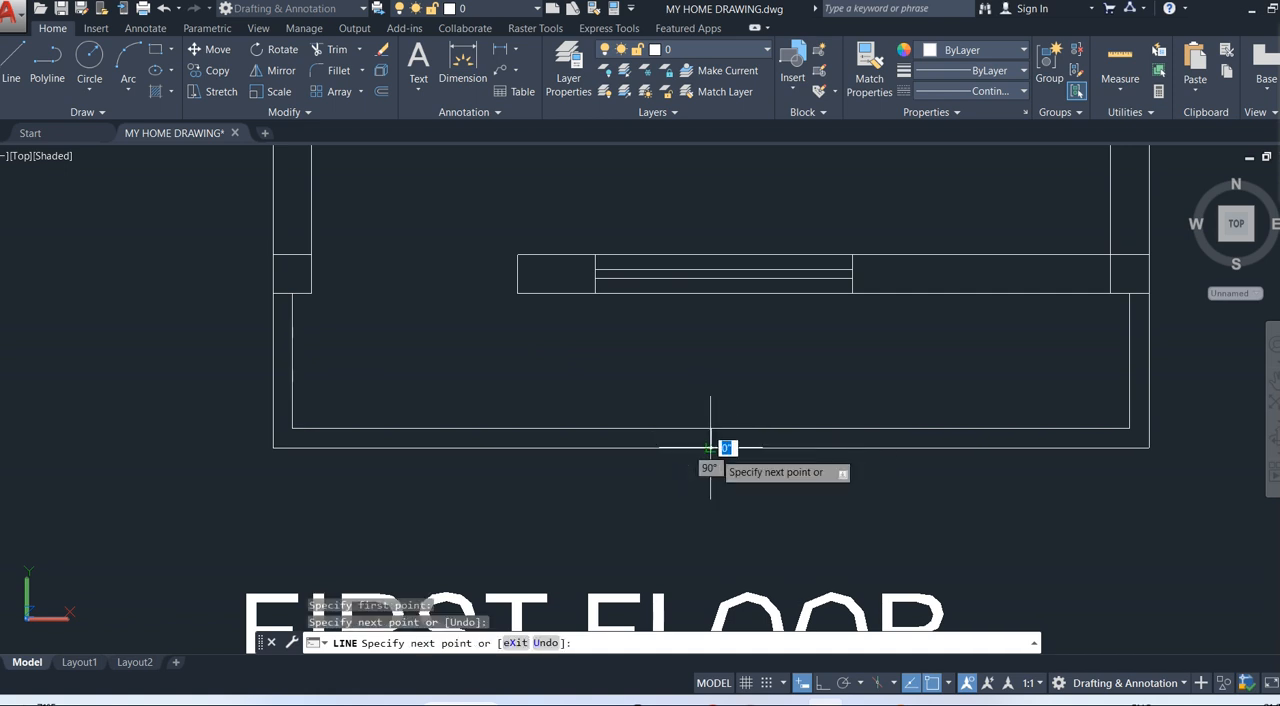
key("Escape")
Offset the short line at the middle of the front wall by 4.5" to each side.
type("o")
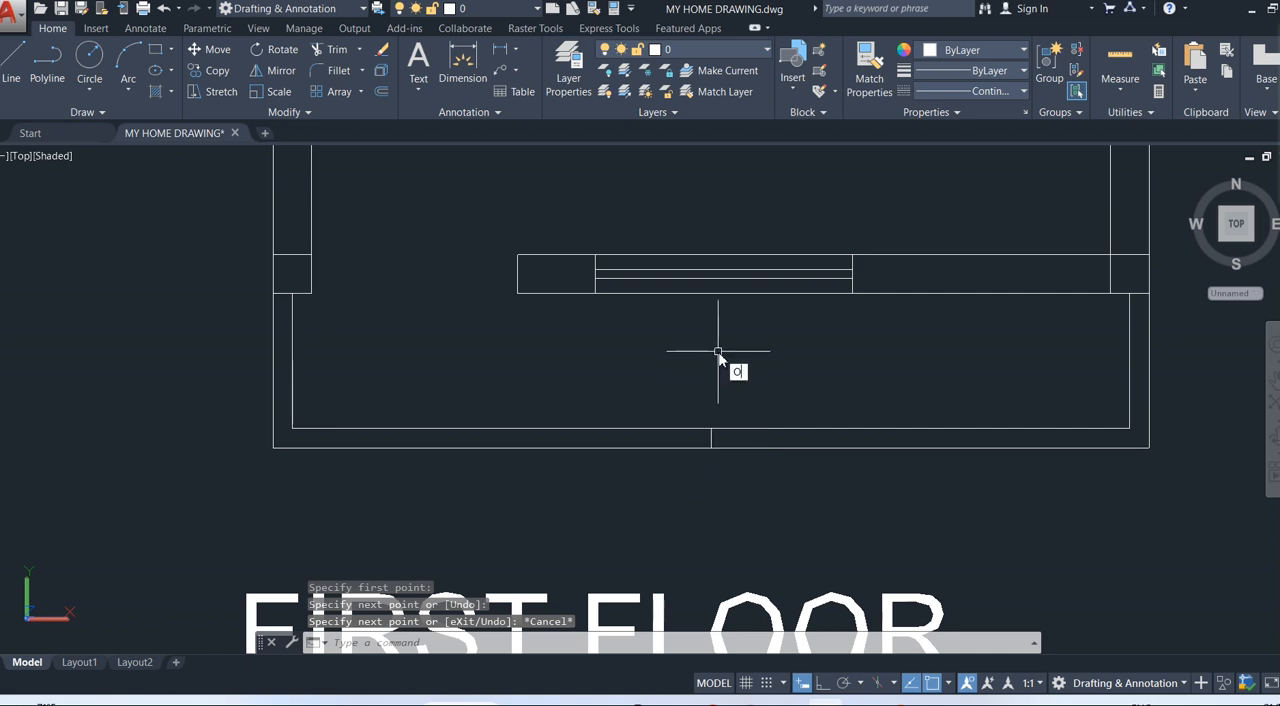
type("ff")
key("Return")
key("Return")
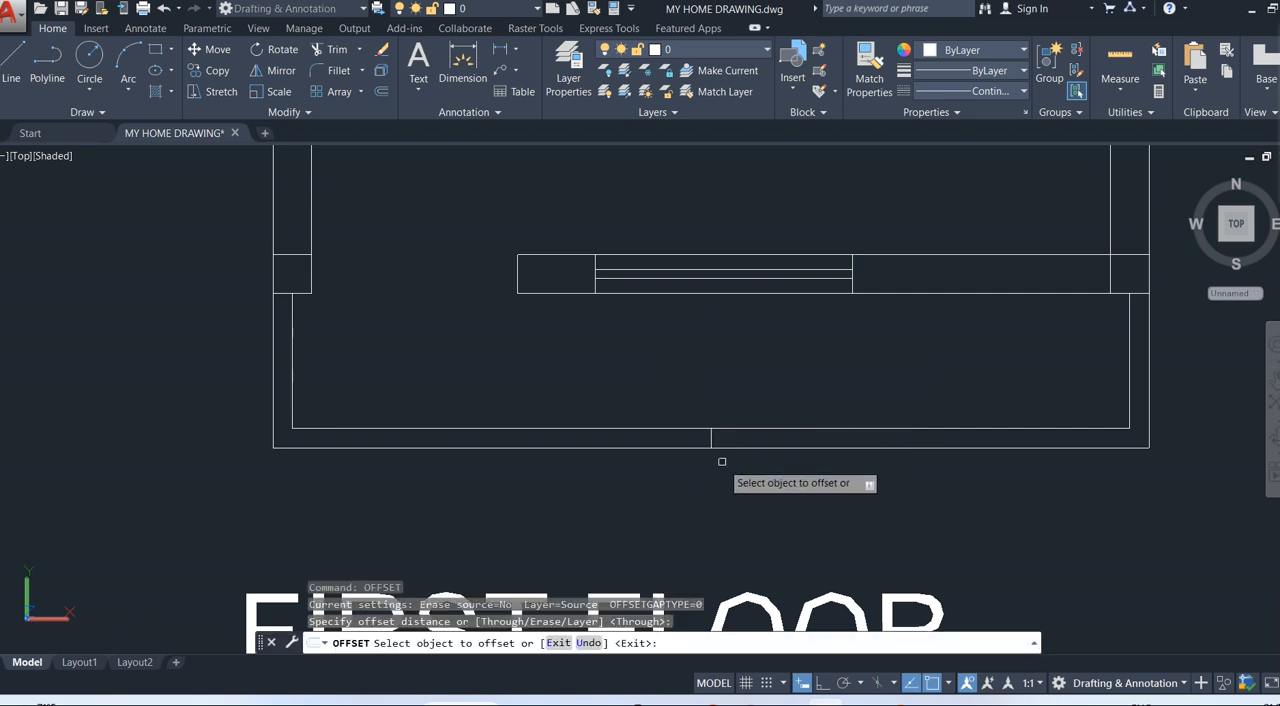
left_click(711, 434)
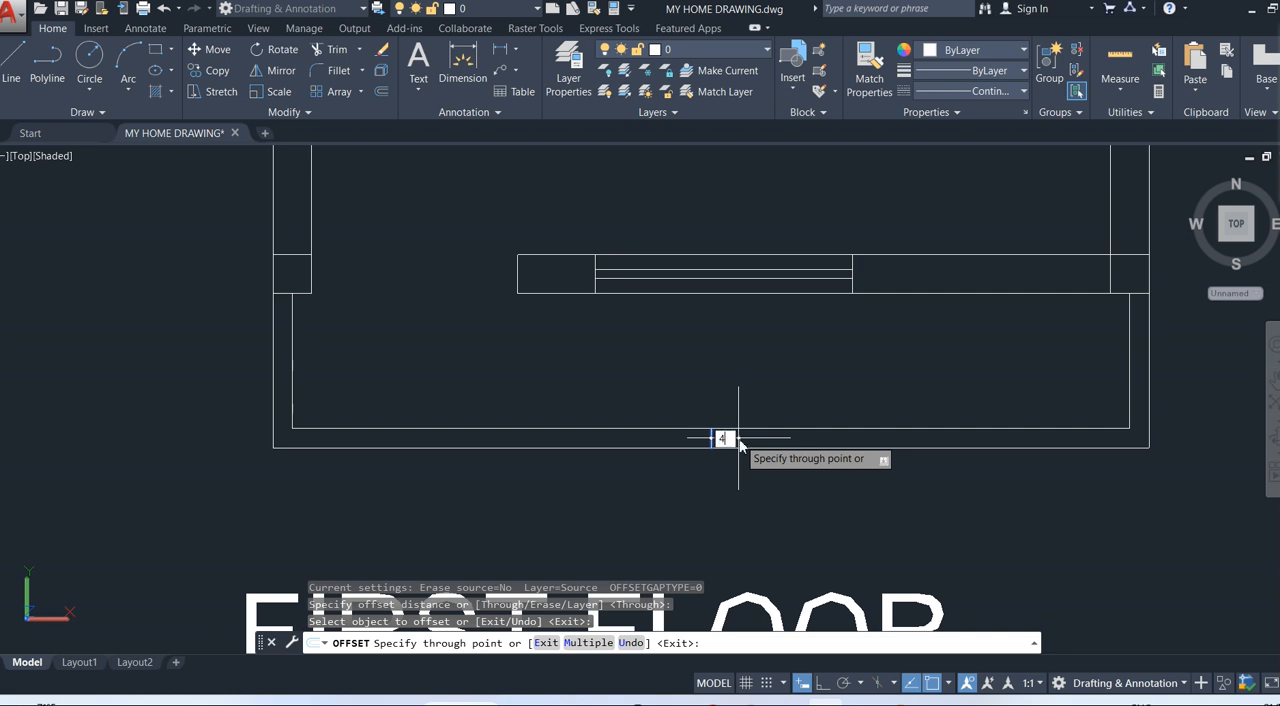
key("Return")
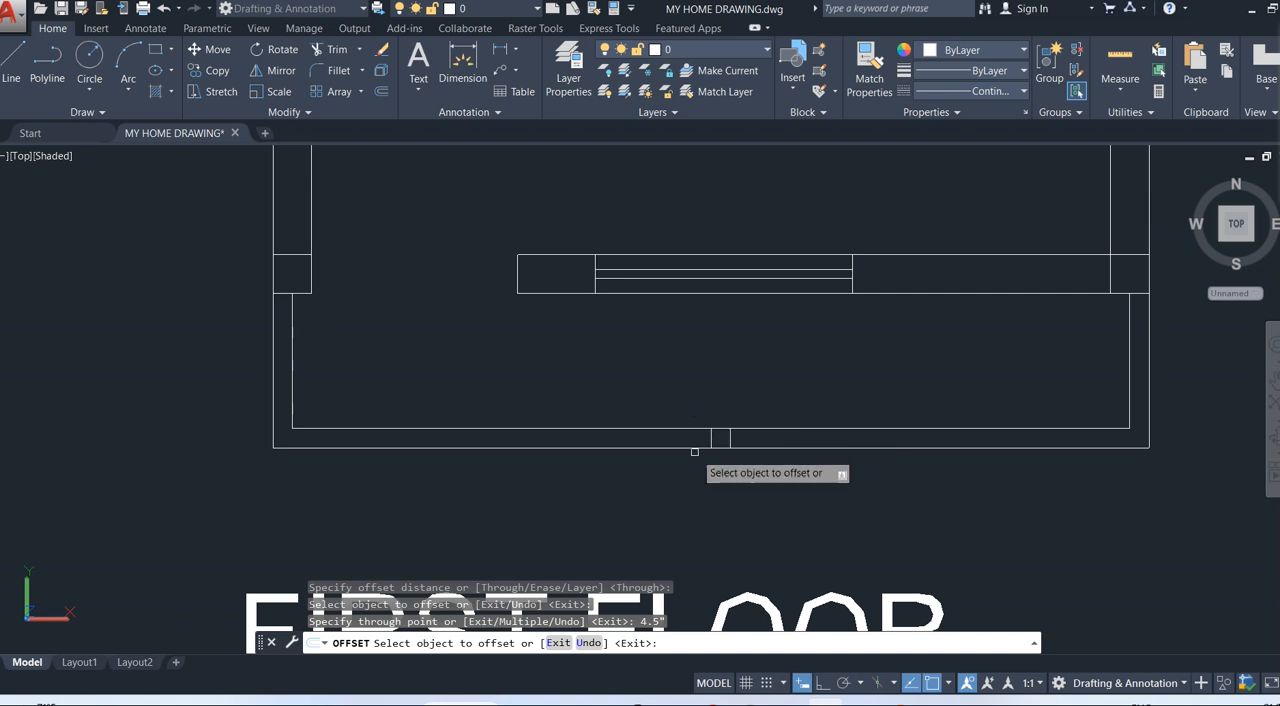
left_click(711, 436)
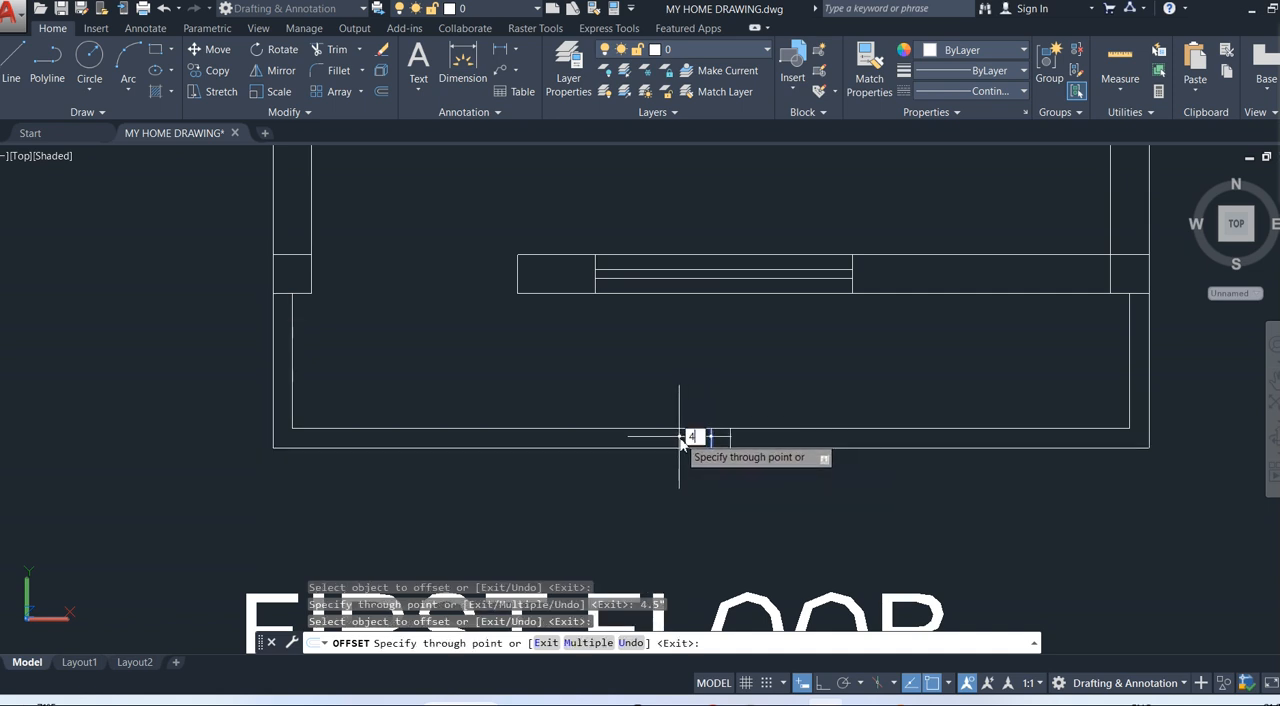
key("Return")
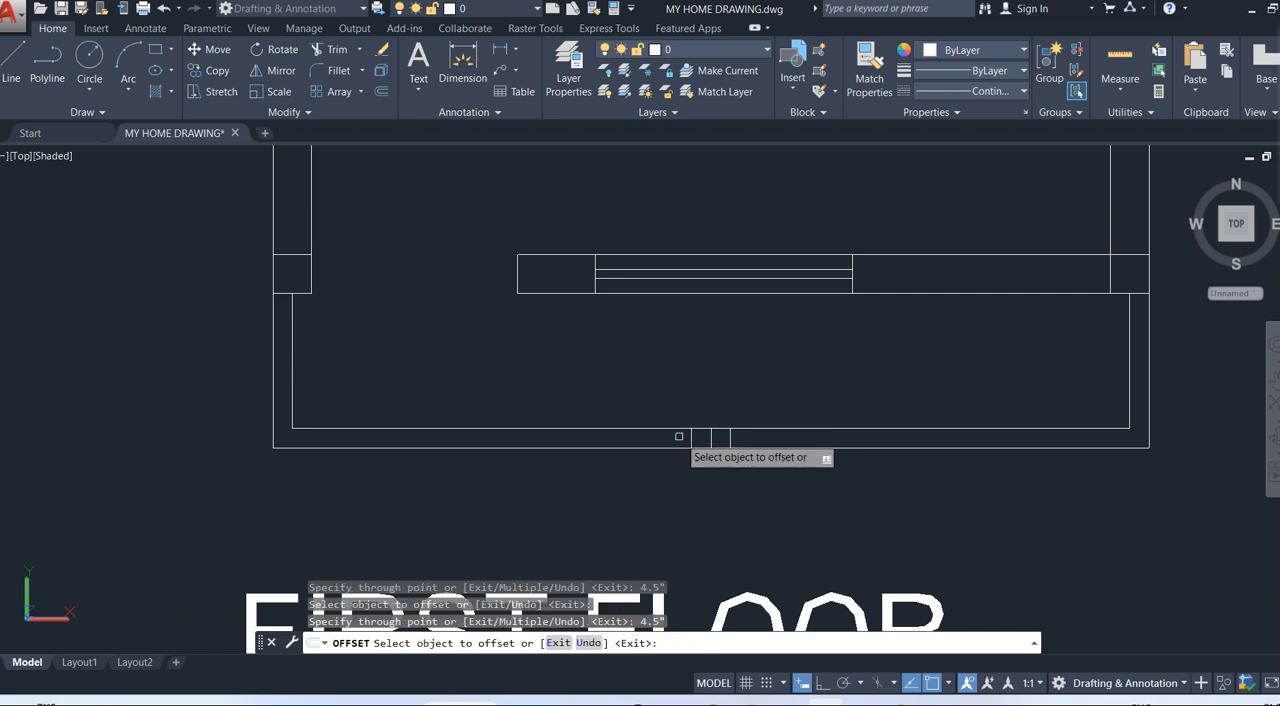
key("Escape")
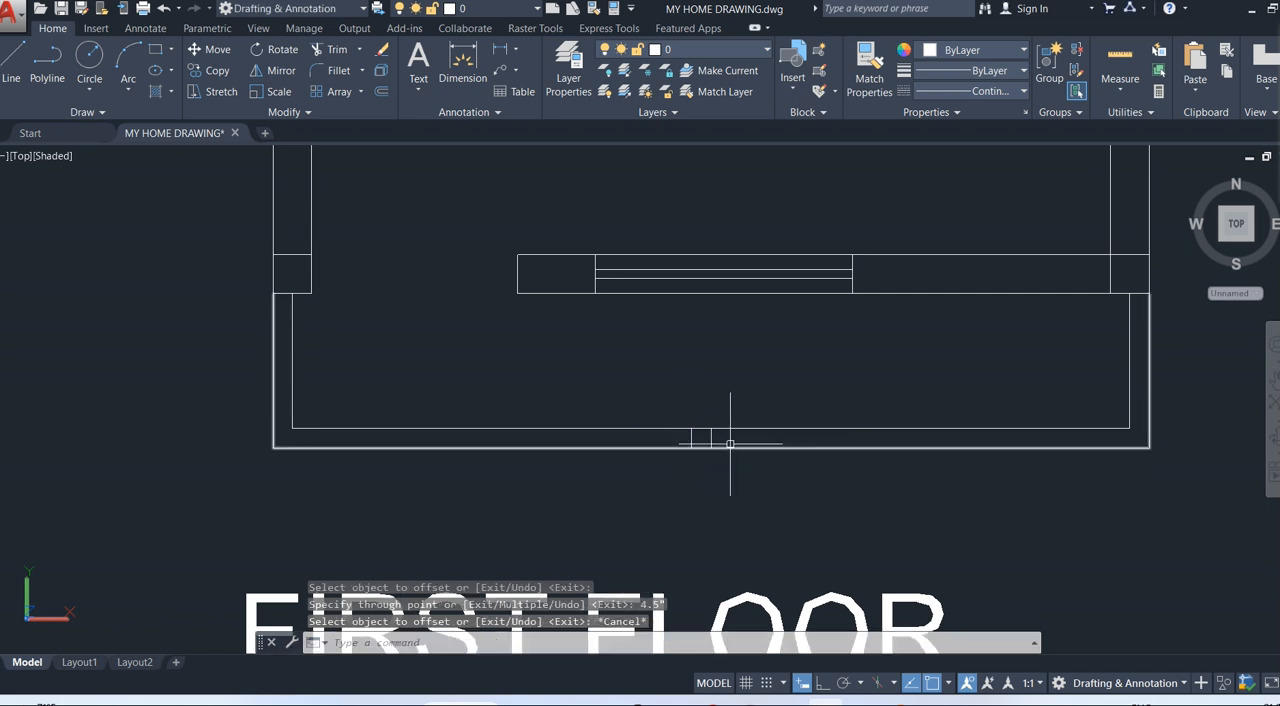
Delete the original centre line between the two offset lines in the front wall.
left_click(710, 437)
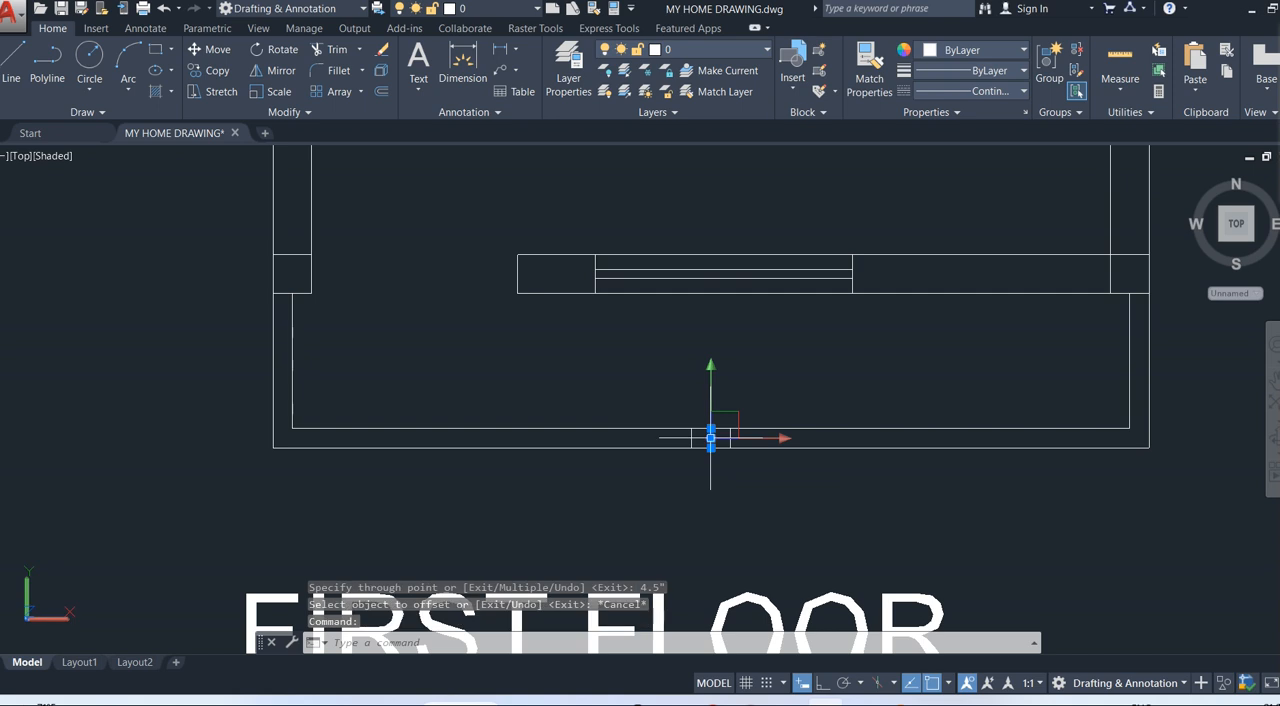
key("Delete")
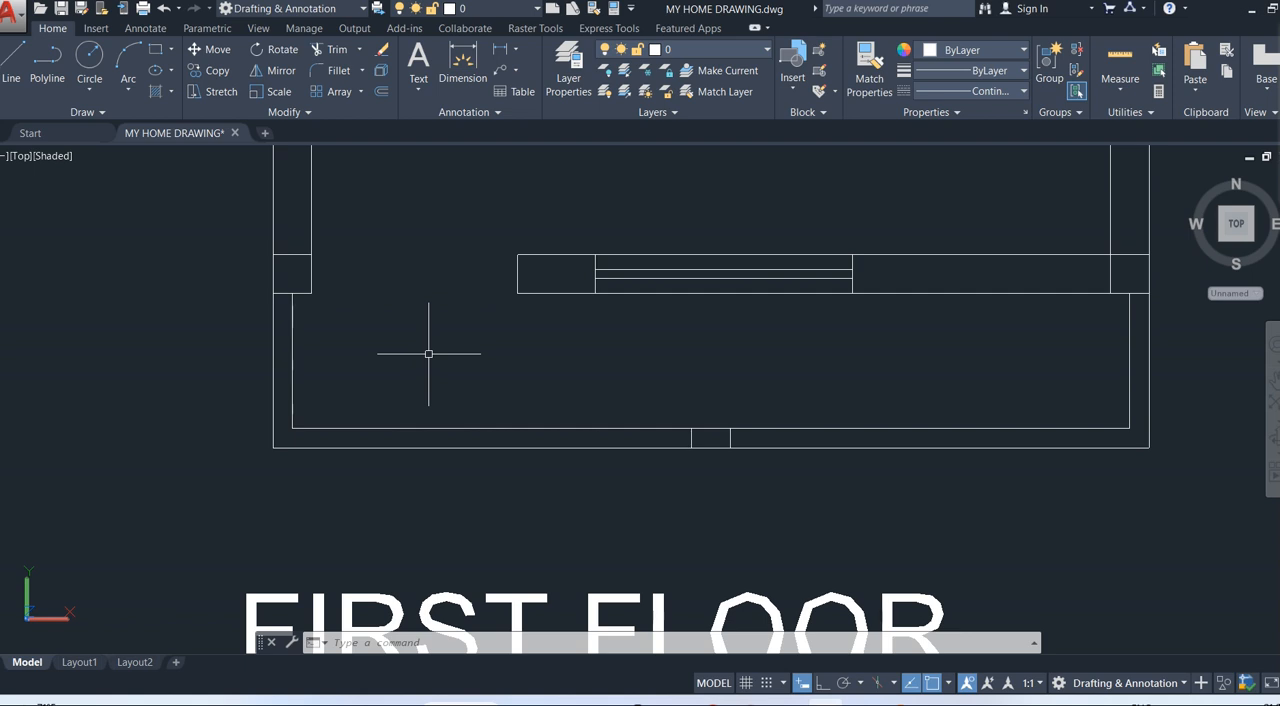
left_click(10, 63)
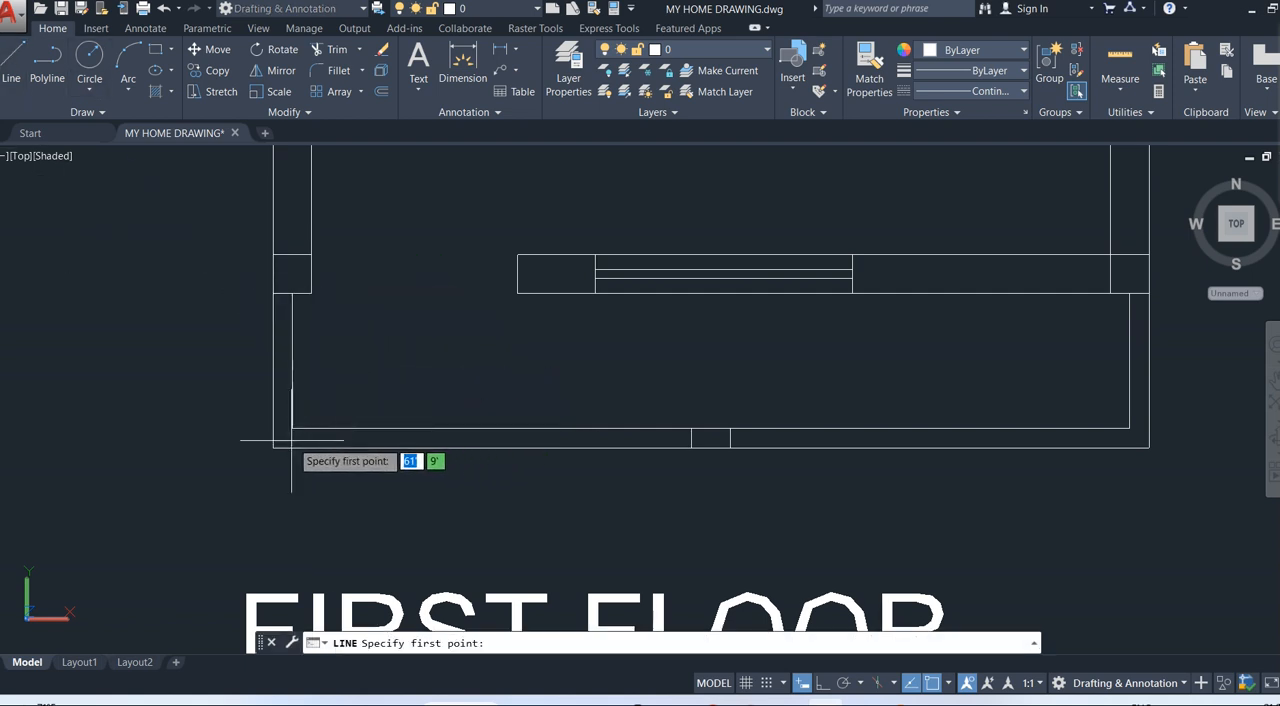
key("Escape")
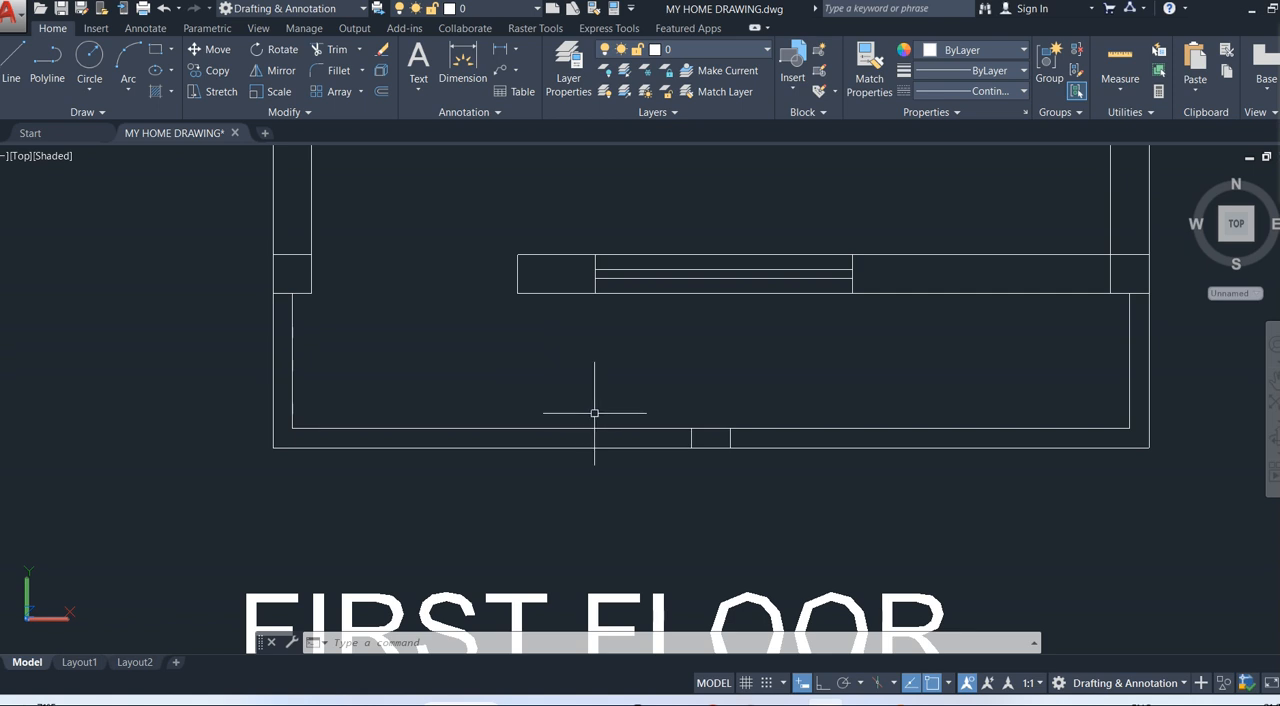
With Ortho on, draw a 4.5" line upward into the room side from the inner end of the left offset line.
left_click(12, 64)
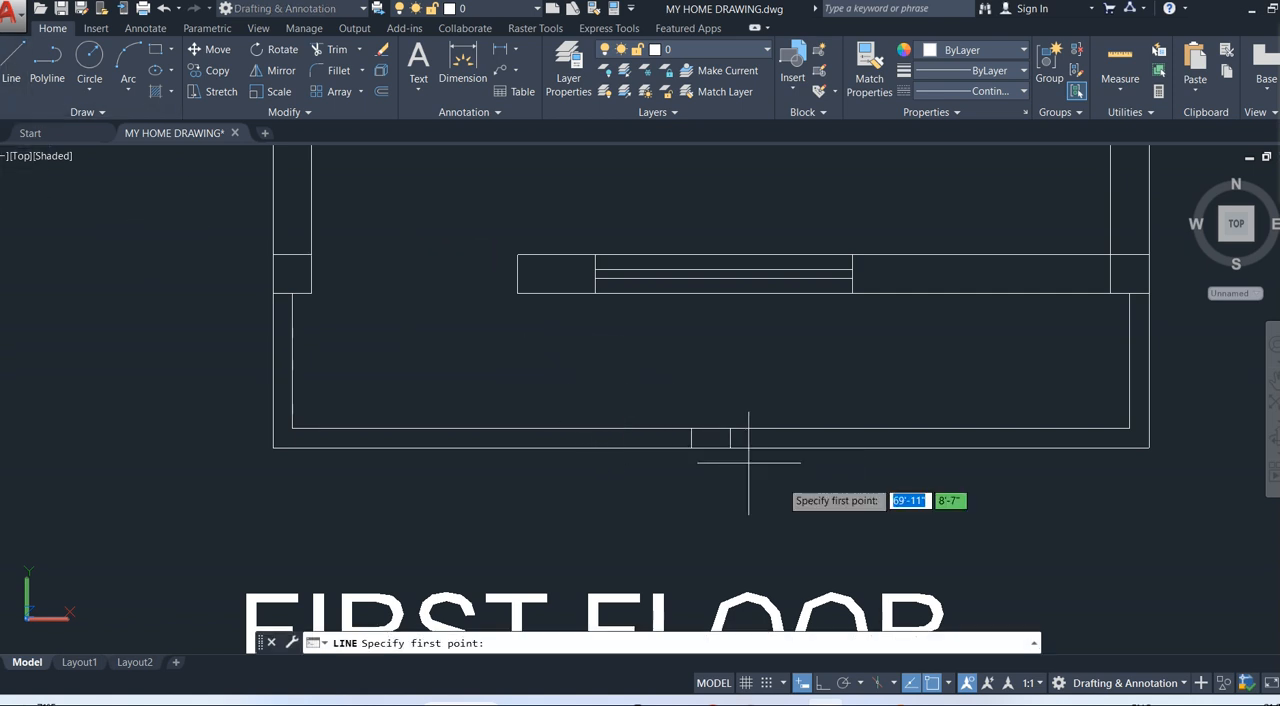
left_click(691, 428)
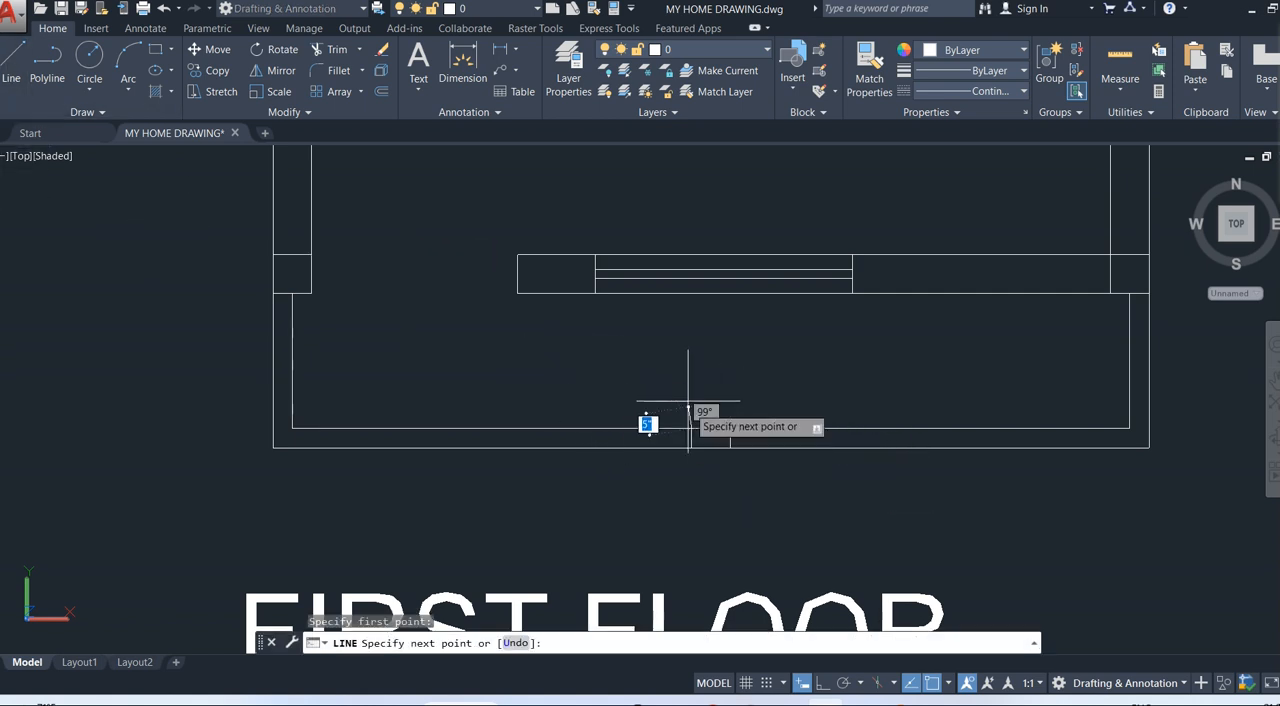
left_click(823, 683)
type("4.5\"")
key("Return")
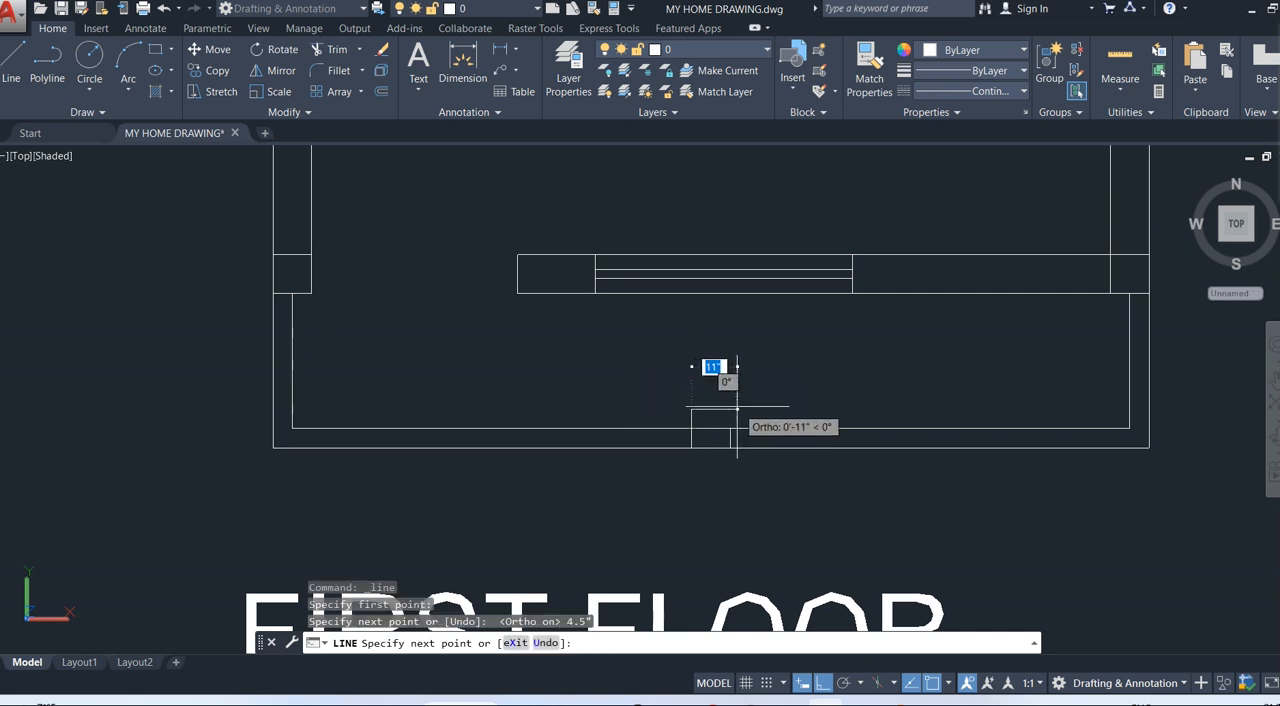
type("9\"")
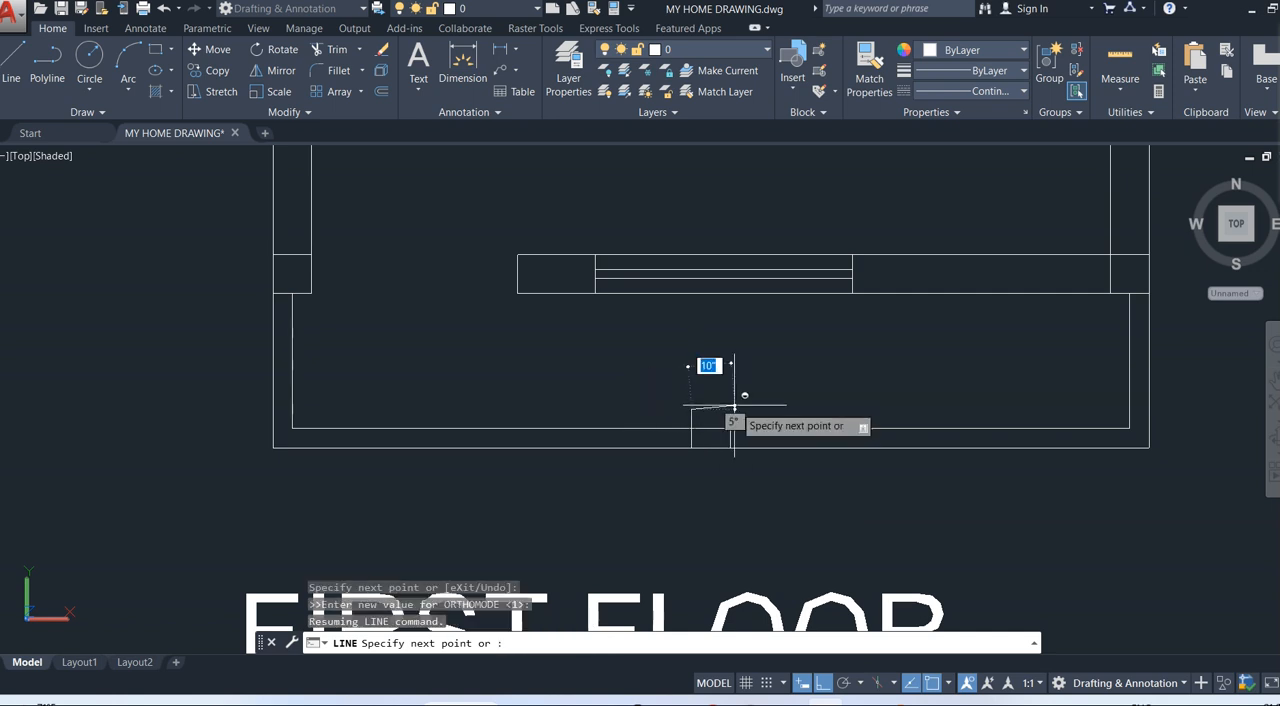
key("Return")
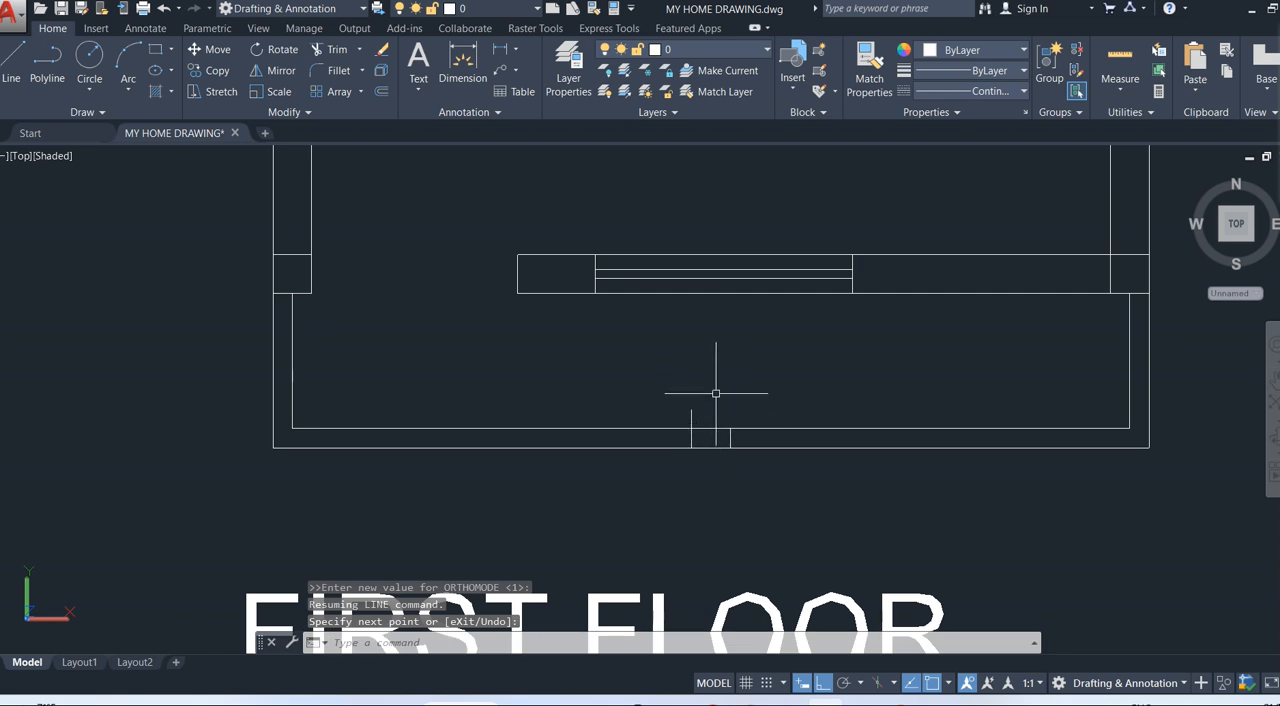
Complete the column outline with a 9" line to the right from the vertical line's upper end and a 4.5" line down to the wall.
key("Return")
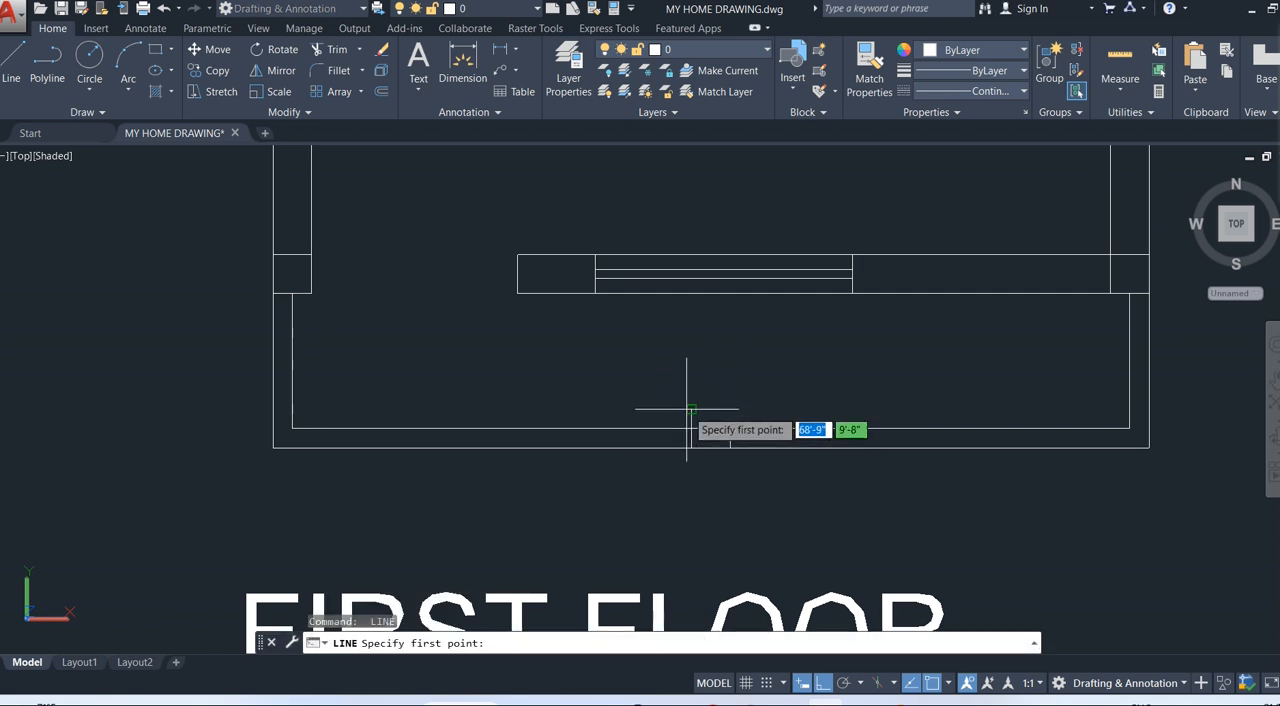
left_click(691, 409)
type("9")
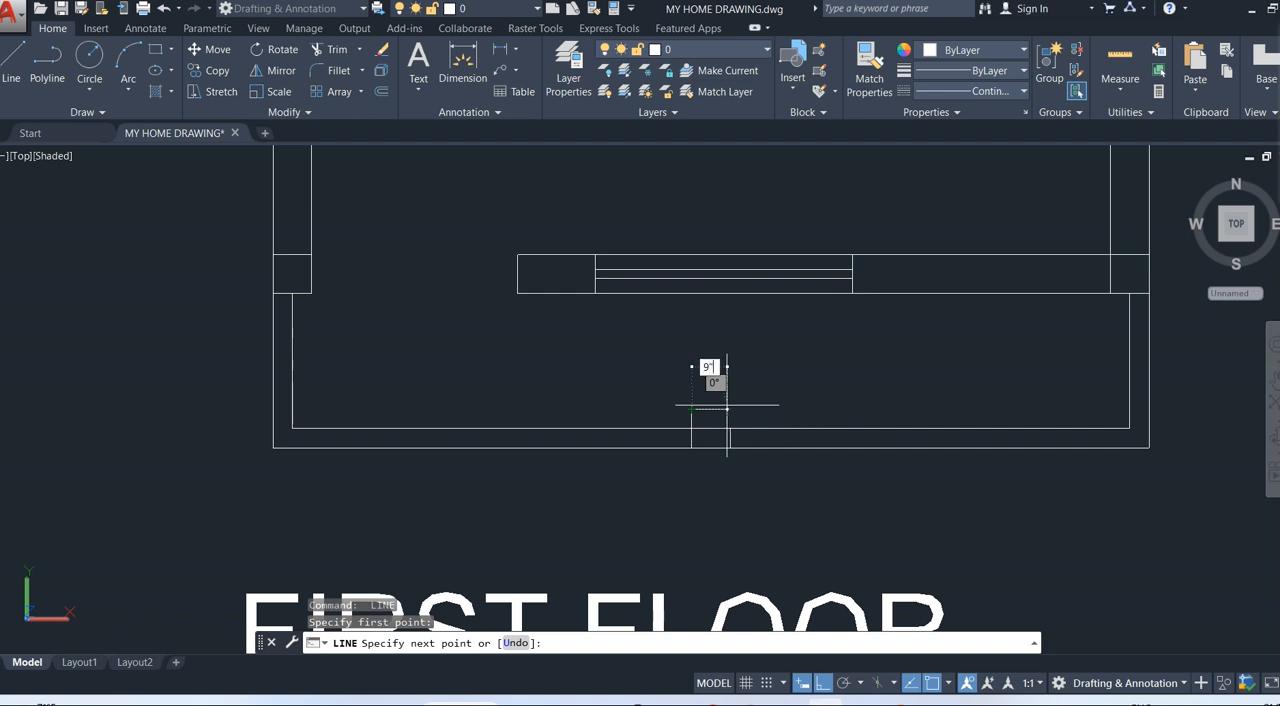
key("Return")
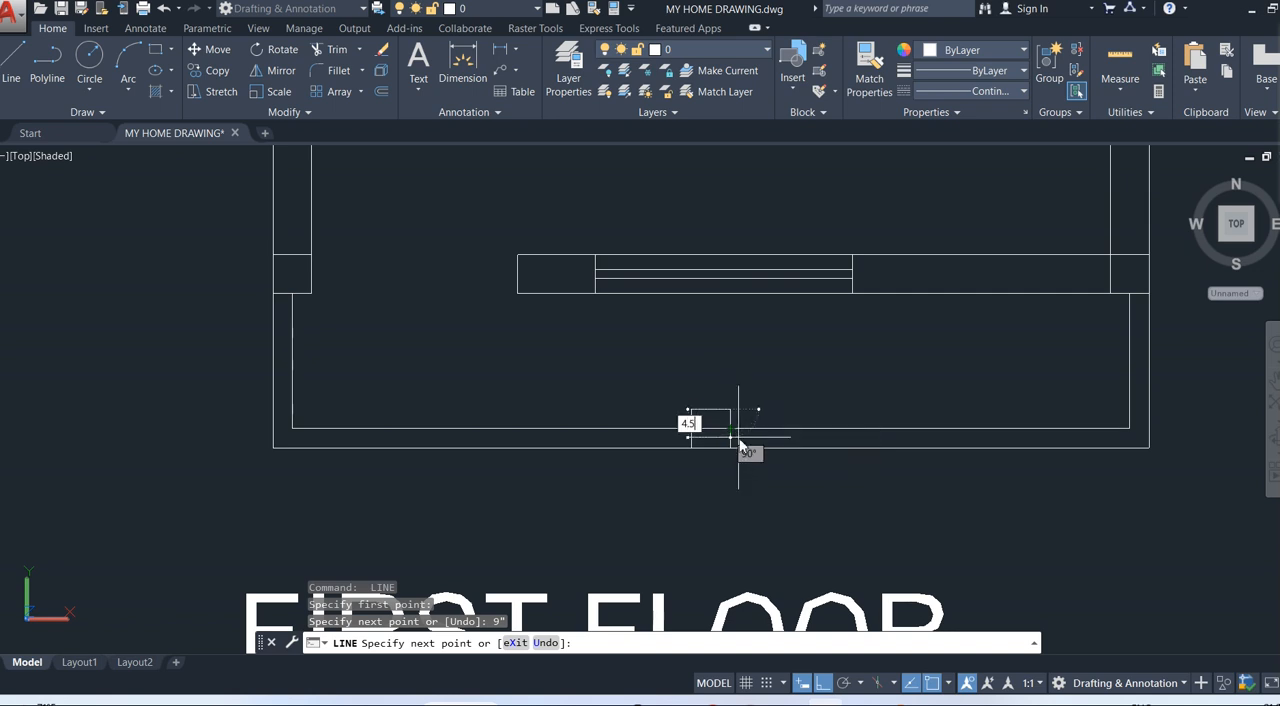
type("4.5\"")
key("Return")
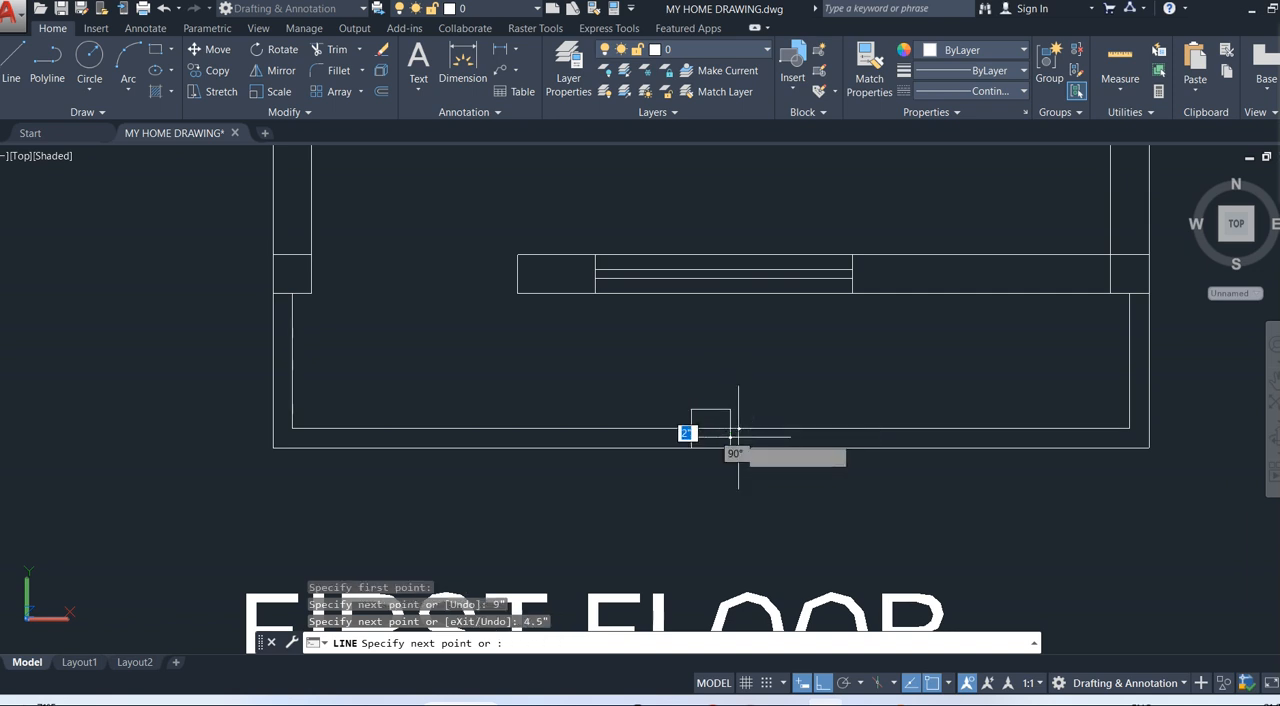
key("Return")
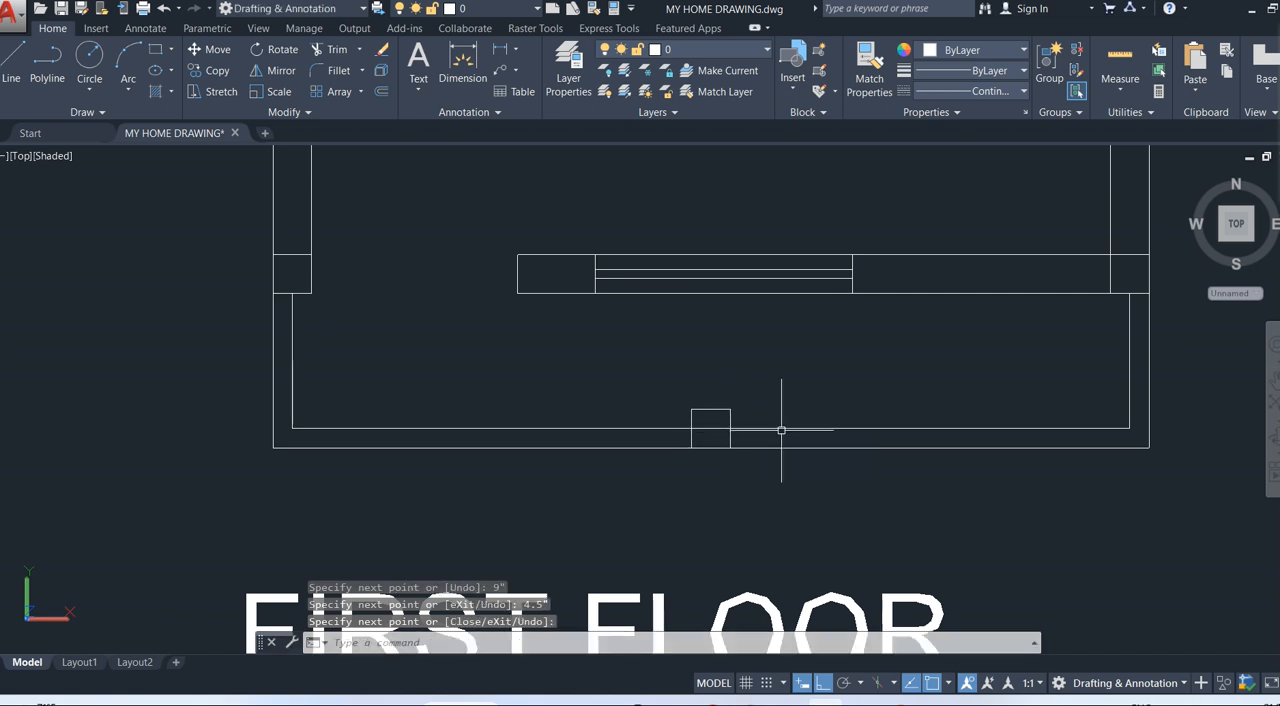
Trim the inner wall line's segment inside the column outline at the middle of the front wall.
type("TR")
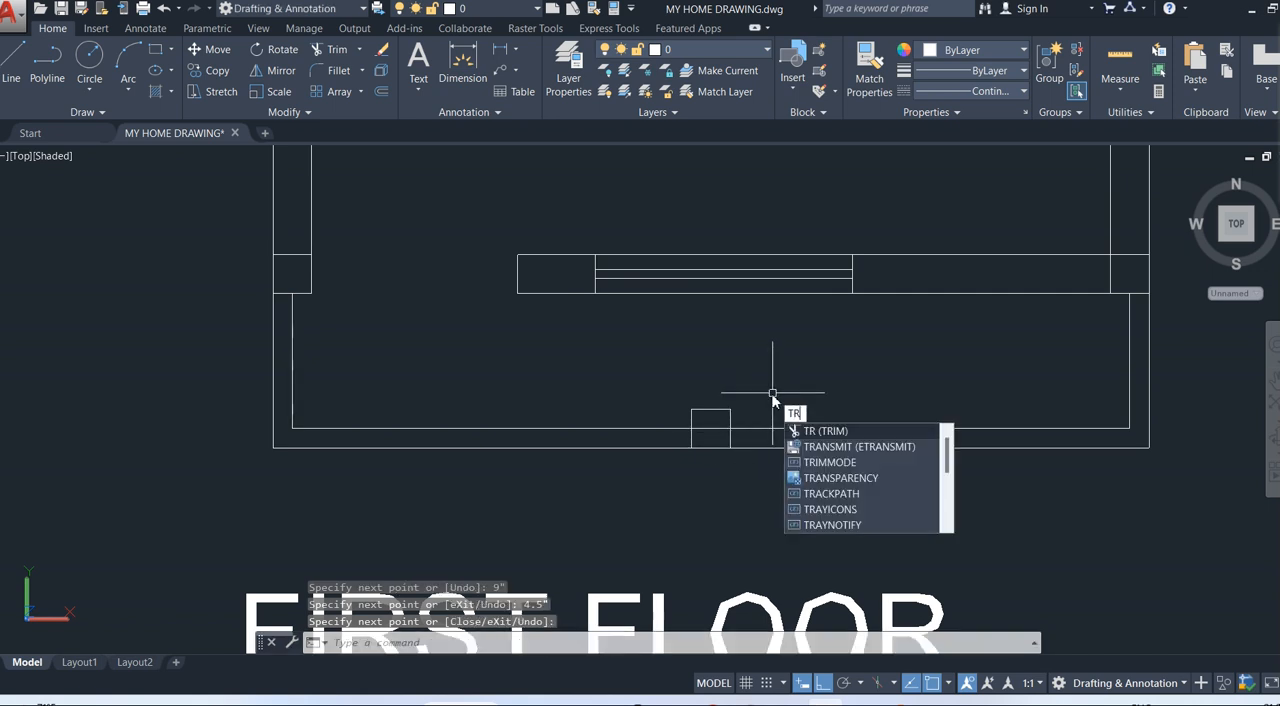
key("Return")
key("Return")
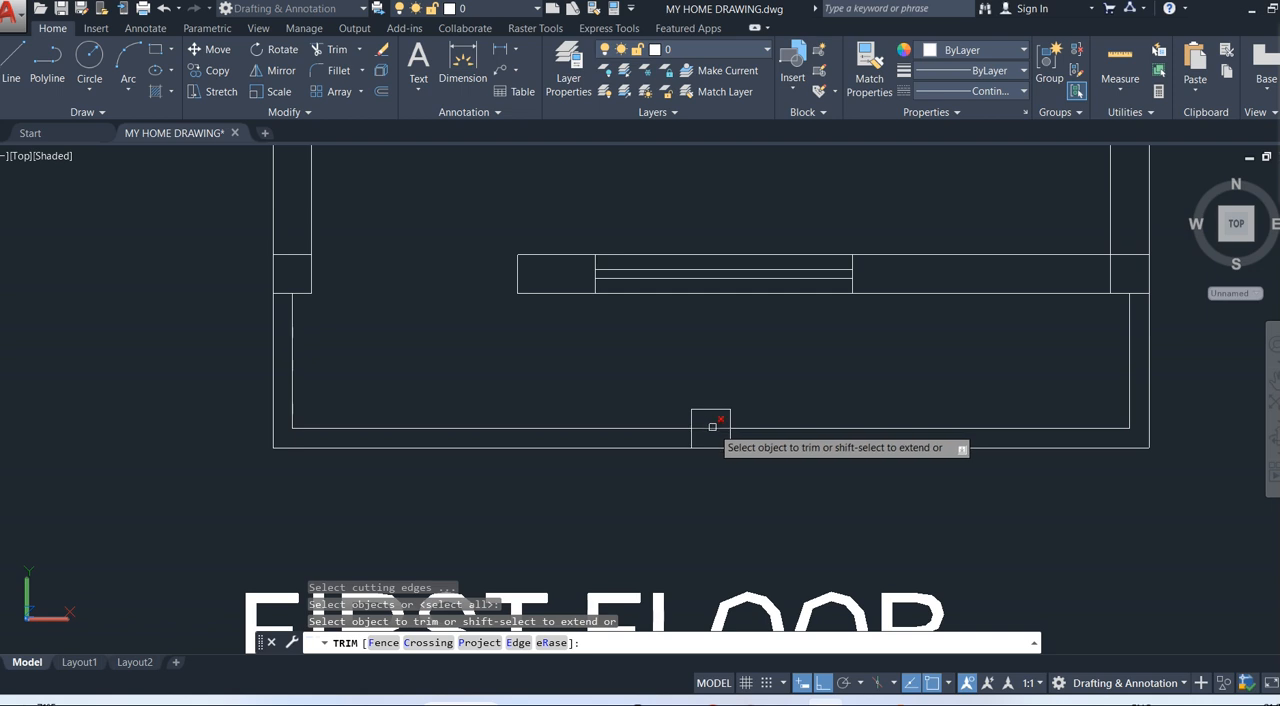
left_click(712, 427)
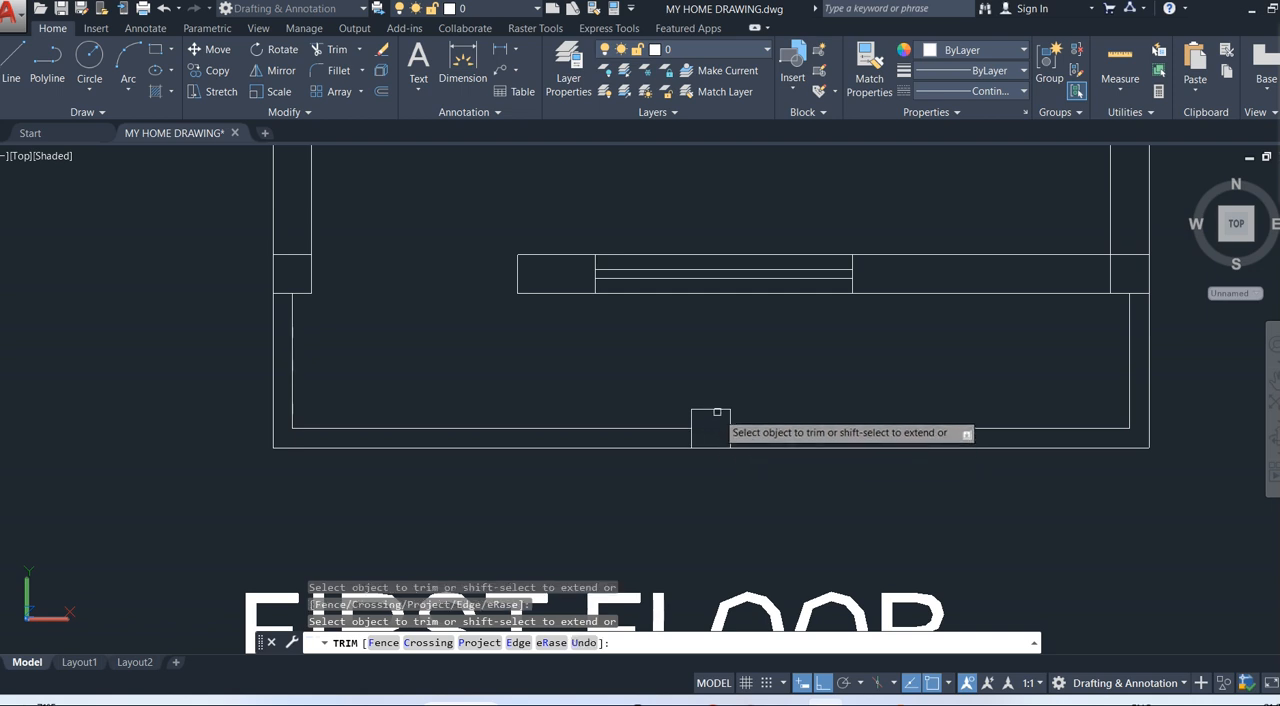
Close the middle column's outline with a 9" line along the outer wall line of the front wall.
key("Escape")
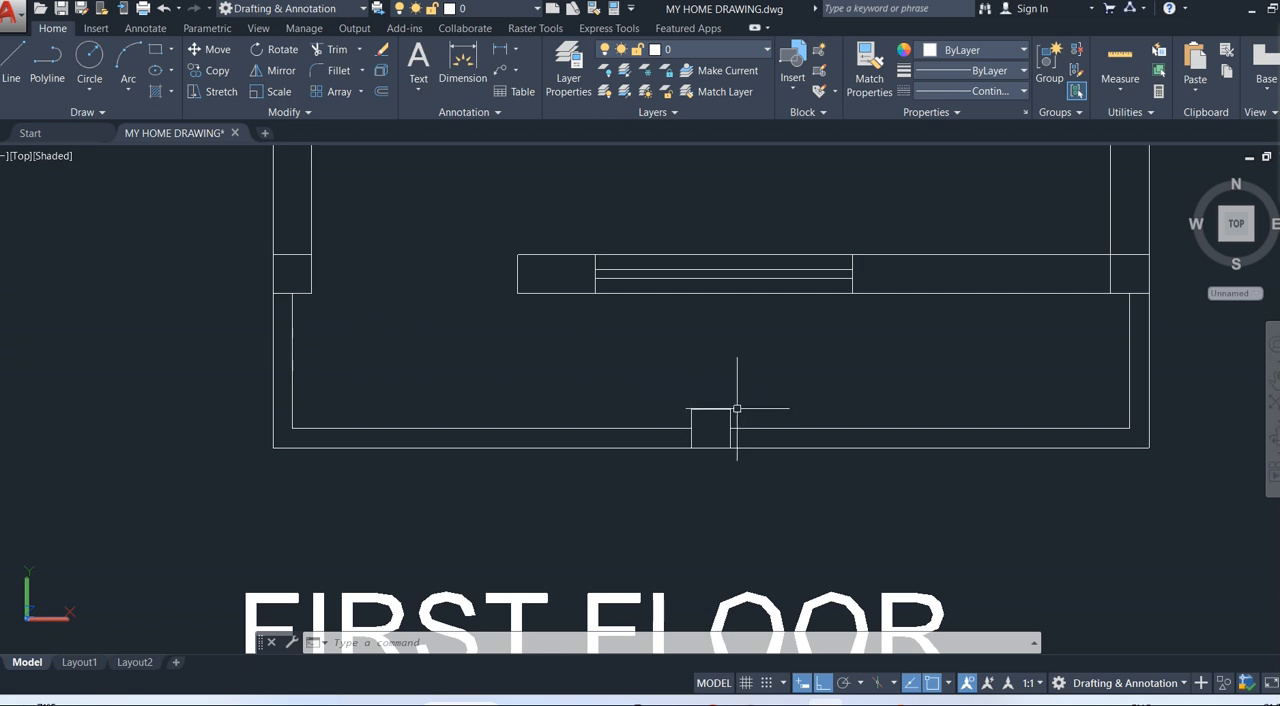
left_click(12, 62)
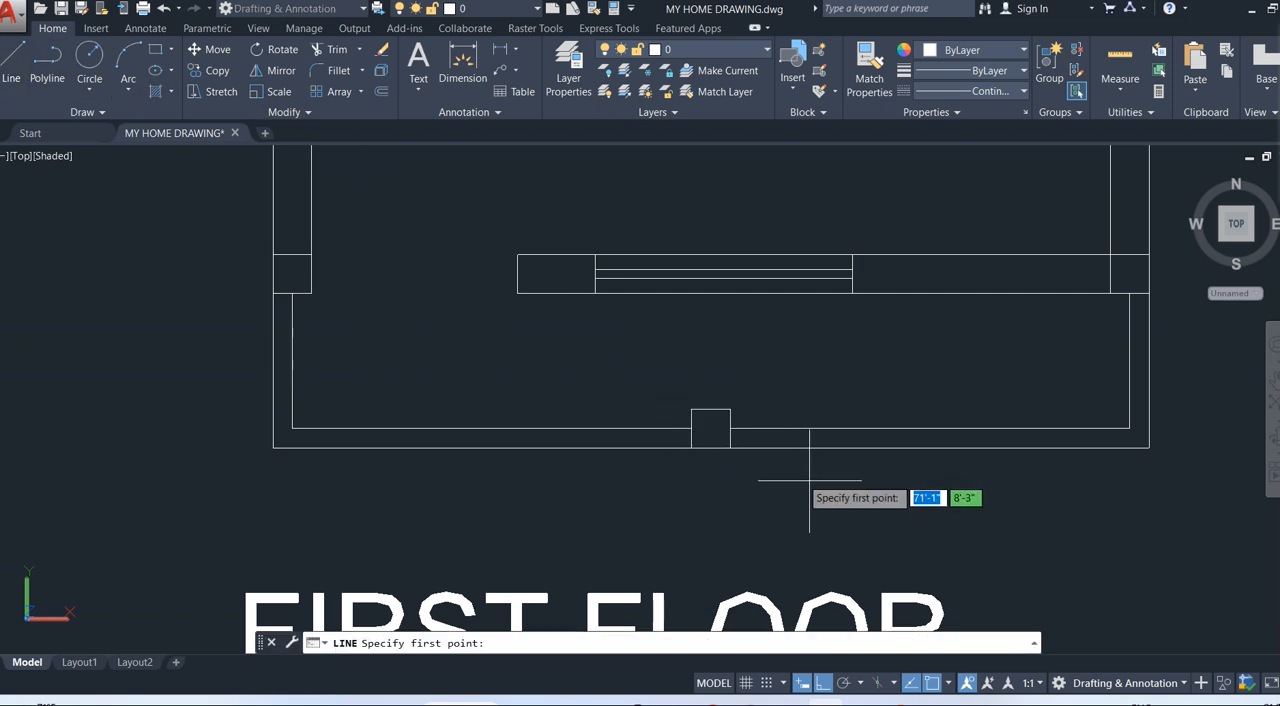
left_click(691, 447)
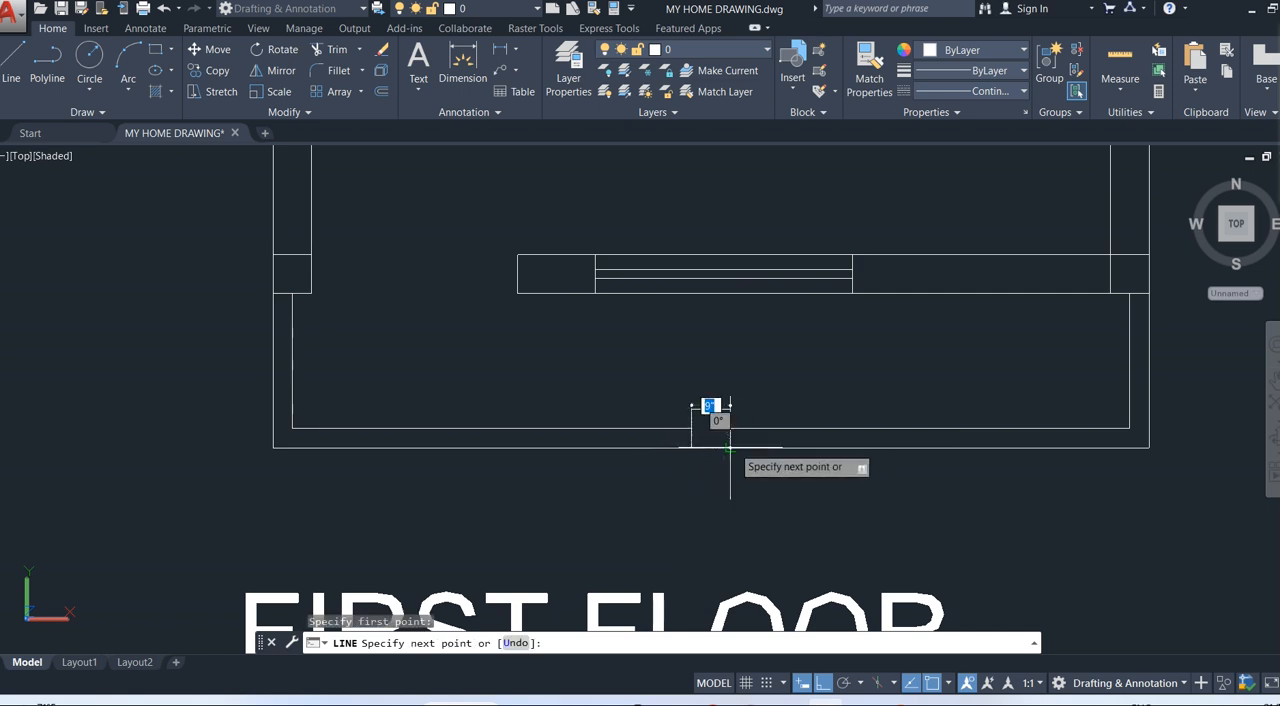
left_click(730, 447)
key("Escape")
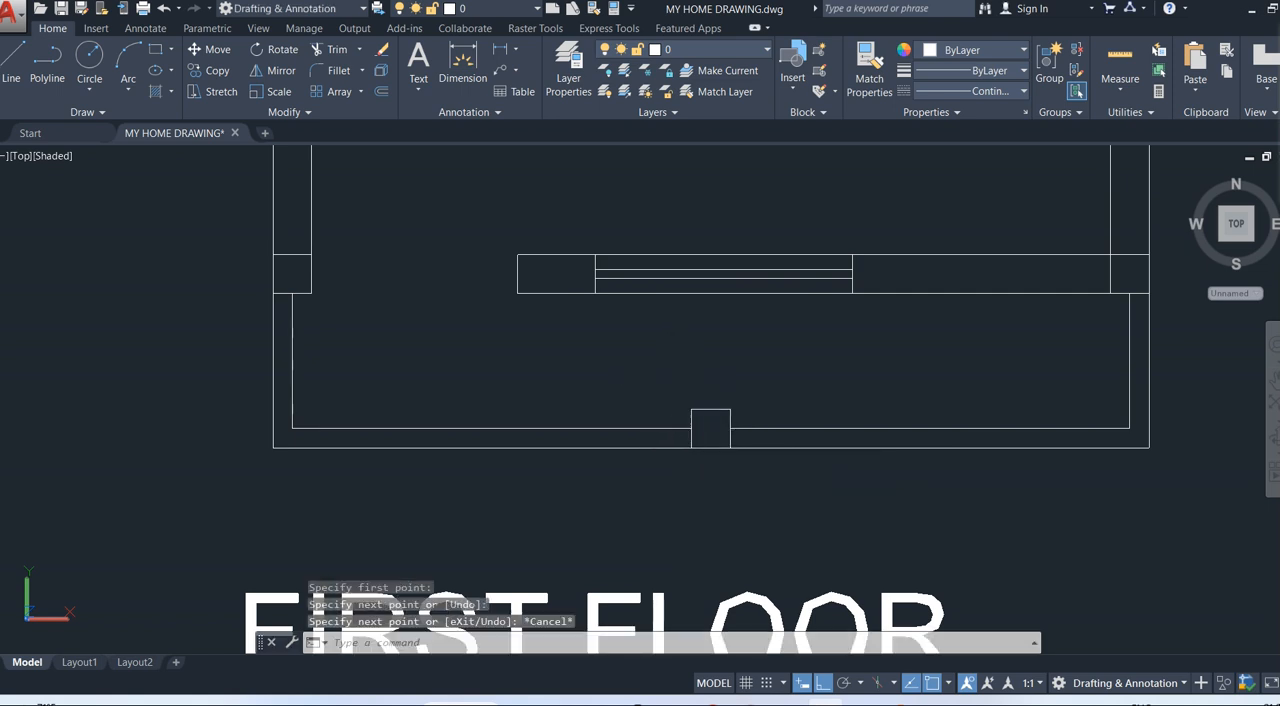
Join all the lines of the middle column into one polyline.
left_click(673, 384)
left_click(757, 477)
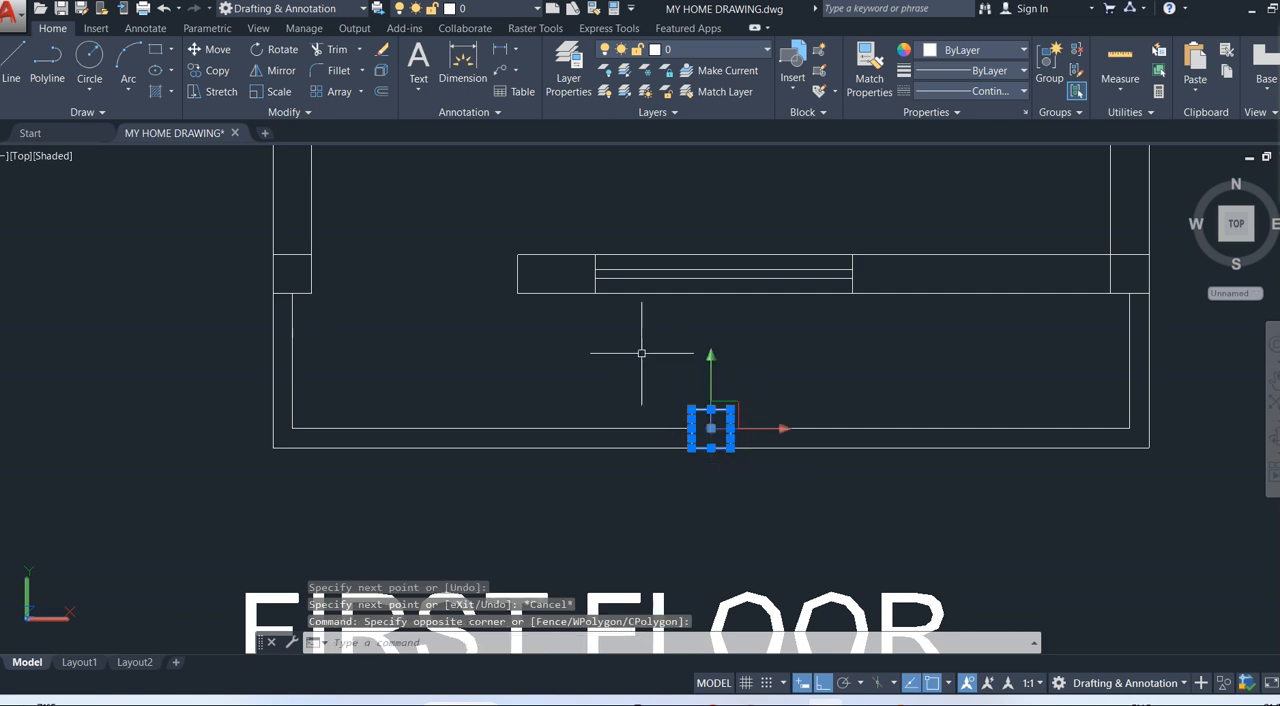
type("j")
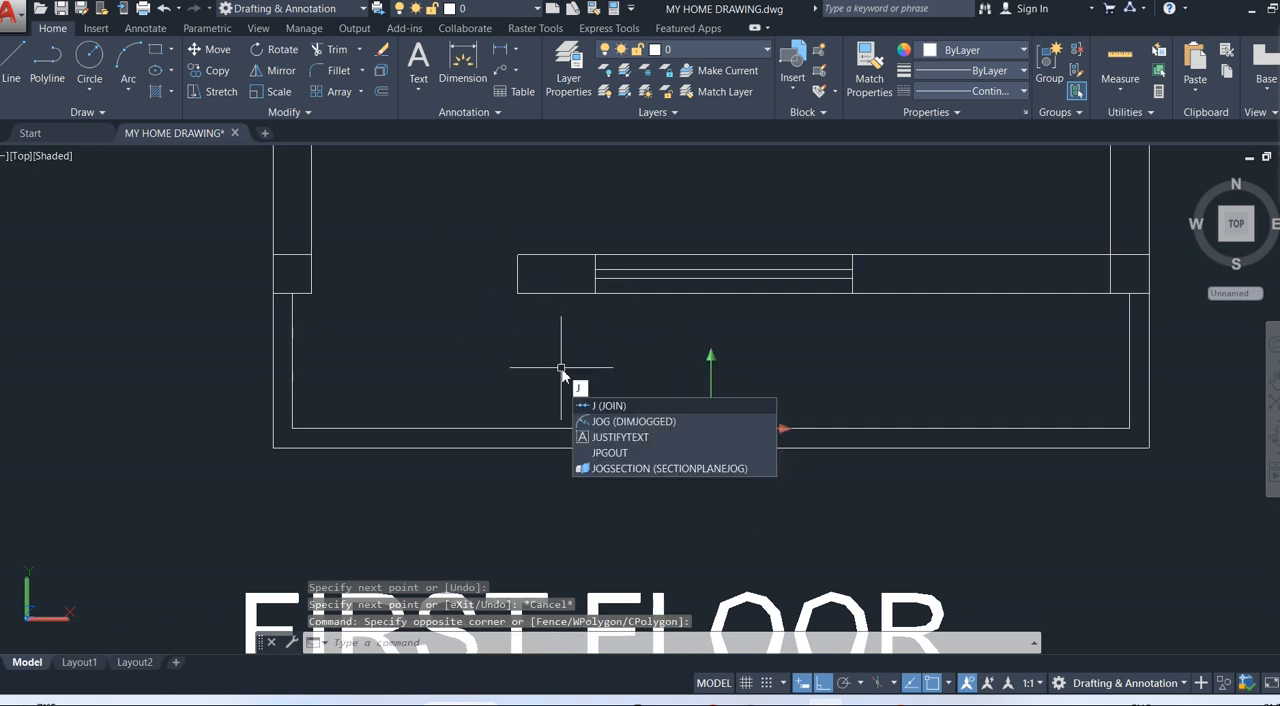
key("Return")
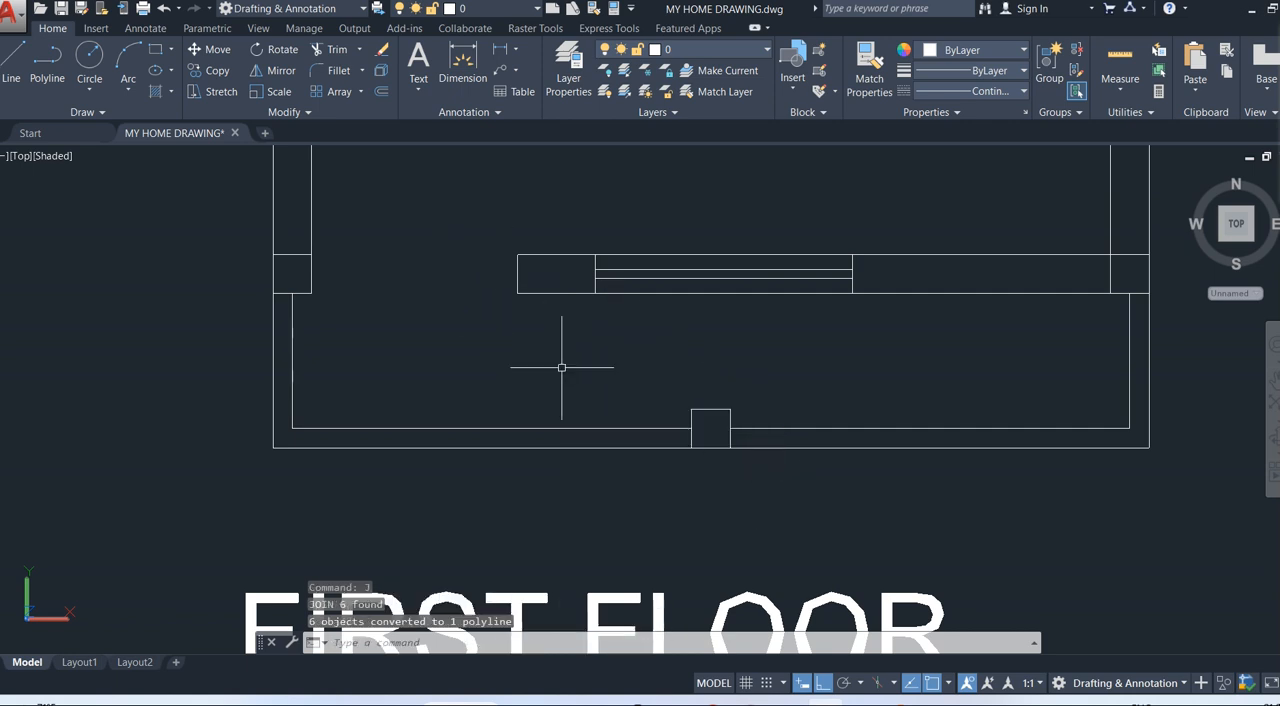
Copy the middle column from its lower right corner to the outer right corner of the front wall.
left_click(710, 409)
left_click(214, 72)
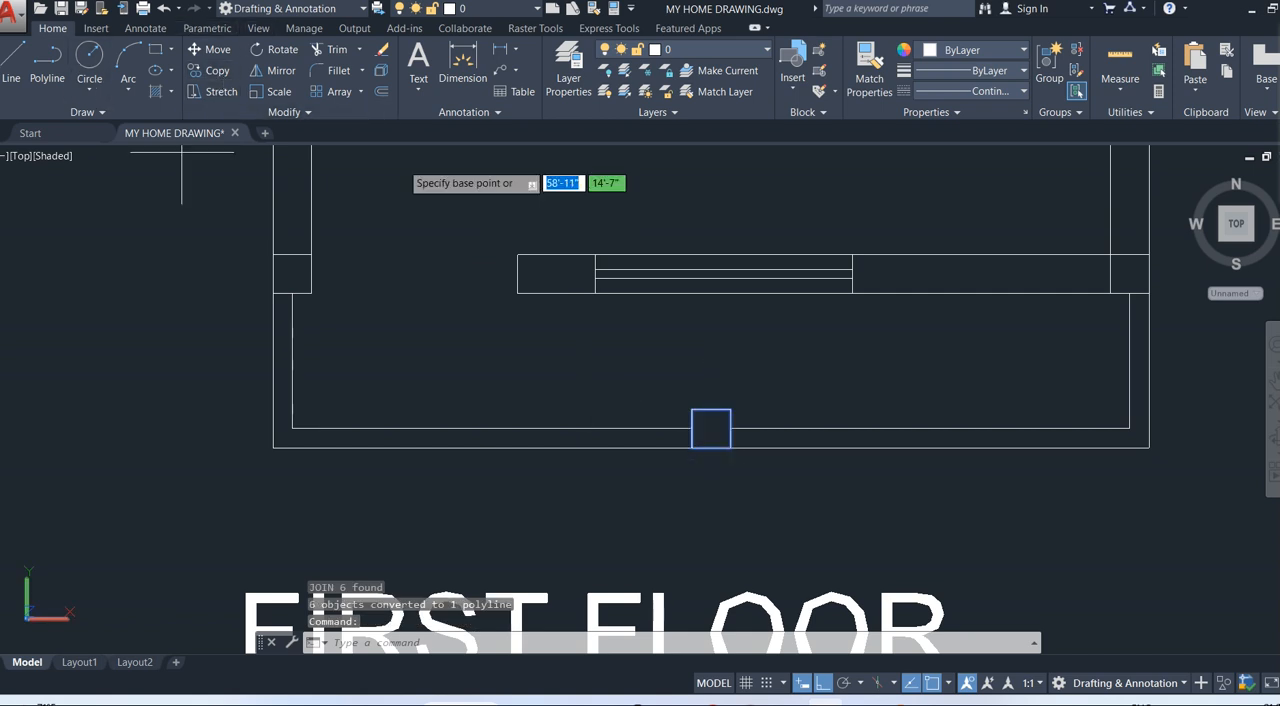
left_click(730, 447)
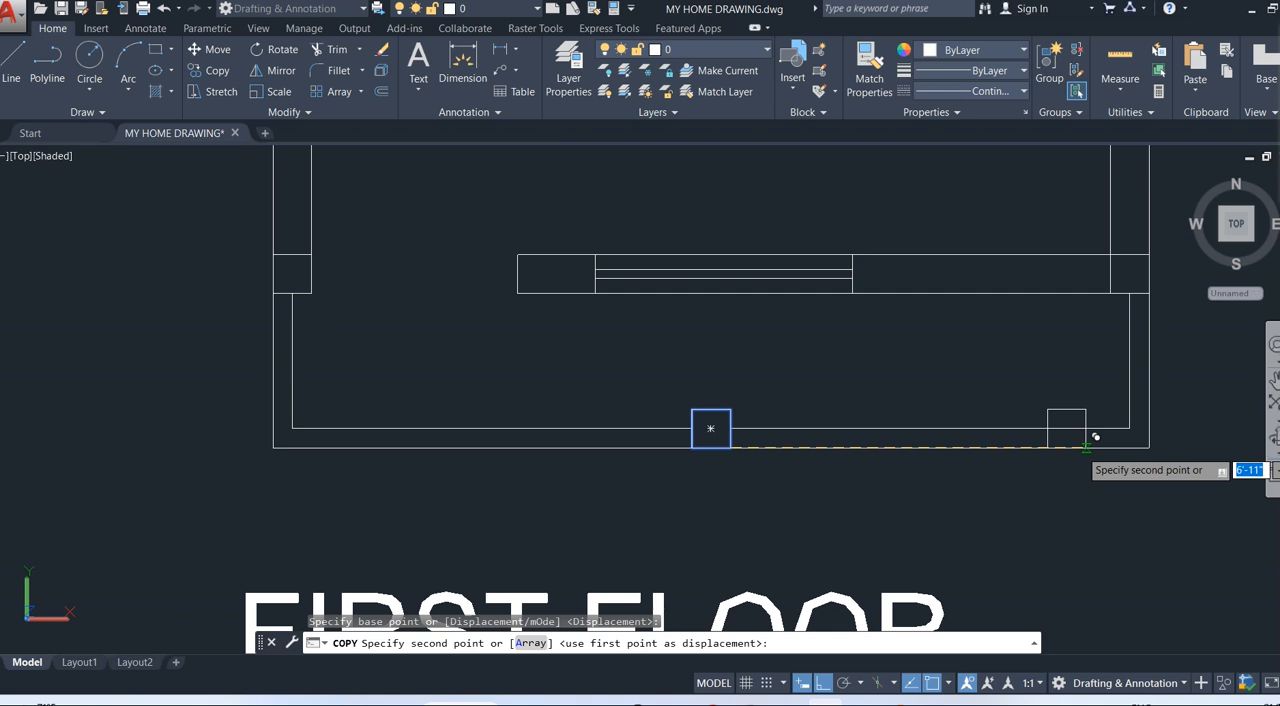
left_click(1149, 447)
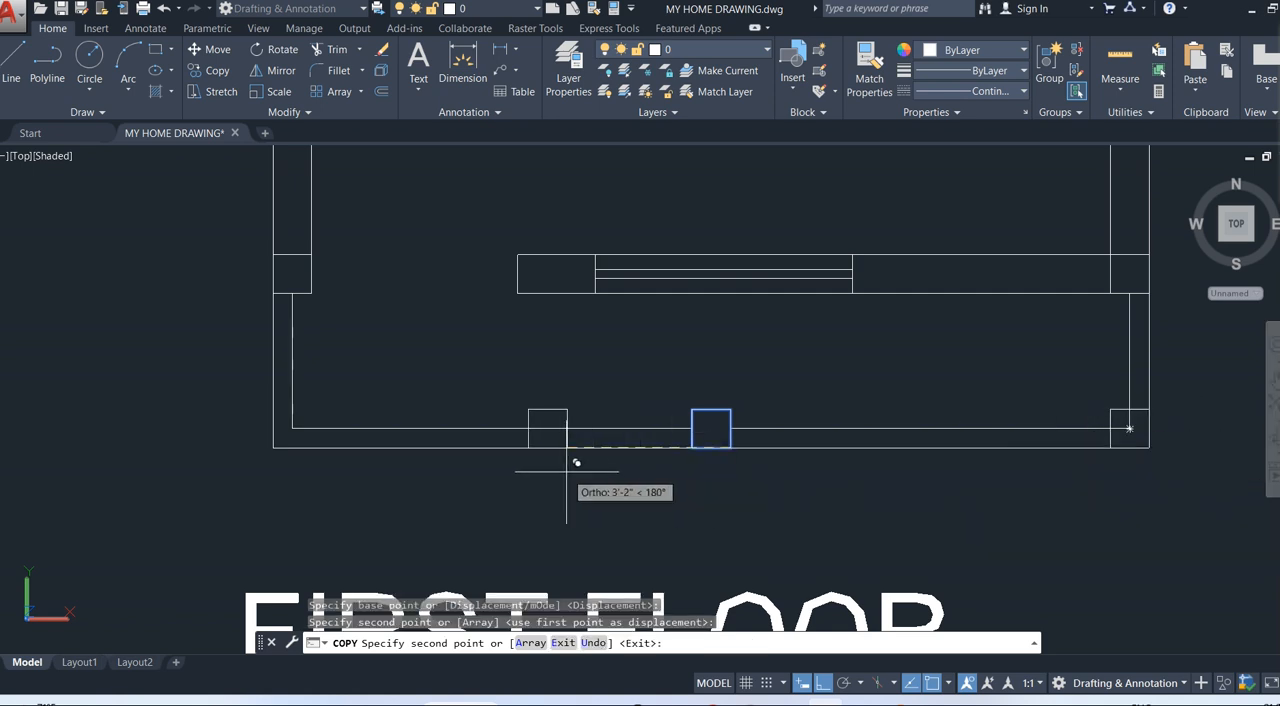
key("Escape")
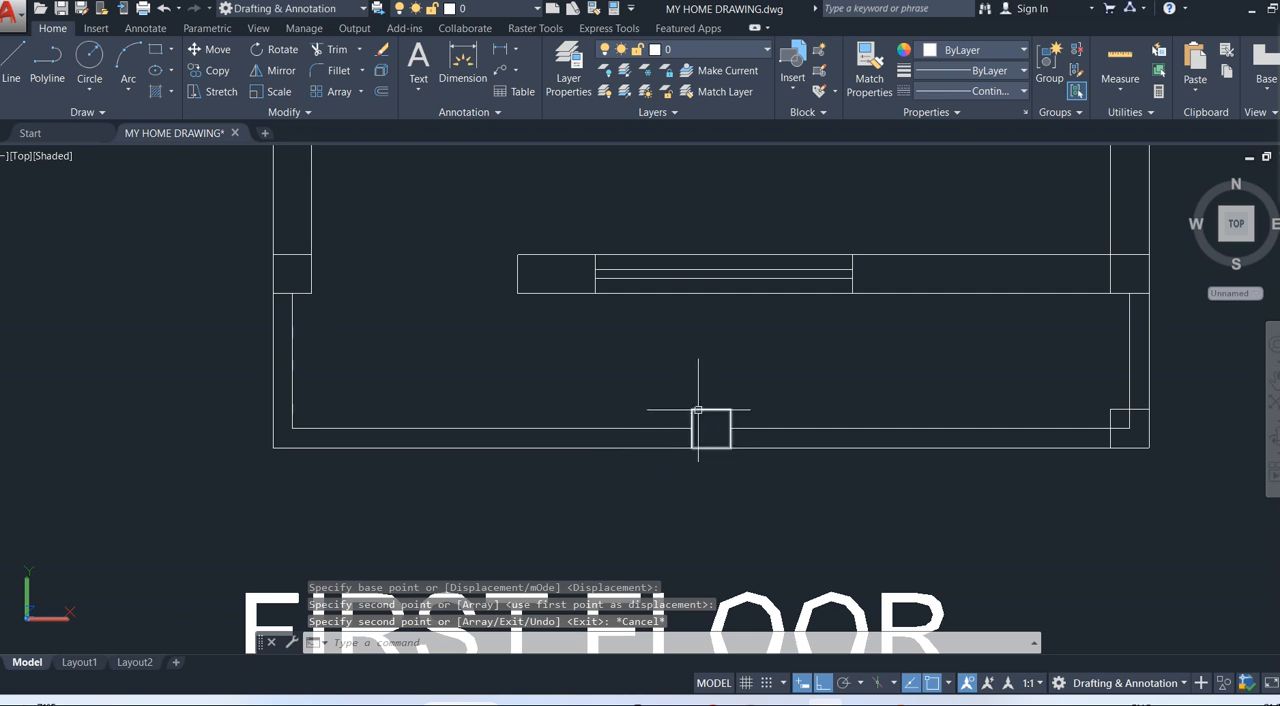
left_click(698, 409)
left_click(215, 70)
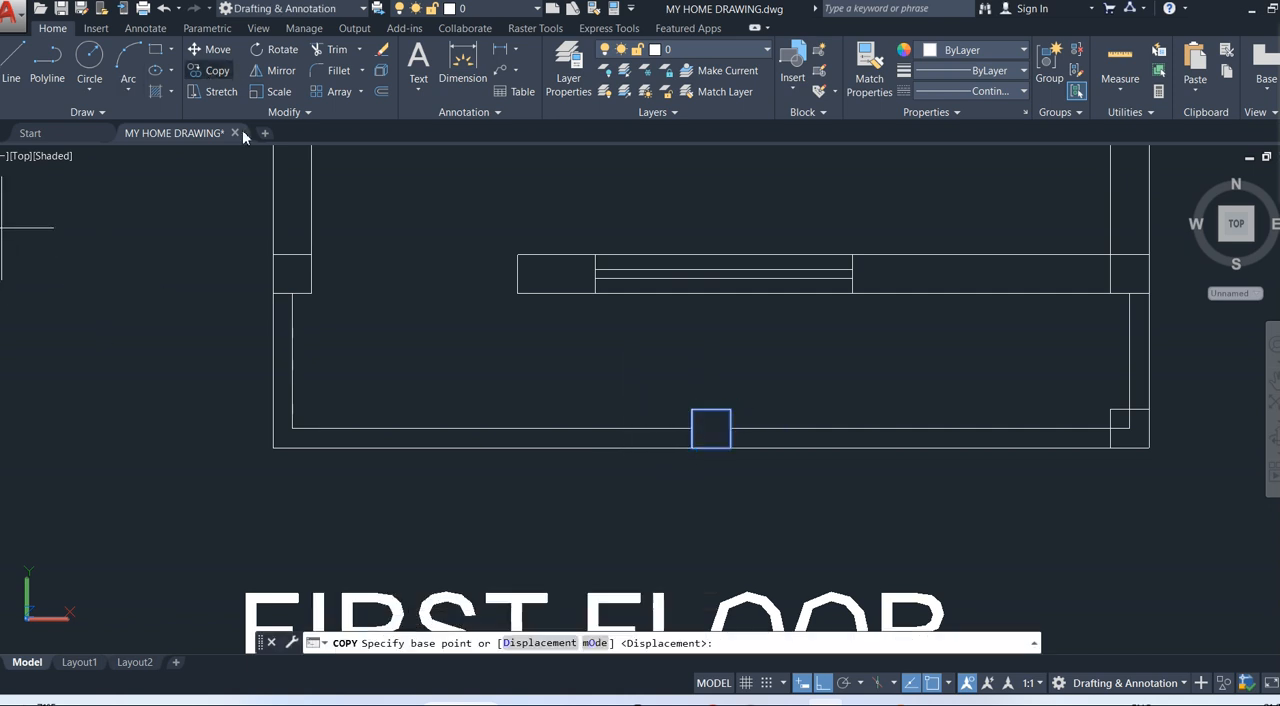
left_click(273, 448)
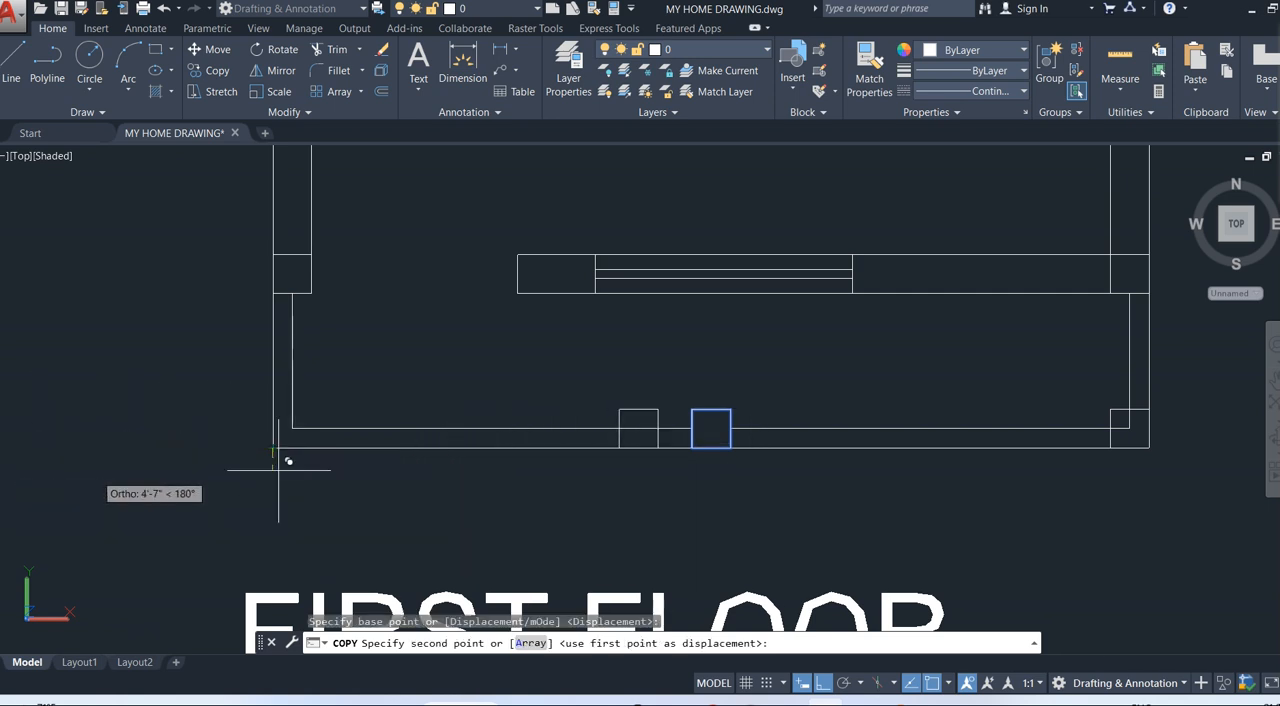
key("Escape")
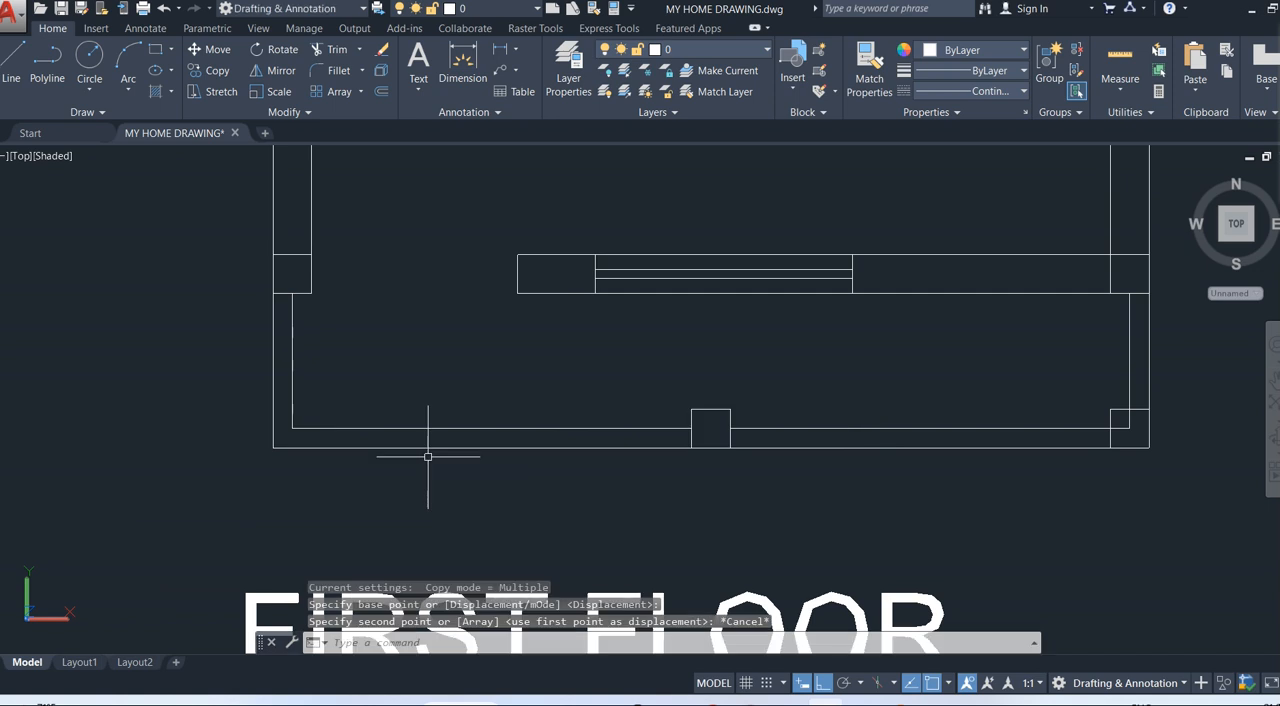
Copy the middle column from its lower left corner to the outer left corner of the front wall.
left_click(708, 408)
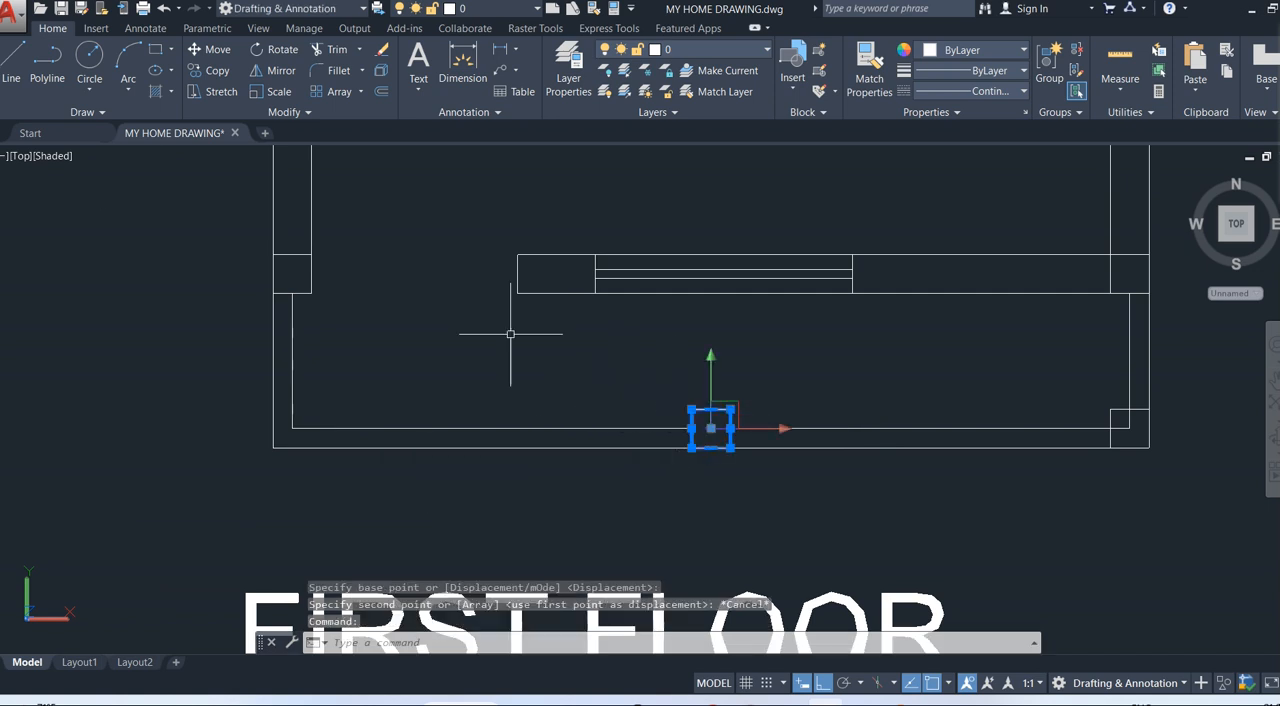
left_click(214, 69)
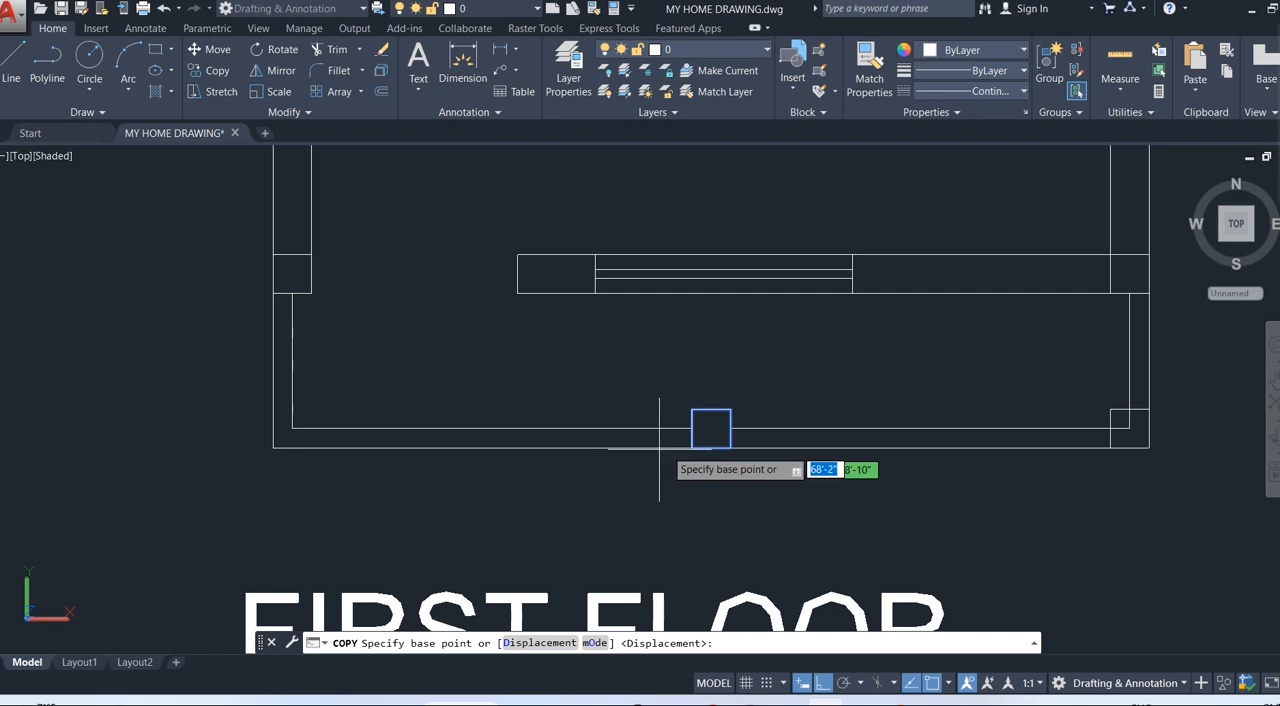
left_click(690, 446)
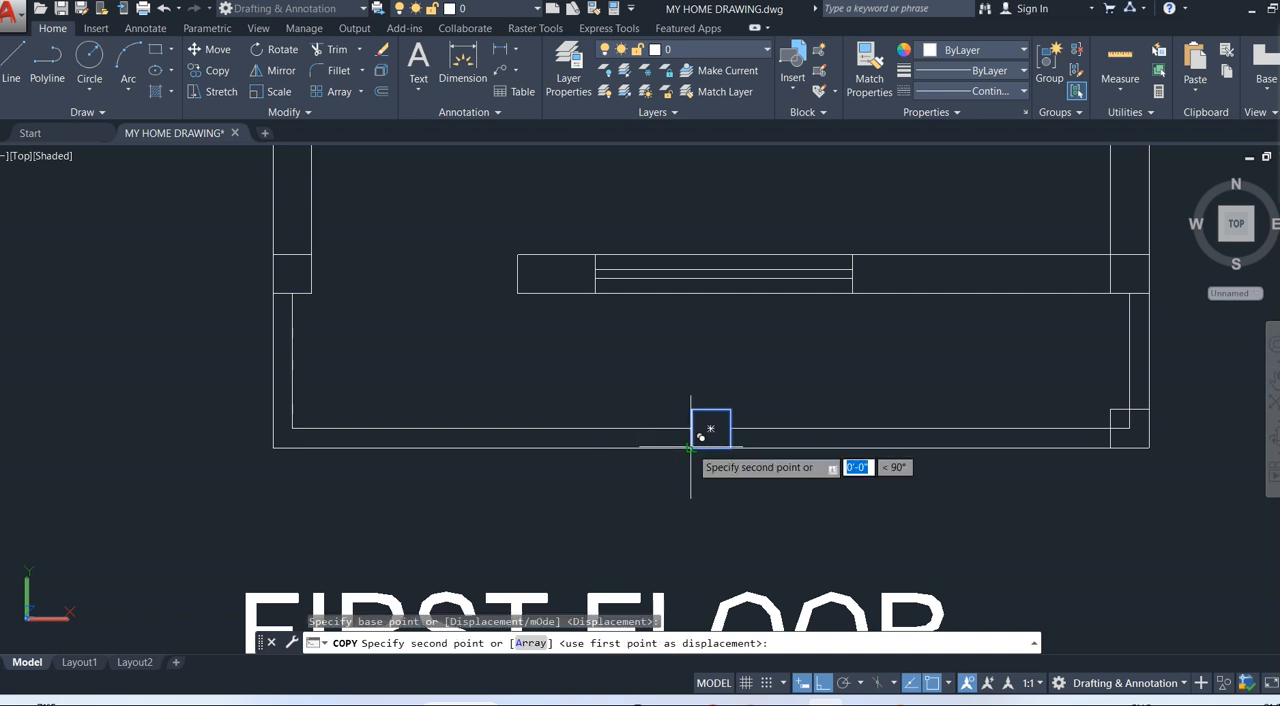
left_click(270, 447)
key("Escape")
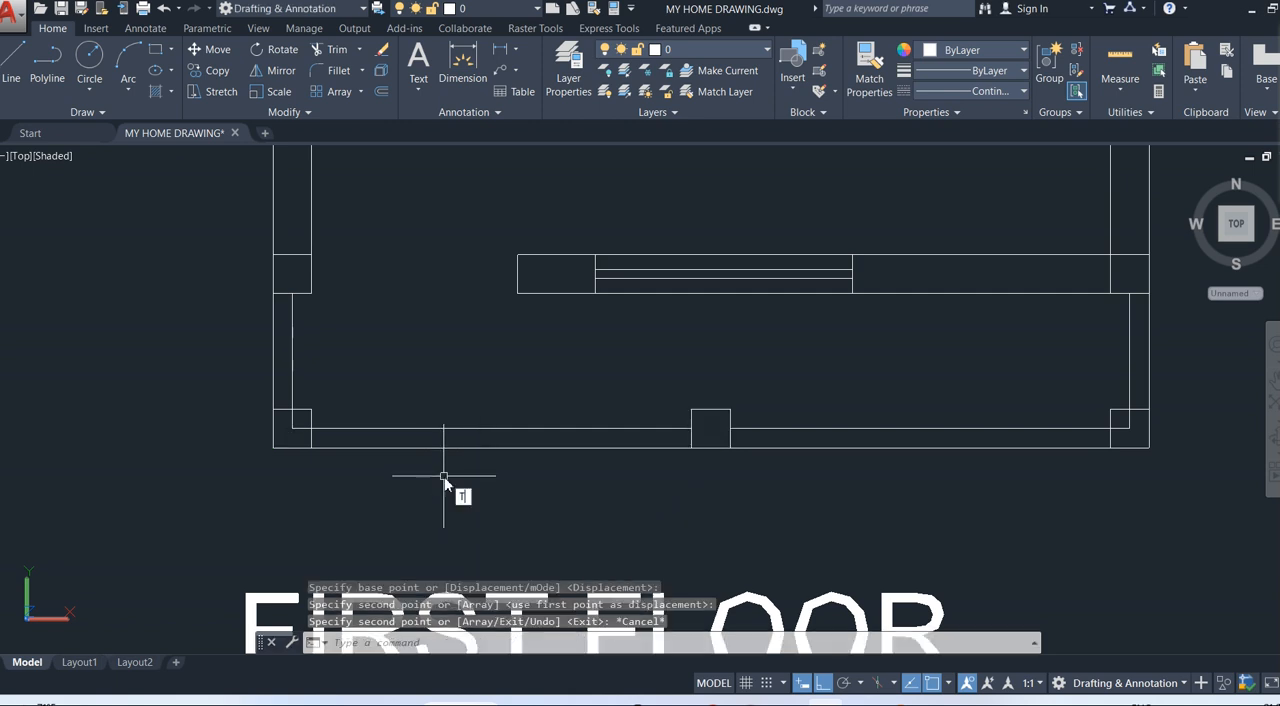
Trim the inner wall lines that run inside the left and right corner columns of the front wall.
key("Return")
key("Return")
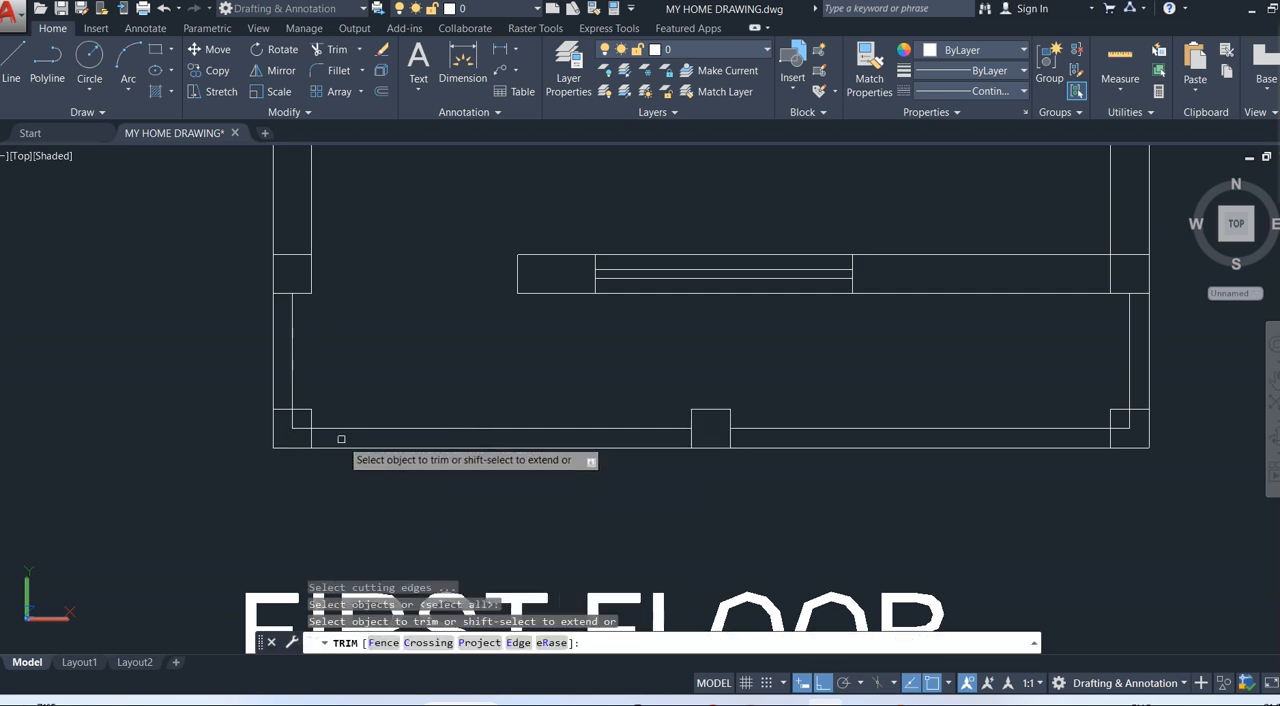
left_click(302, 426)
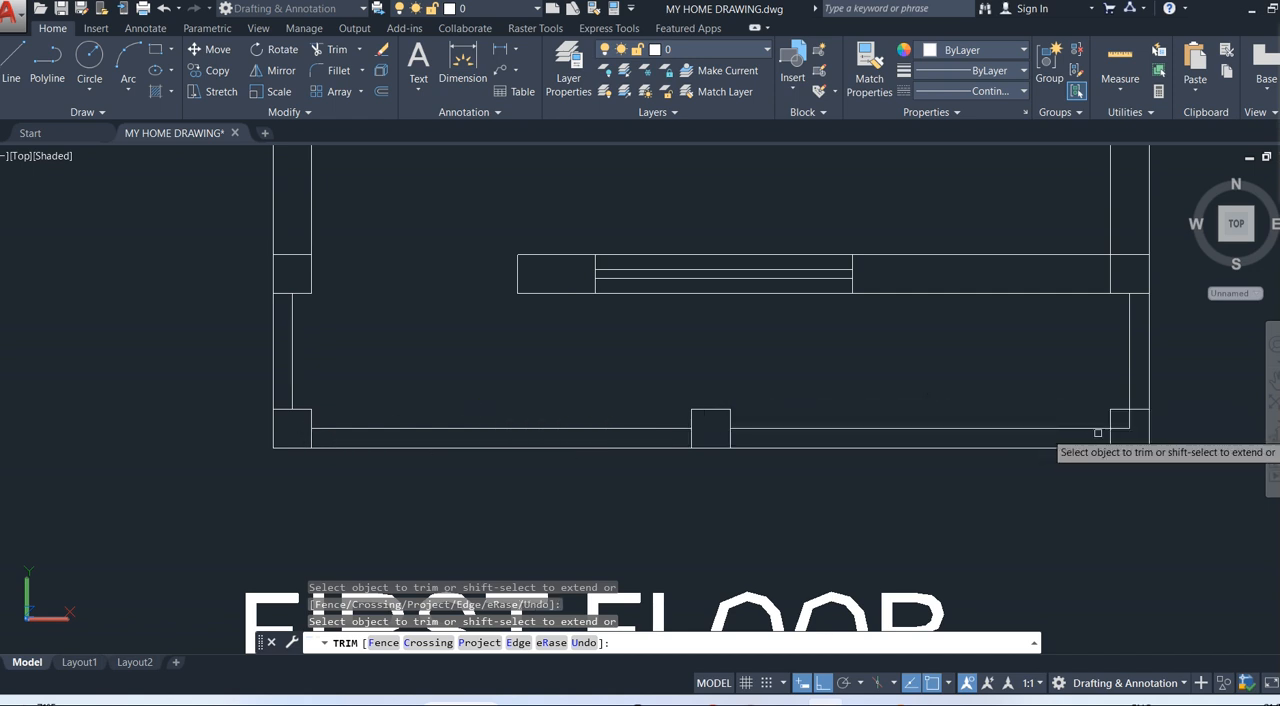
left_click(1131, 418)
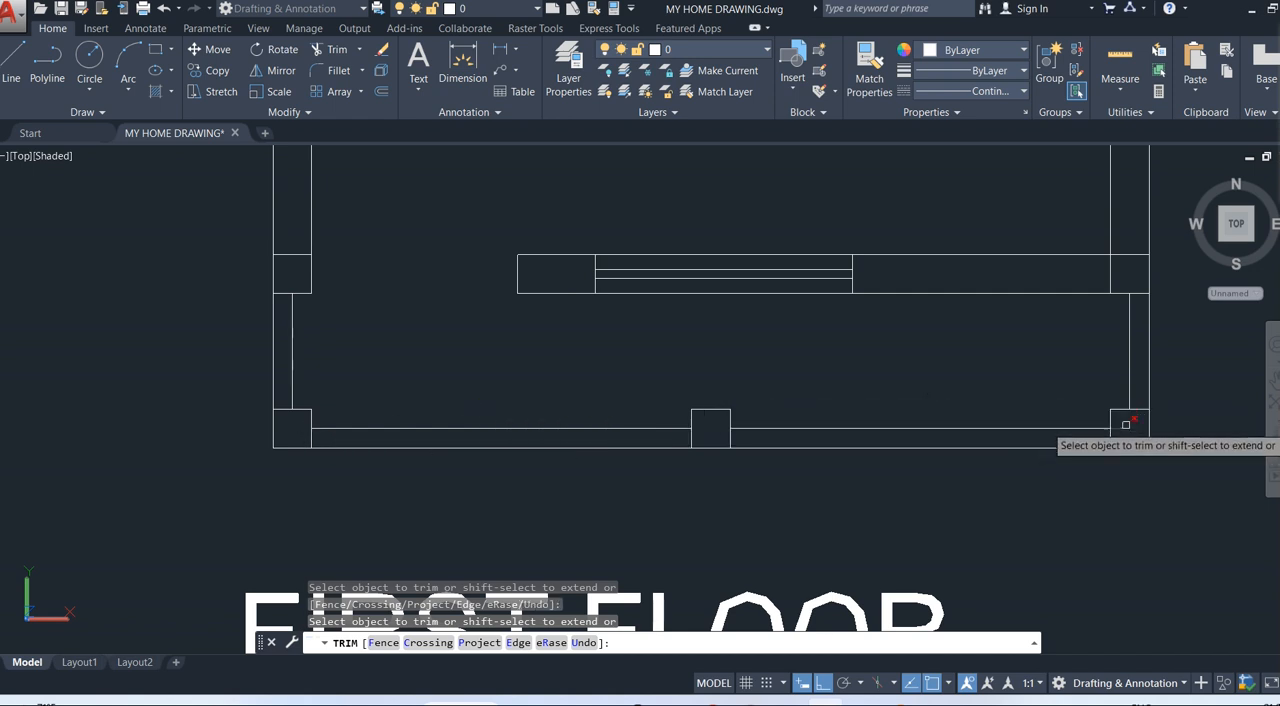
scroll(911, 375, "down", 2)
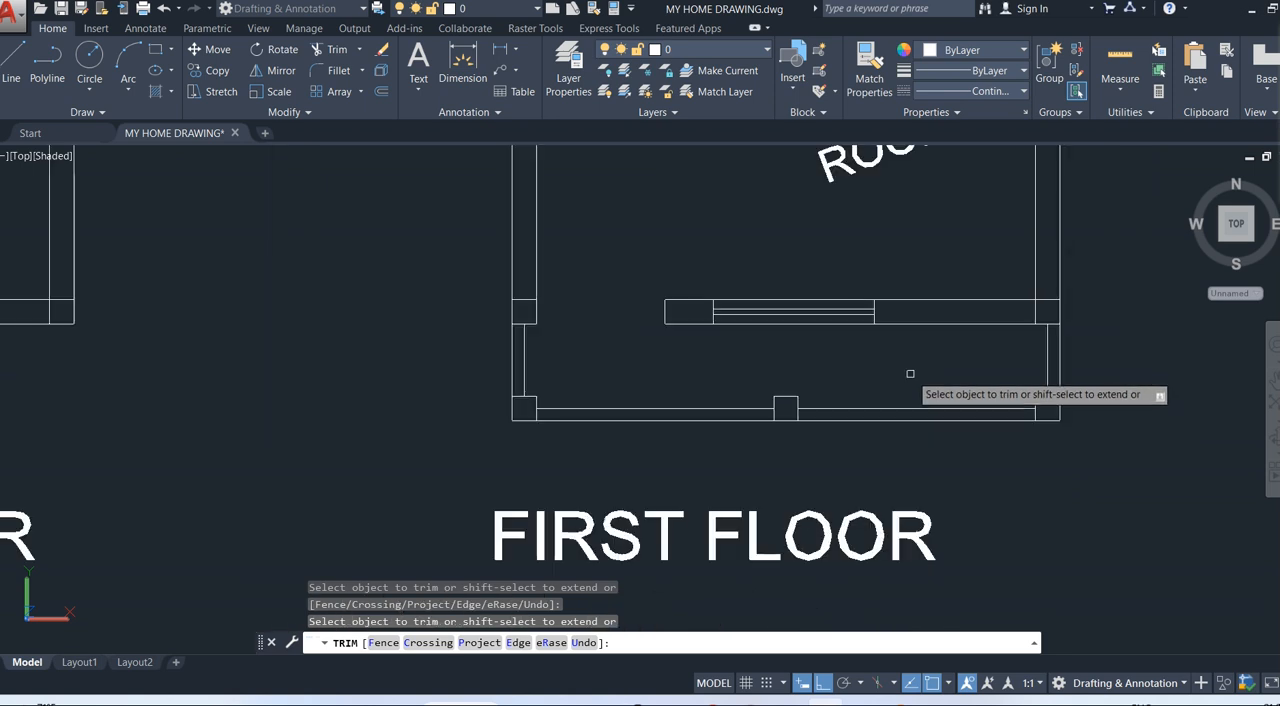
mouse_move(908, 380)
middle_mouse_down()
mouse_move(804, 389)
mouse_move(711, 375)
middle_mouse_up()
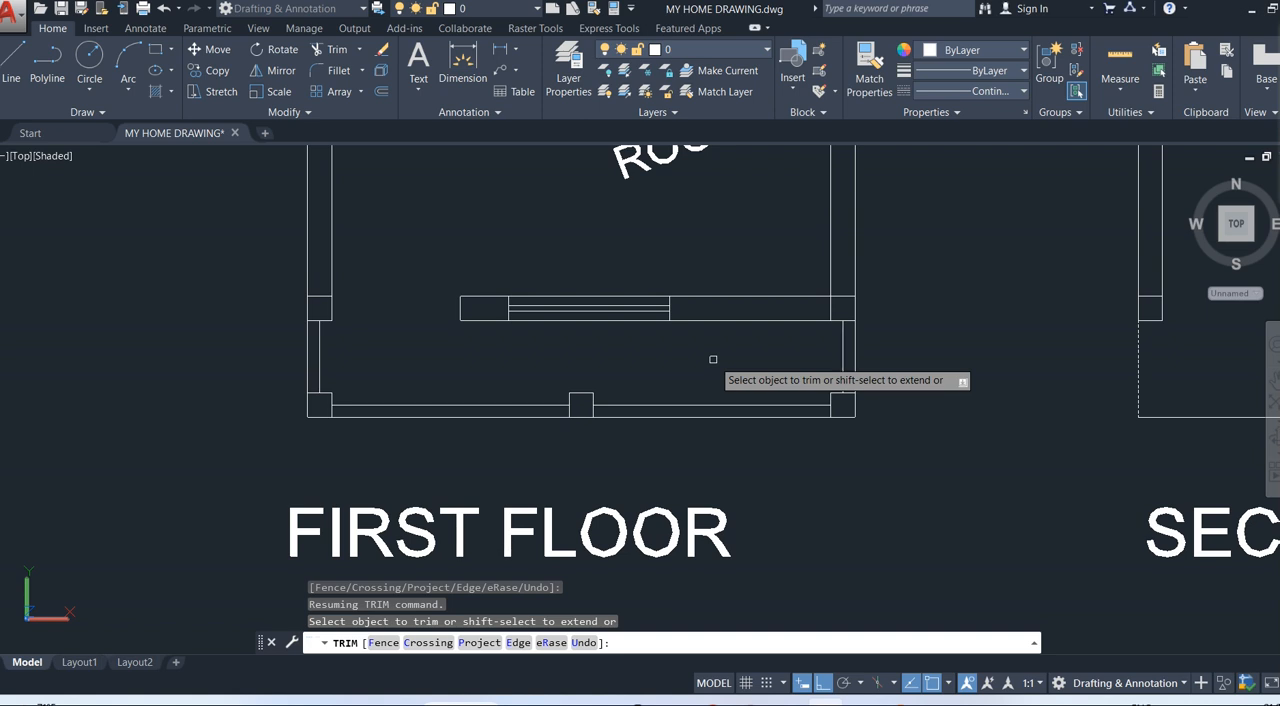
key("Escape")
key("Escape")
Switch the workspace to 3D Basics.
middle_click_drag(713, 360, 713, 352)
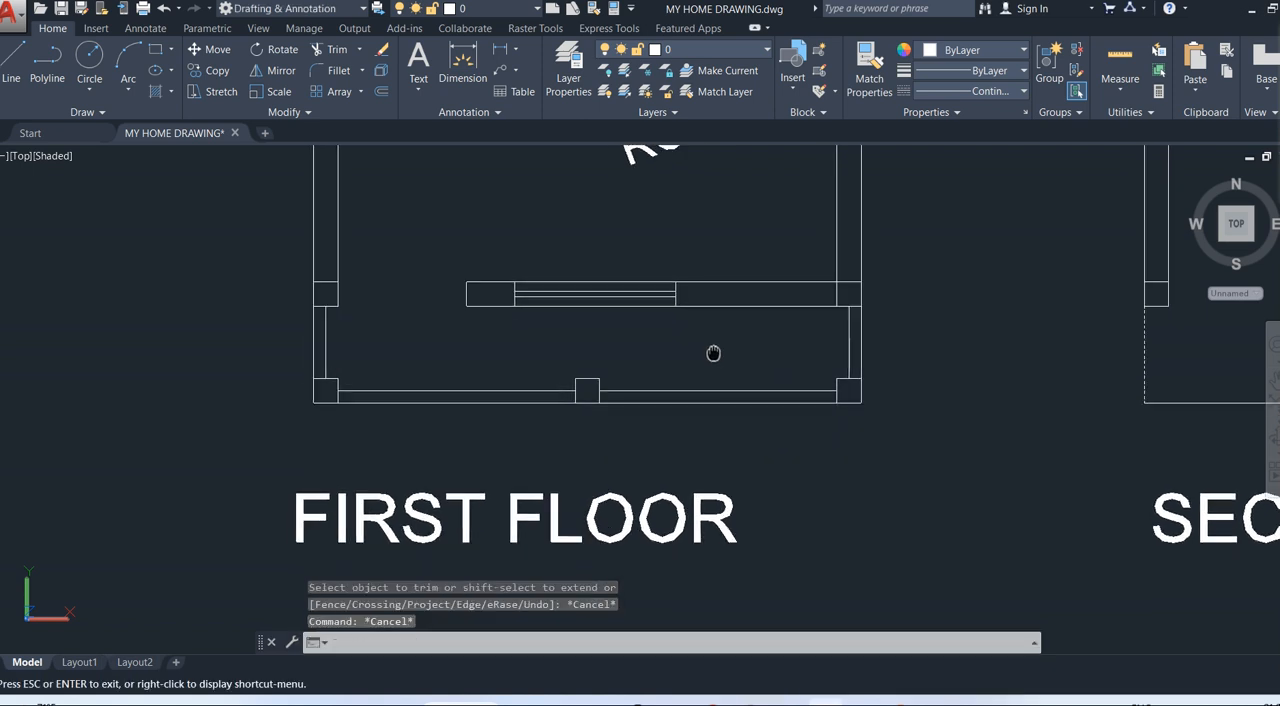
left_click_drag(713, 353, 721, 335)
key("Escape")
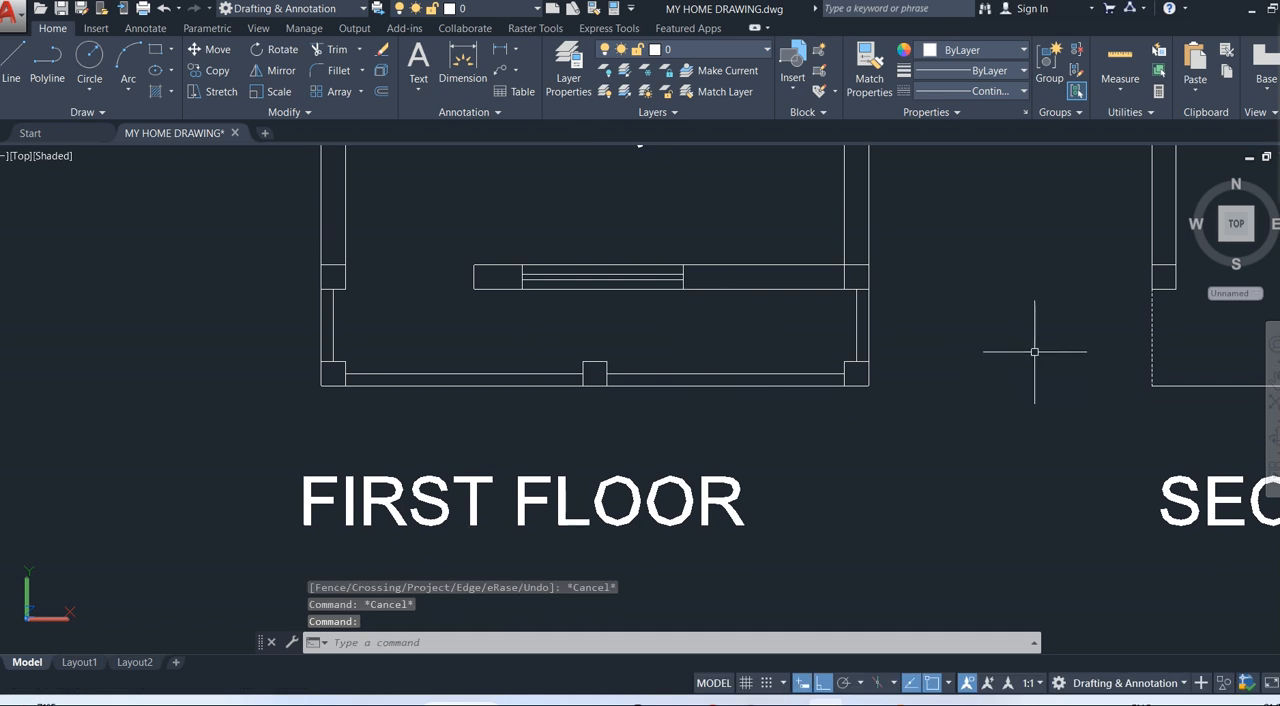
left_click(1120, 684)
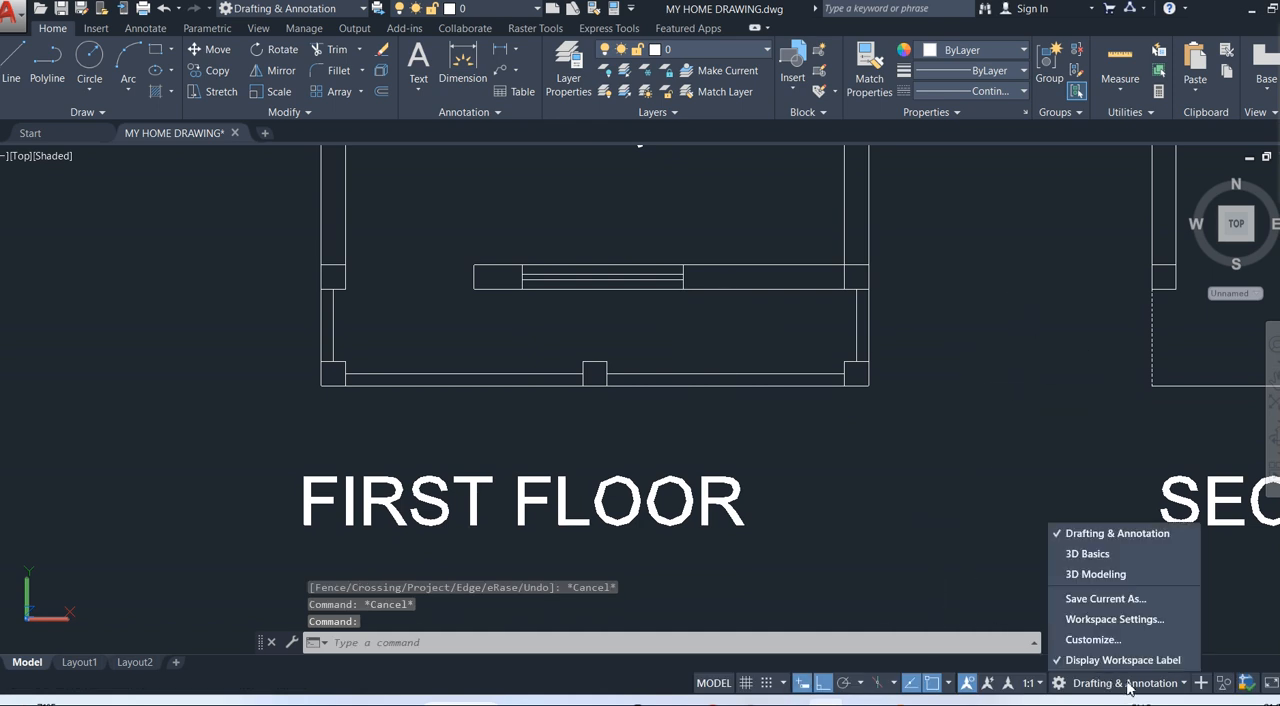
left_click(1095, 556)
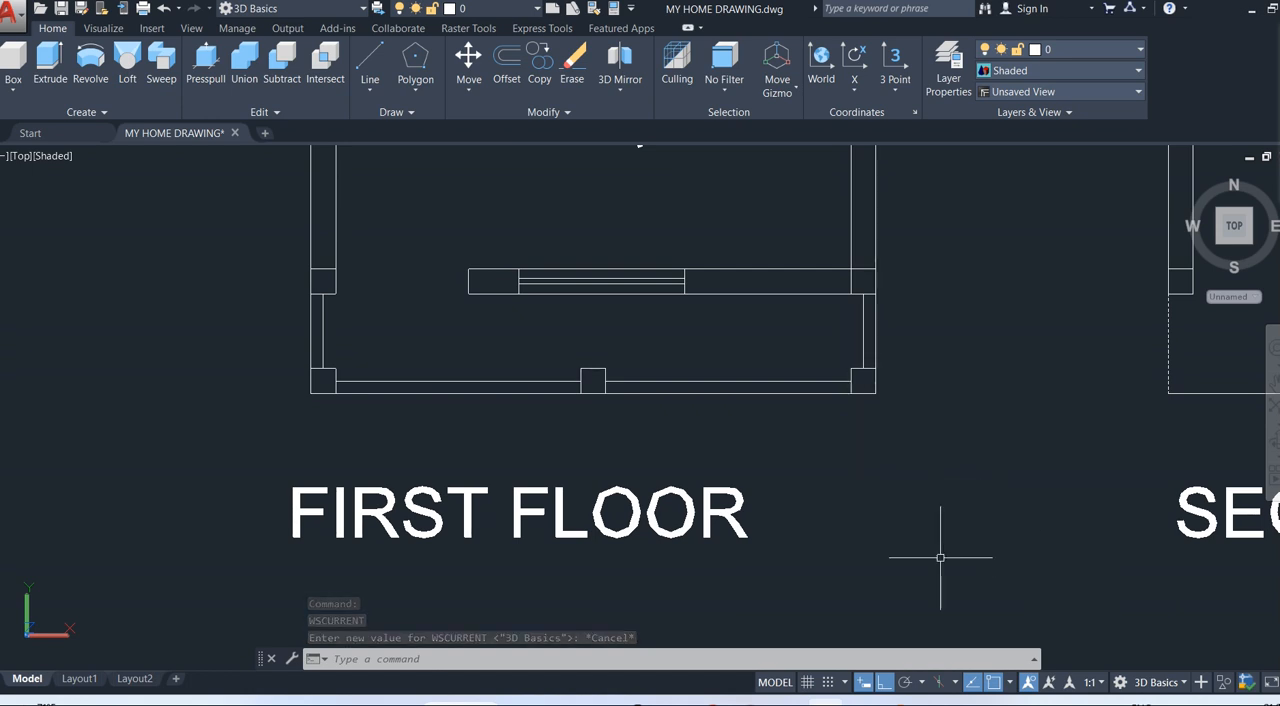
Orbit from the top view to a tilted 3D view framing the front wall of the first floor plan.
mouse_move(943, 551)
middle_mouse_down("shift")
mouse_move(1040, 466)
mouse_move(1086, 397)
mouse_move(1189, 363)
middle_mouse_up("shift")
middle_click_drag(1252, 392, 1243, 462, "shift")
middle_click_drag(728, 408, 879, 484)
middle_click_drag(897, 432, 764, 271, "shift")
scroll(791, 385, "up", 2)
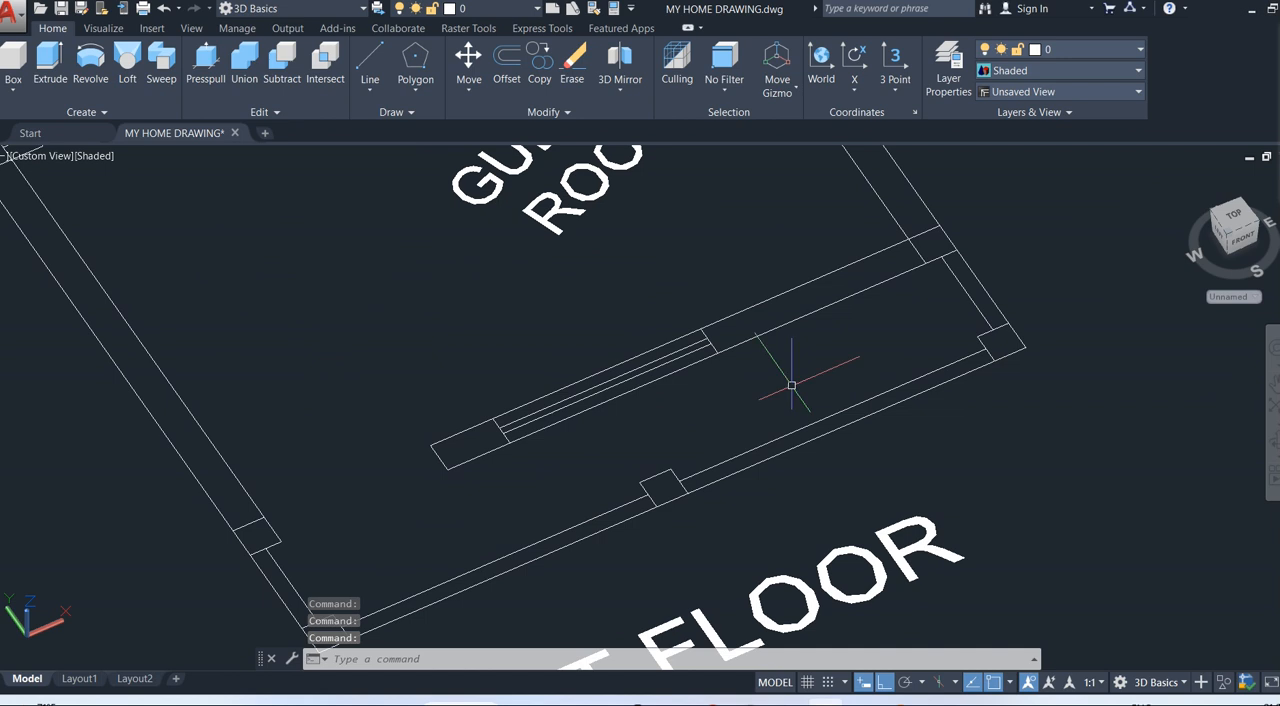
middle_click_drag(829, 372, 805, 328)
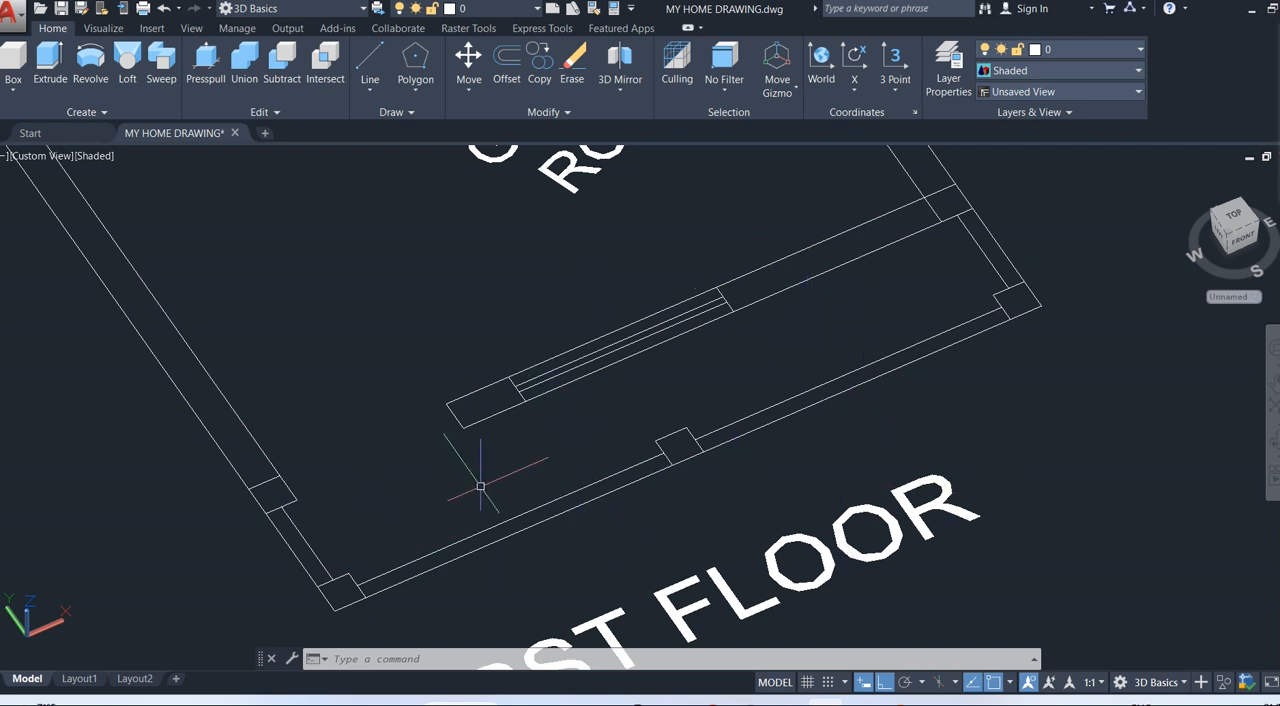
middle_click_drag(509, 486, 556, 441)
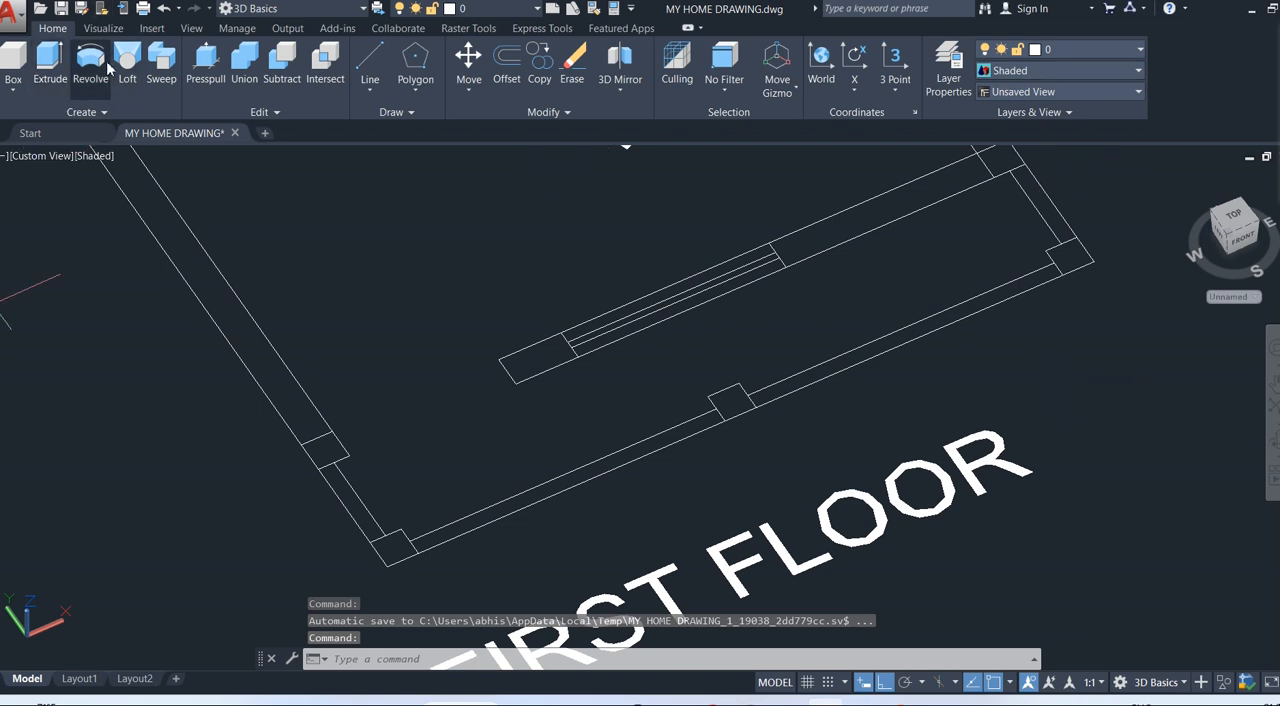
left_click(205, 68)
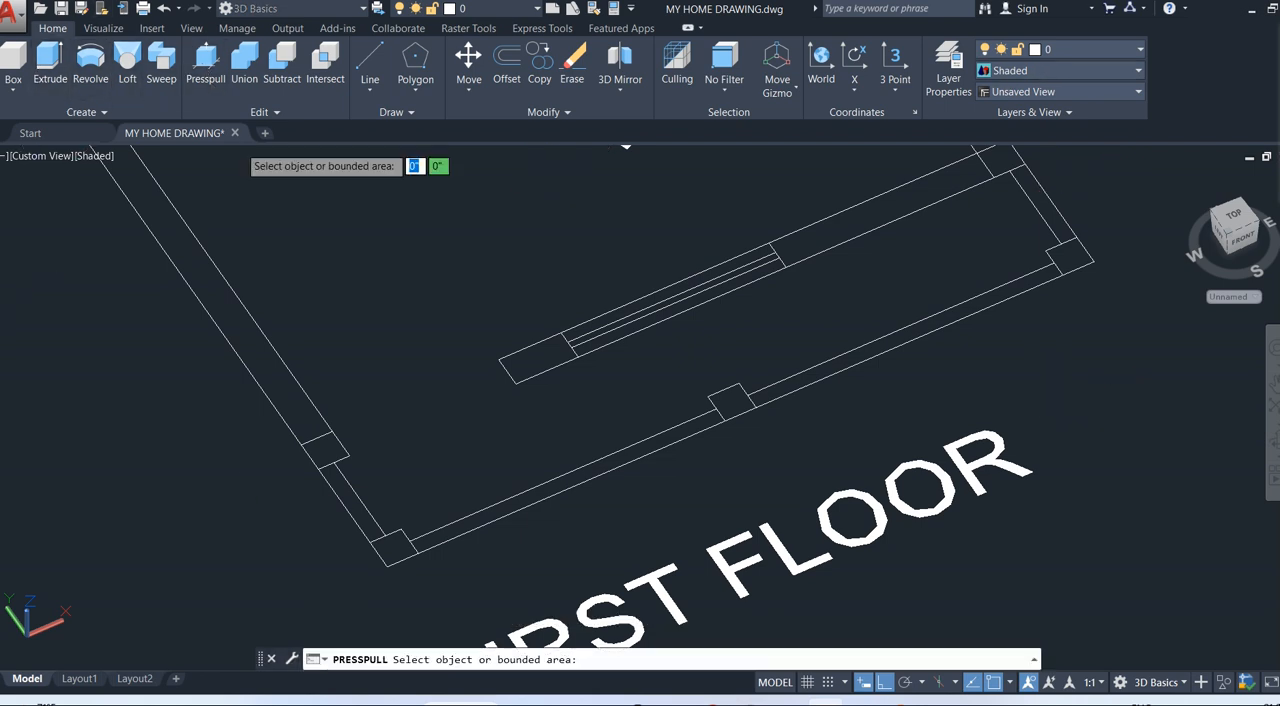
left_click(345, 495)
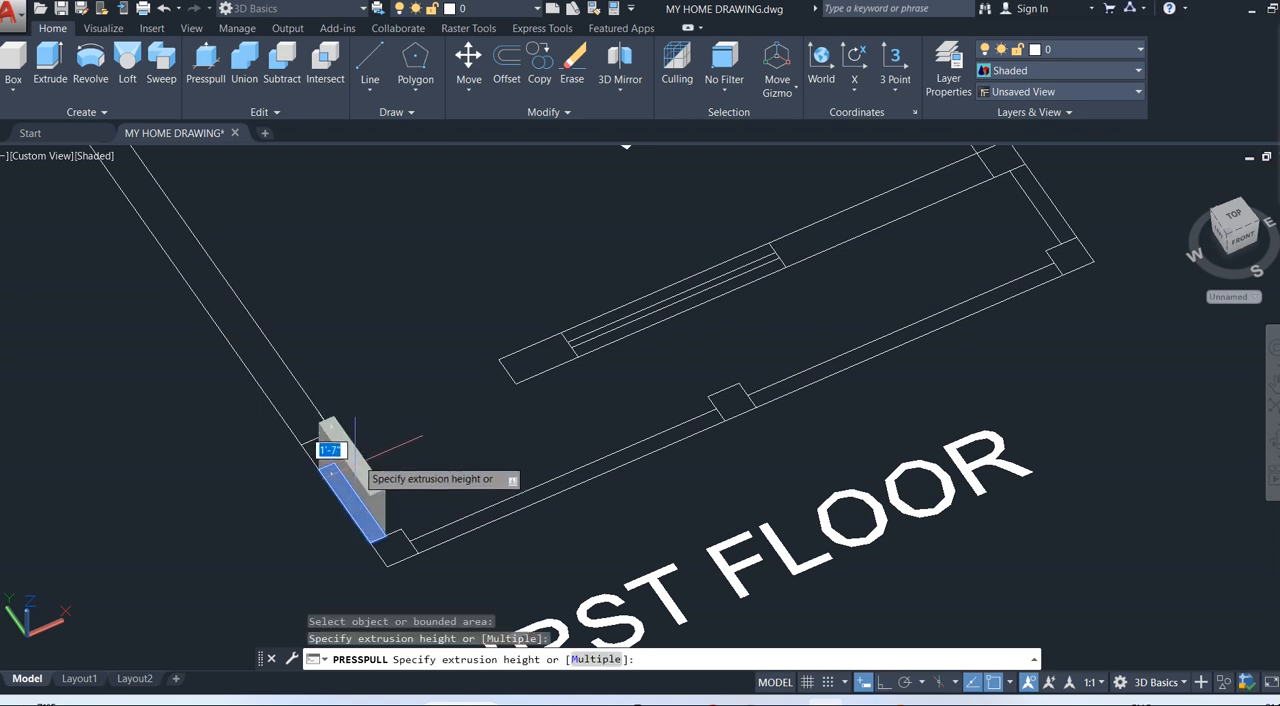
key("Escape")
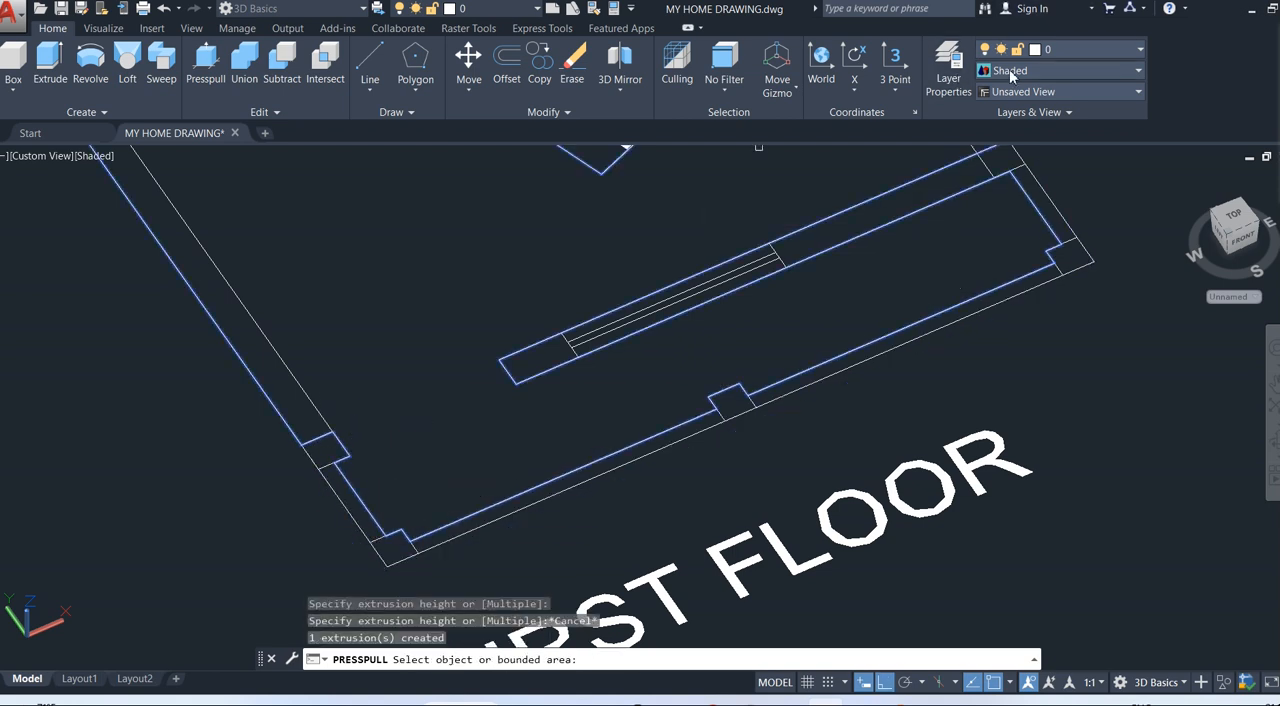
left_click(1048, 50)
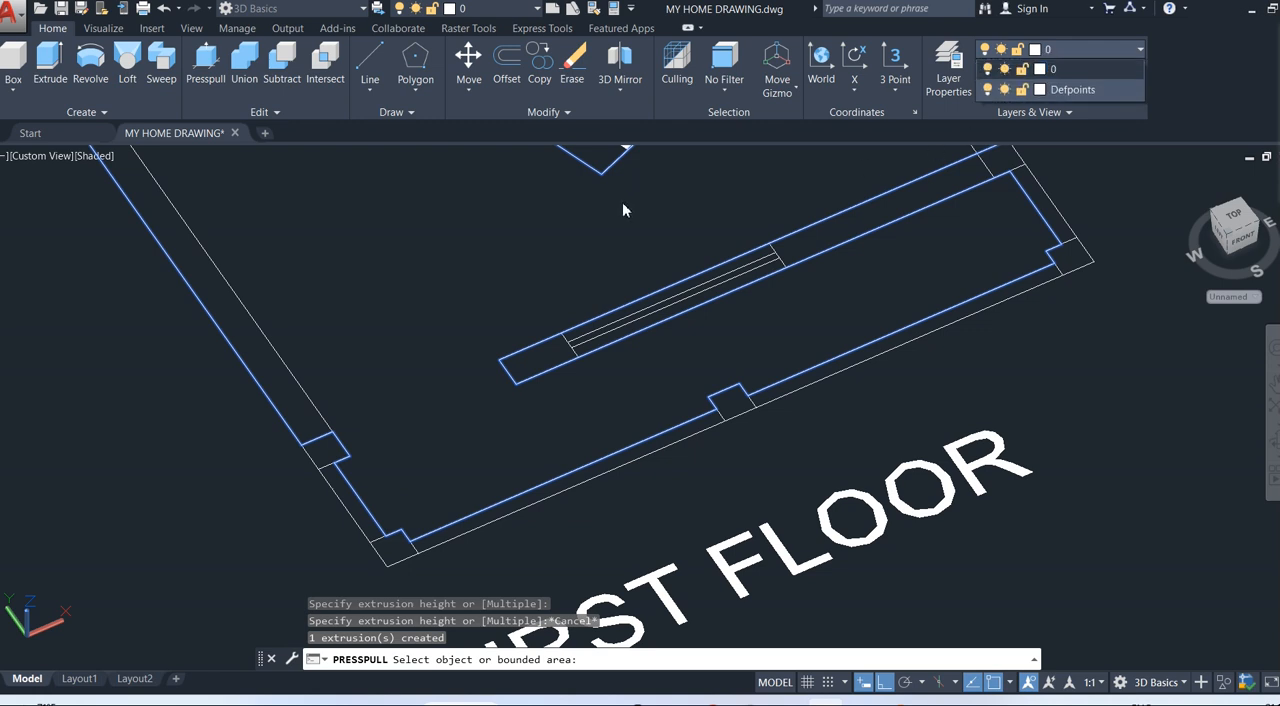
left_click(622, 203)
left_click(1084, 51)
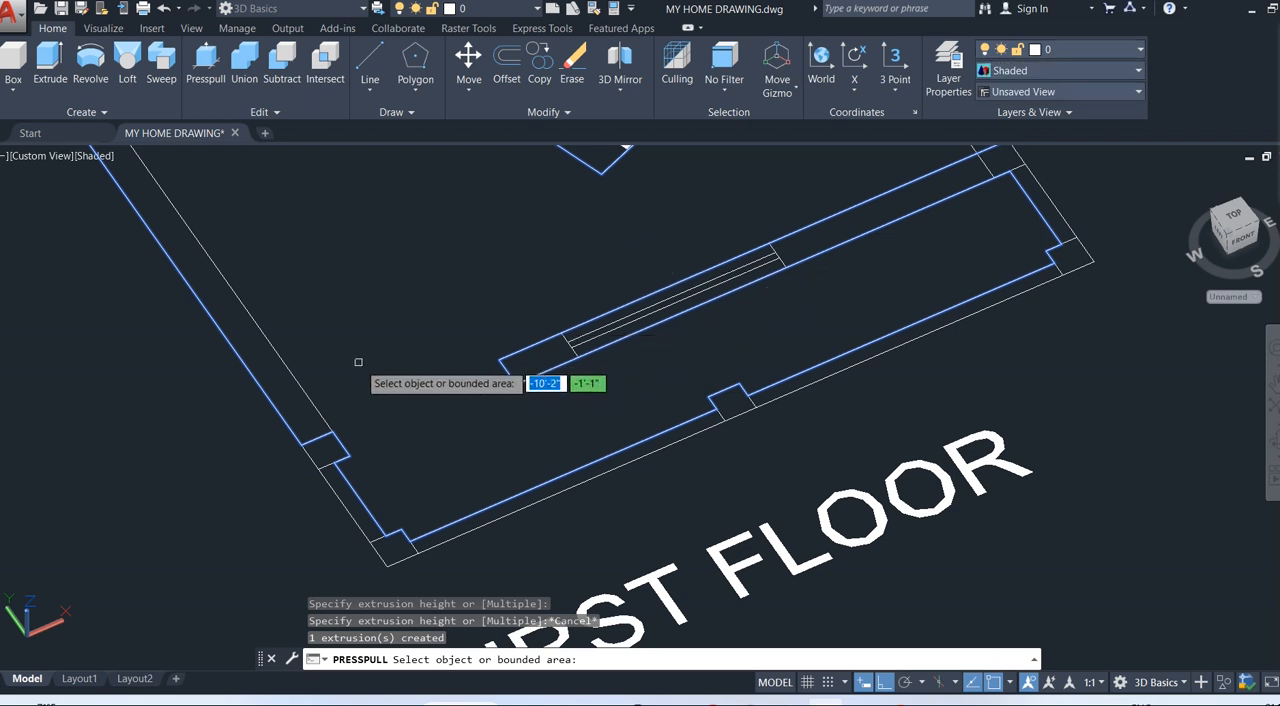
Press-pull the short left side wall segment and the left corner column of the front wall to a height of 3'.
key("Return")
left_click(205, 62)
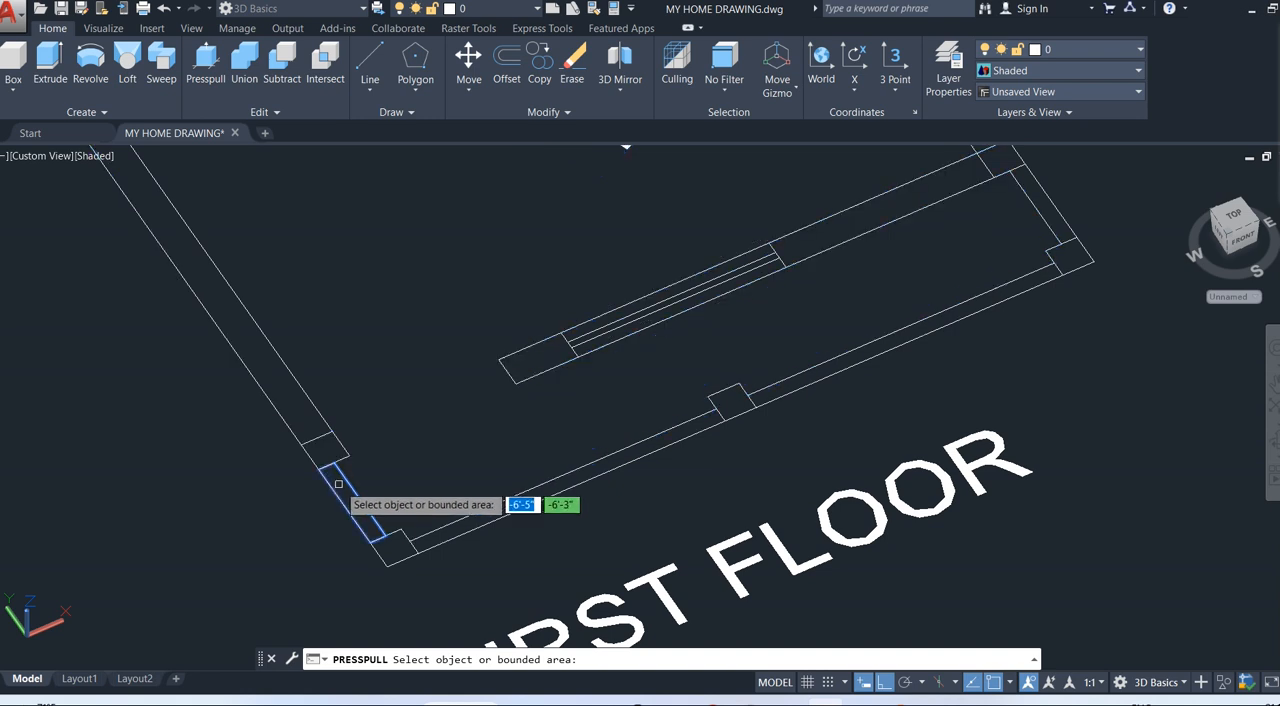
left_click(338, 477)
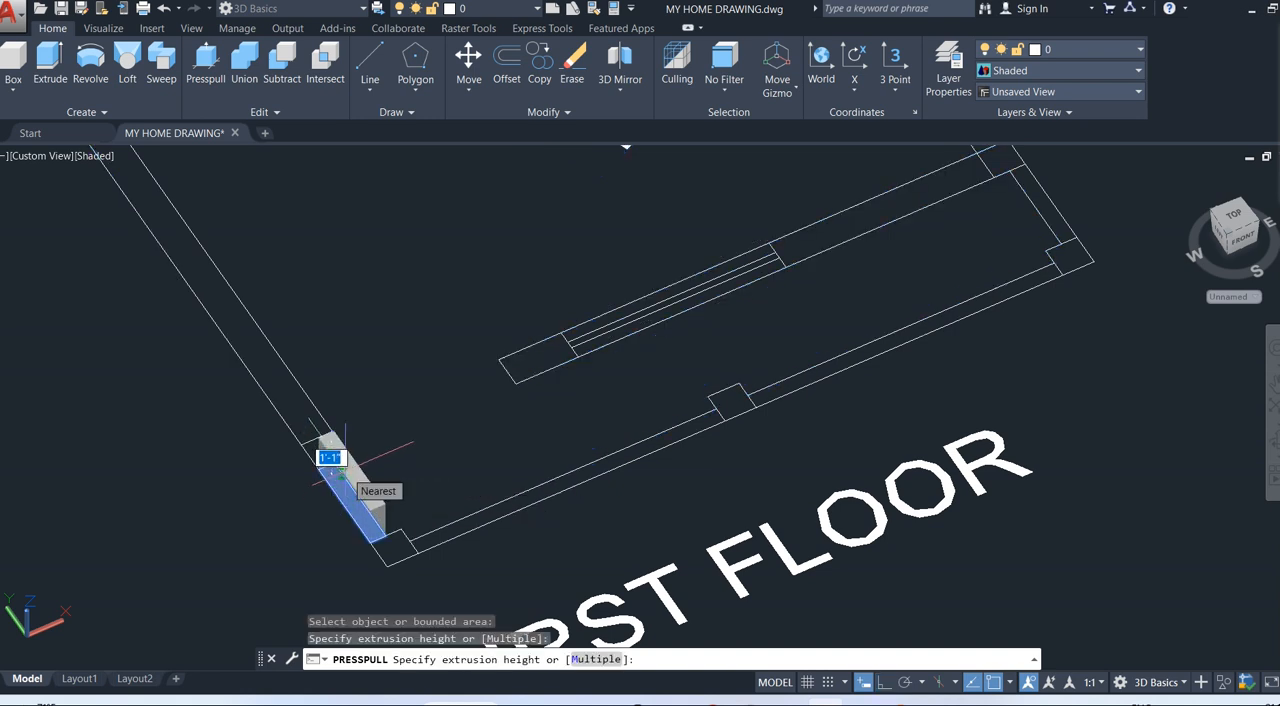
left_click(347, 478)
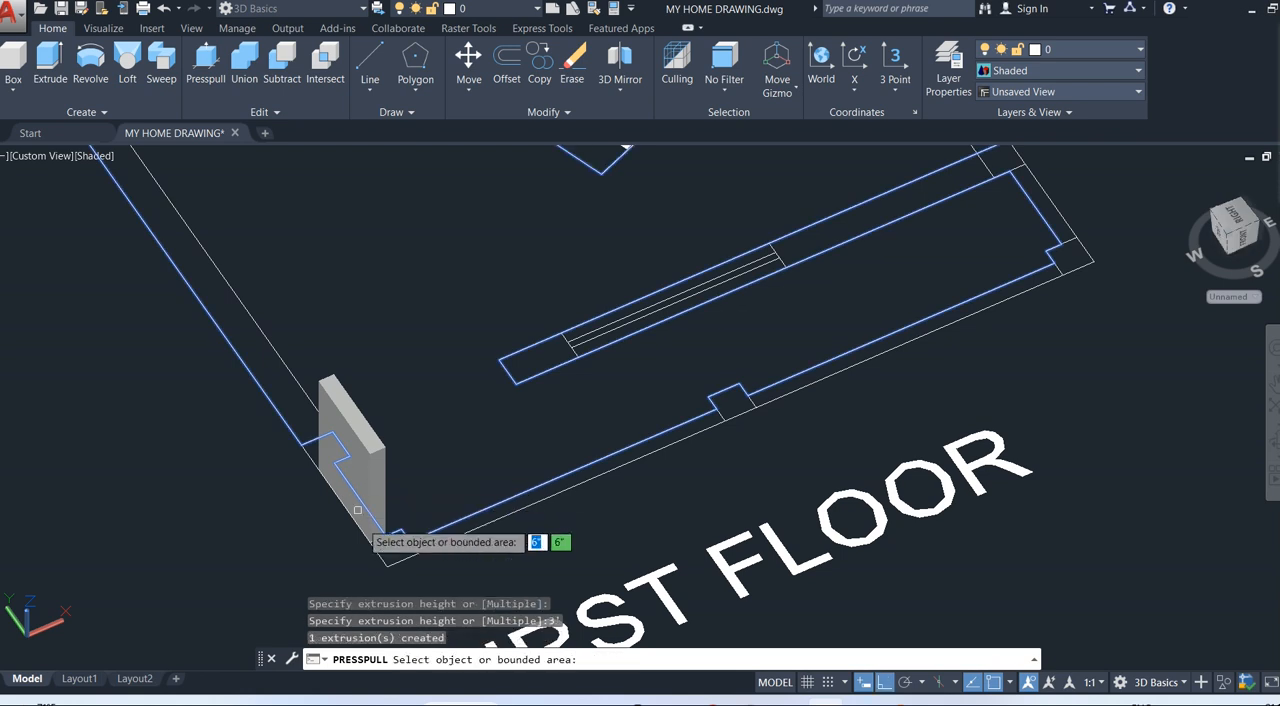
left_click(396, 551)
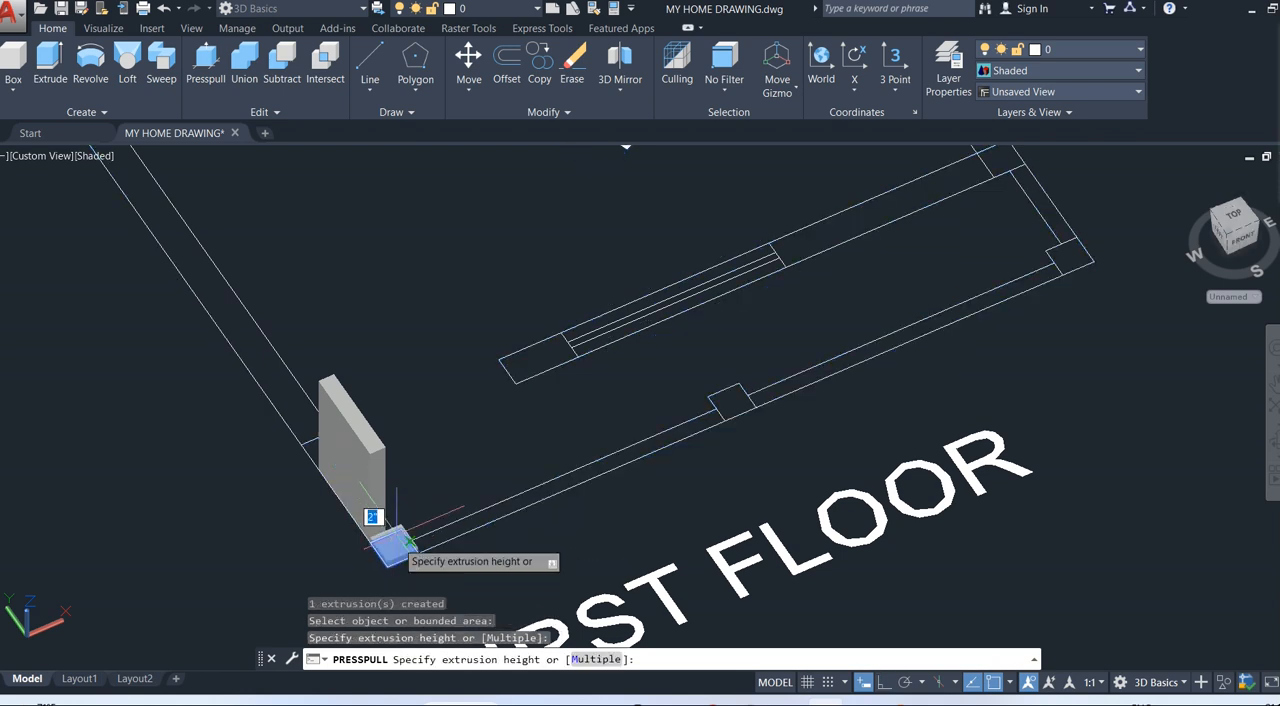
type("3")
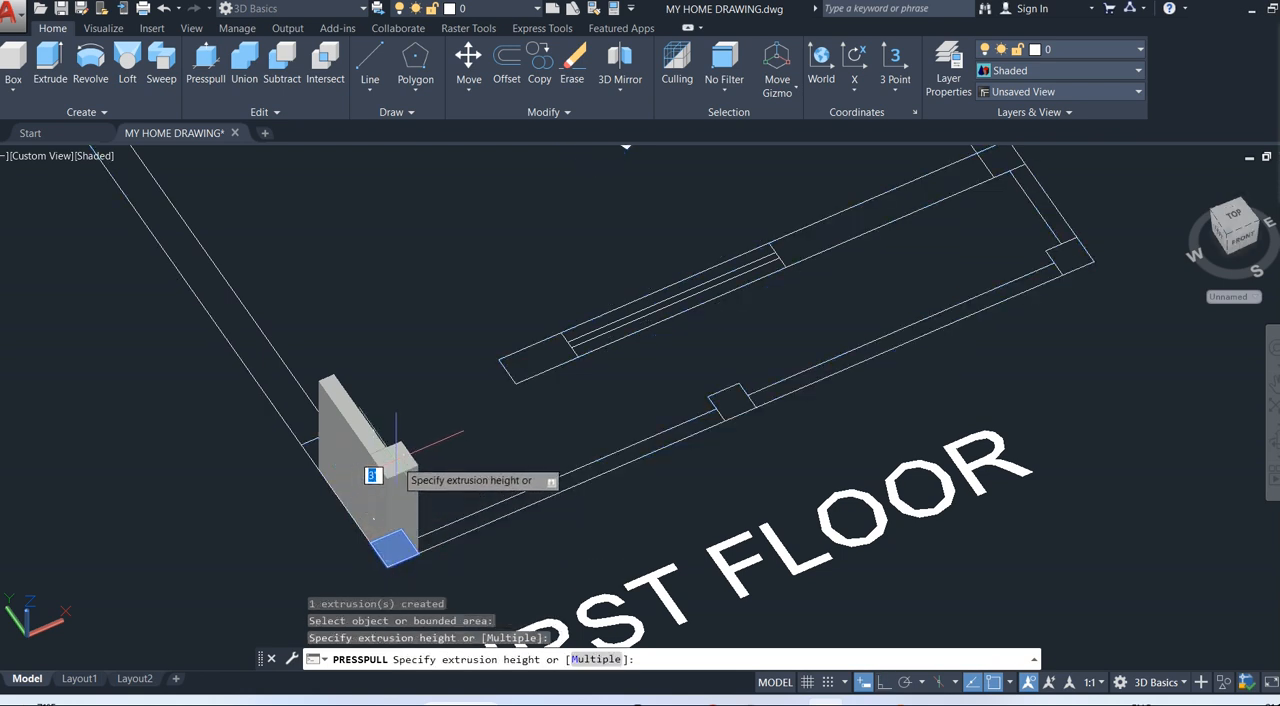
key("Return")
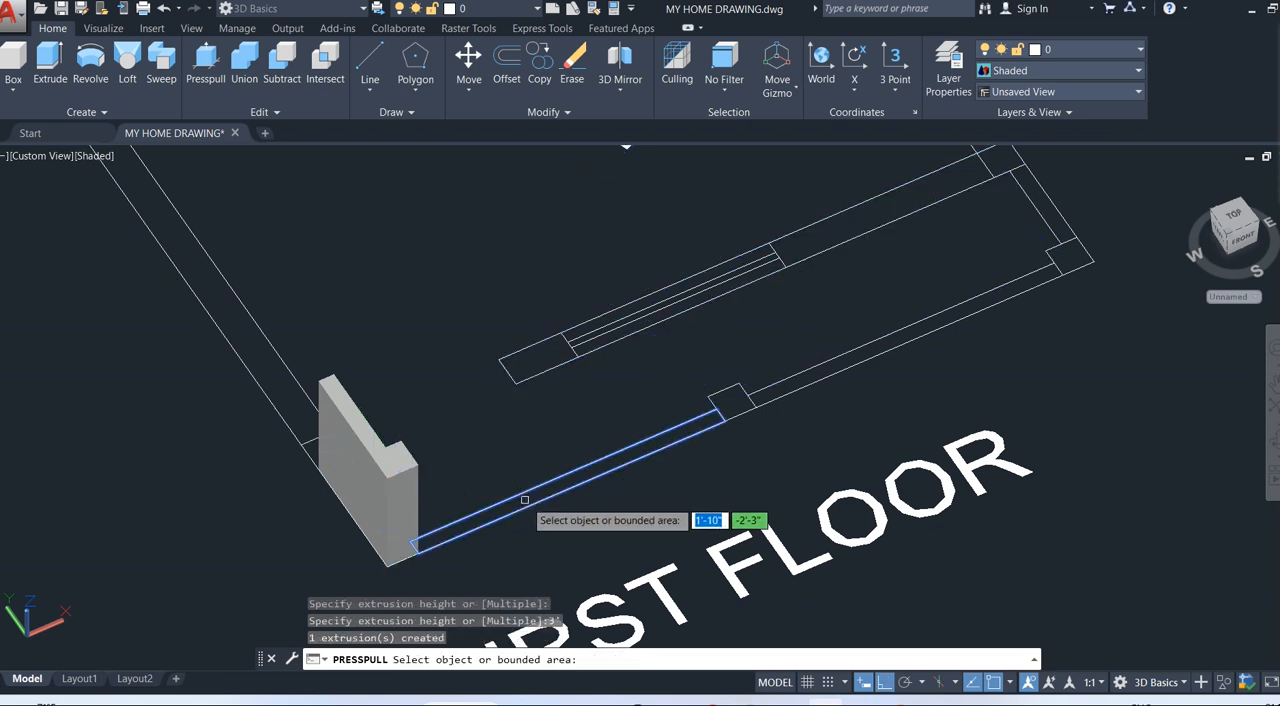
Press-pull the front wall strip between the left corner and middle columns to 1', and the middle column to 3'.
left_click(524, 499)
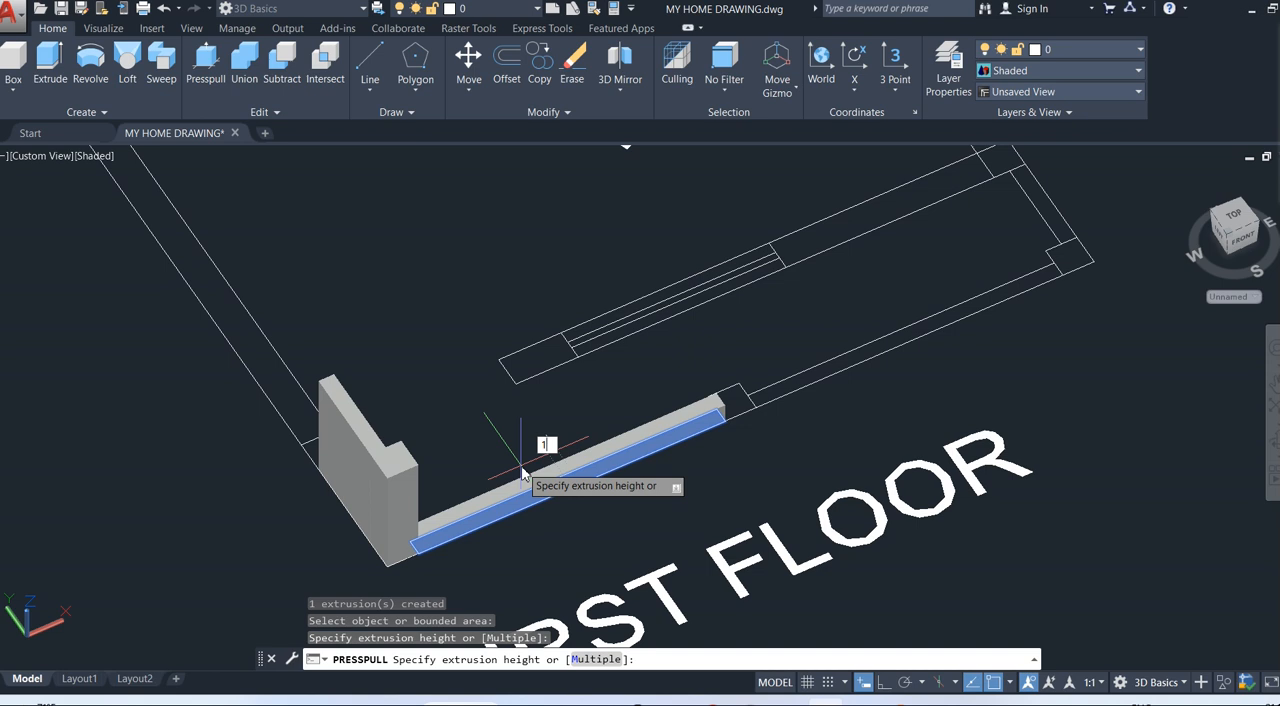
type("'")
key("Return")
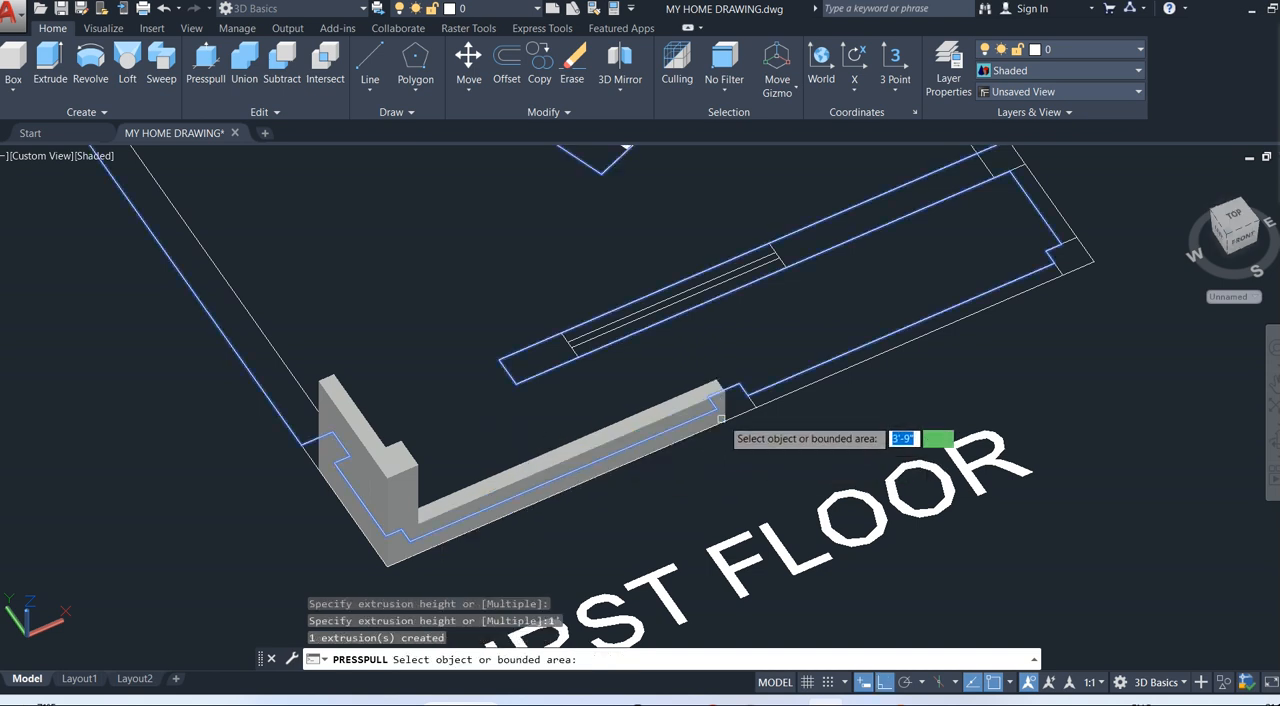
left_click(732, 400)
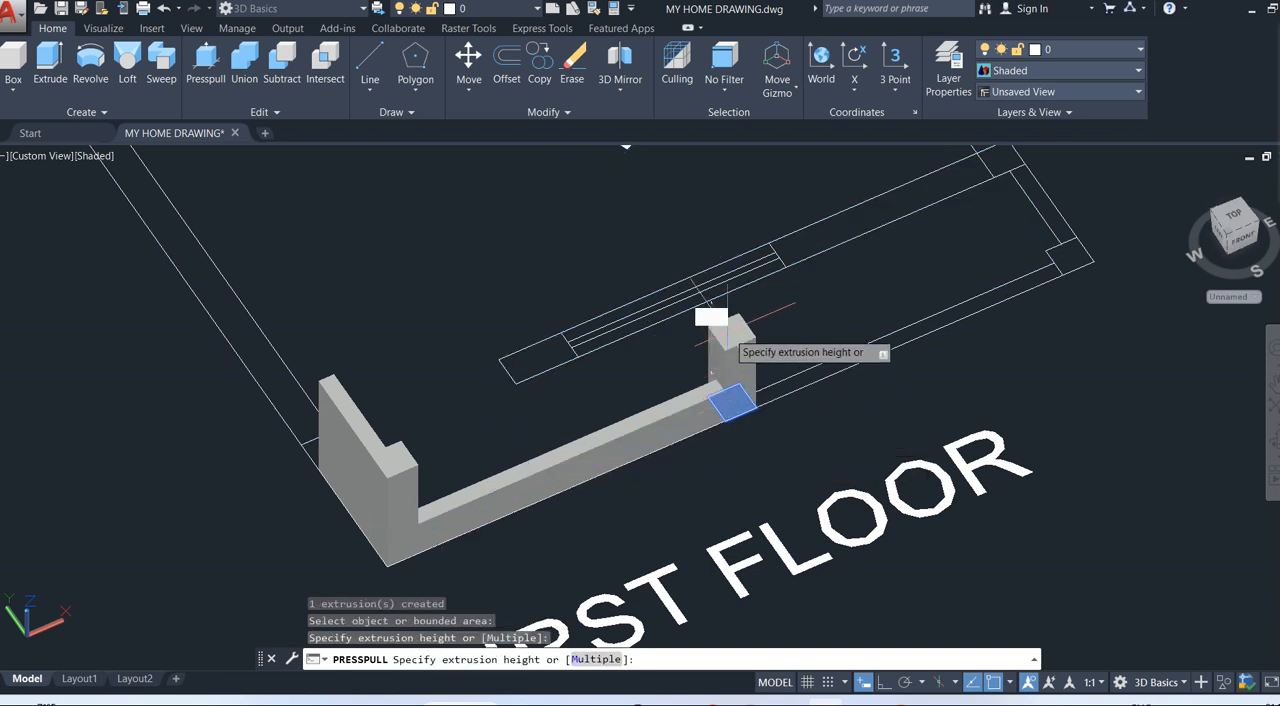
type("3'")
key("Return")
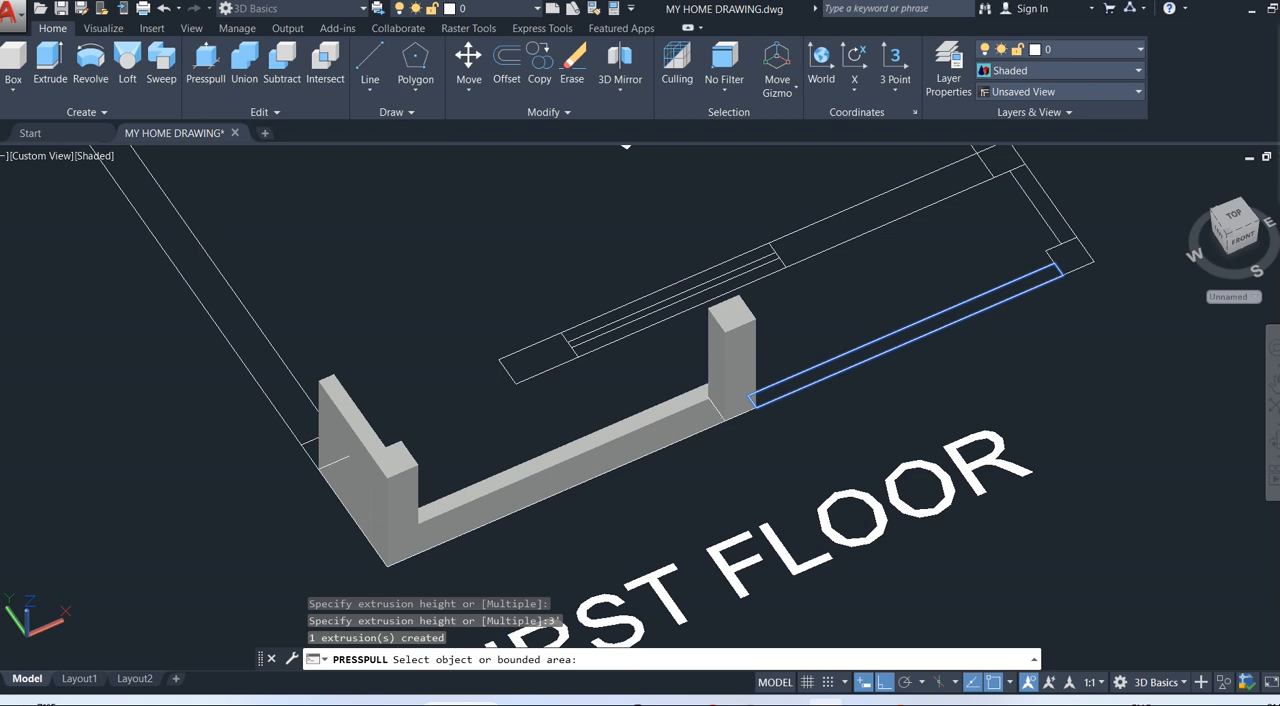
Press-pull the front wall strip between the middle and right corner columns to 1', and the right corner column to 3'.
left_click(943, 319)
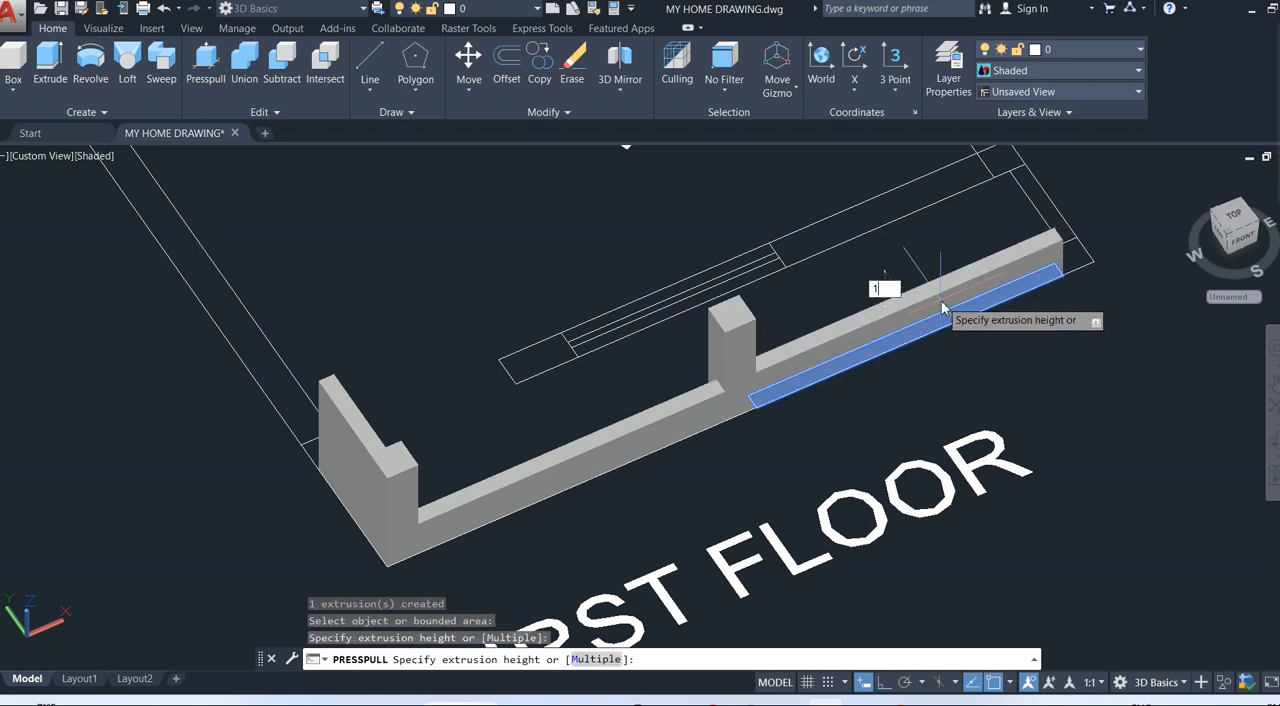
type("1'")
key("Return")
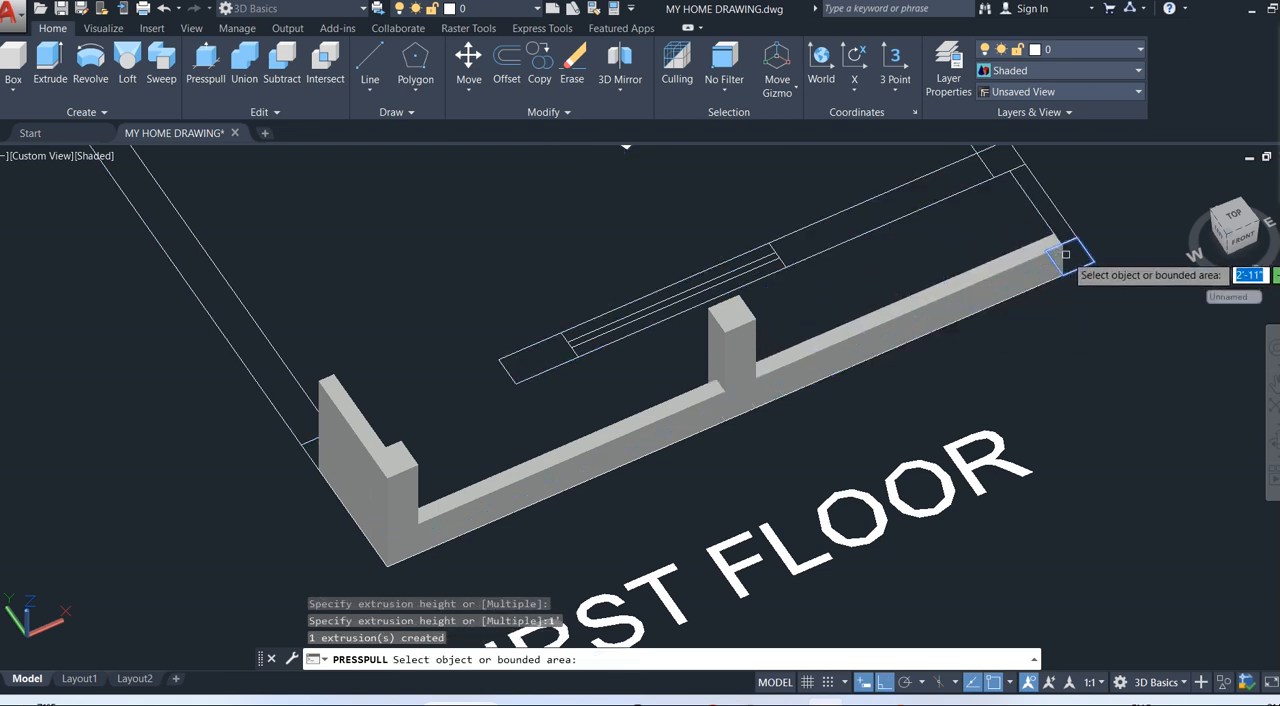
left_click(1068, 255)
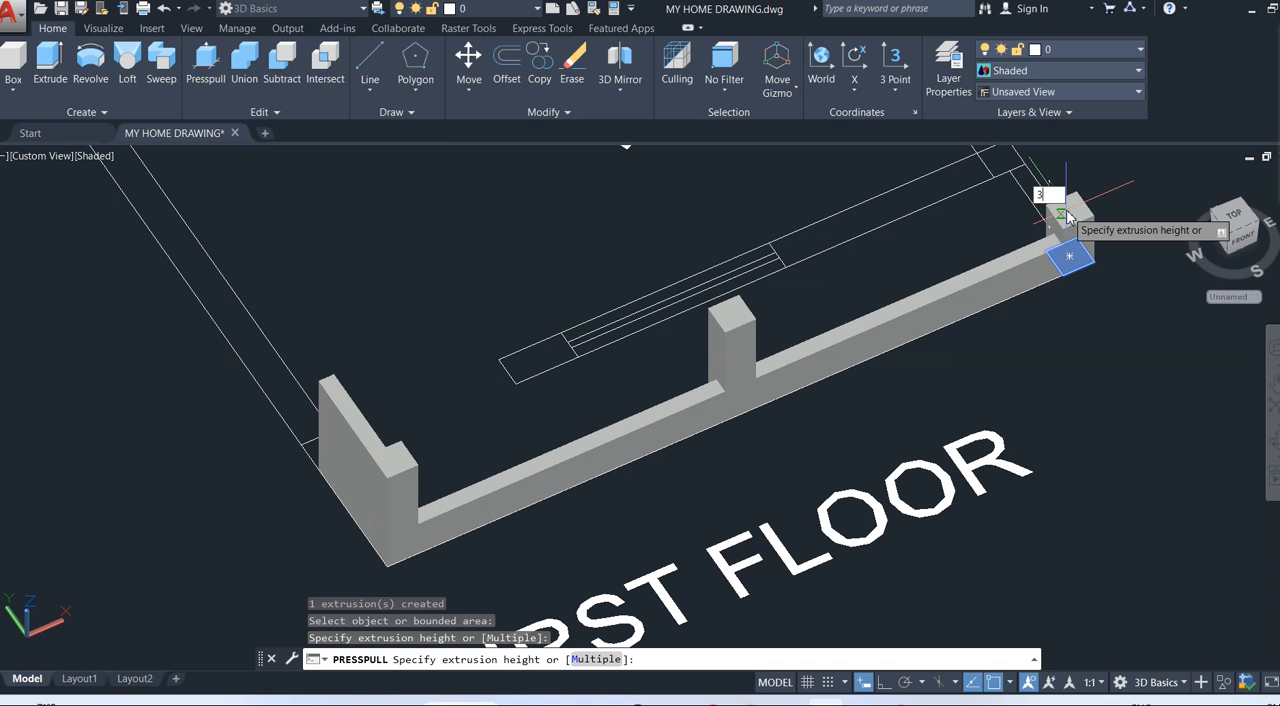
type("'")
key("Return")
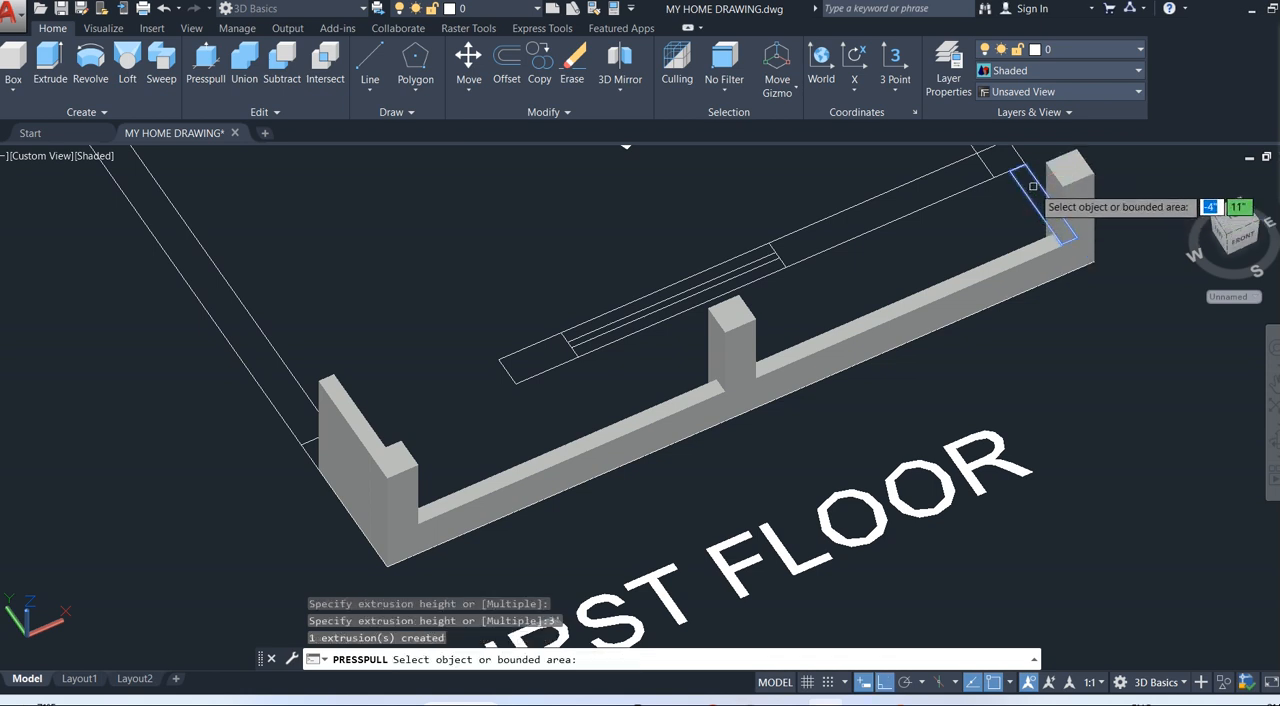
Press-pull the short right side wall segment behind the right corner column to a height of 3'.
left_click(1035, 195)
type("3")
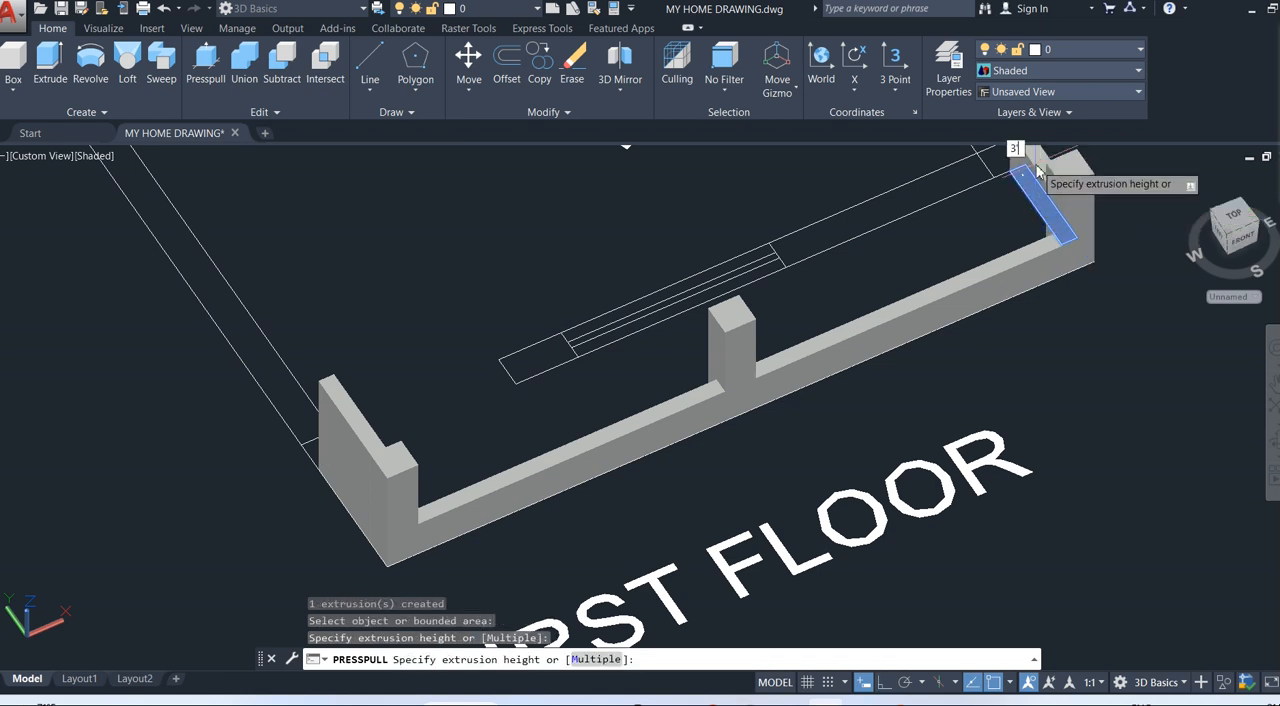
type("'")
key("Return")
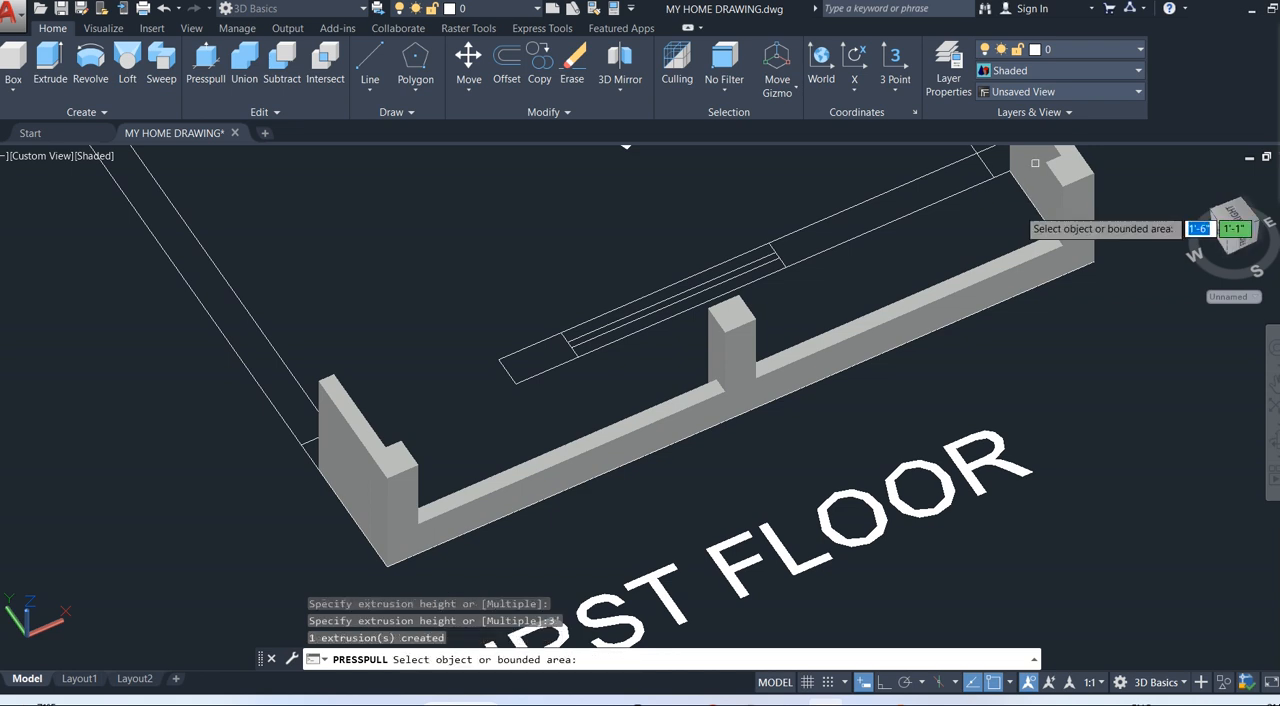
middle_click_drag(1035, 162, 865, 362, "shift")
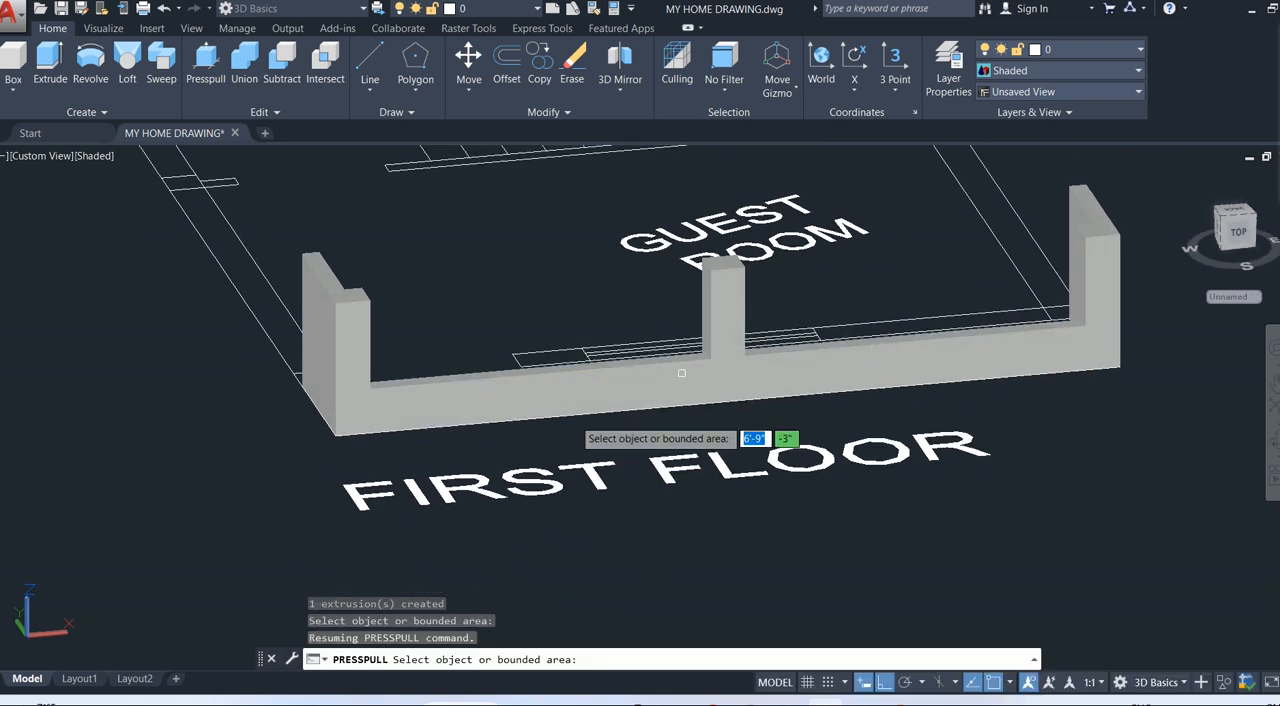
key("Return")
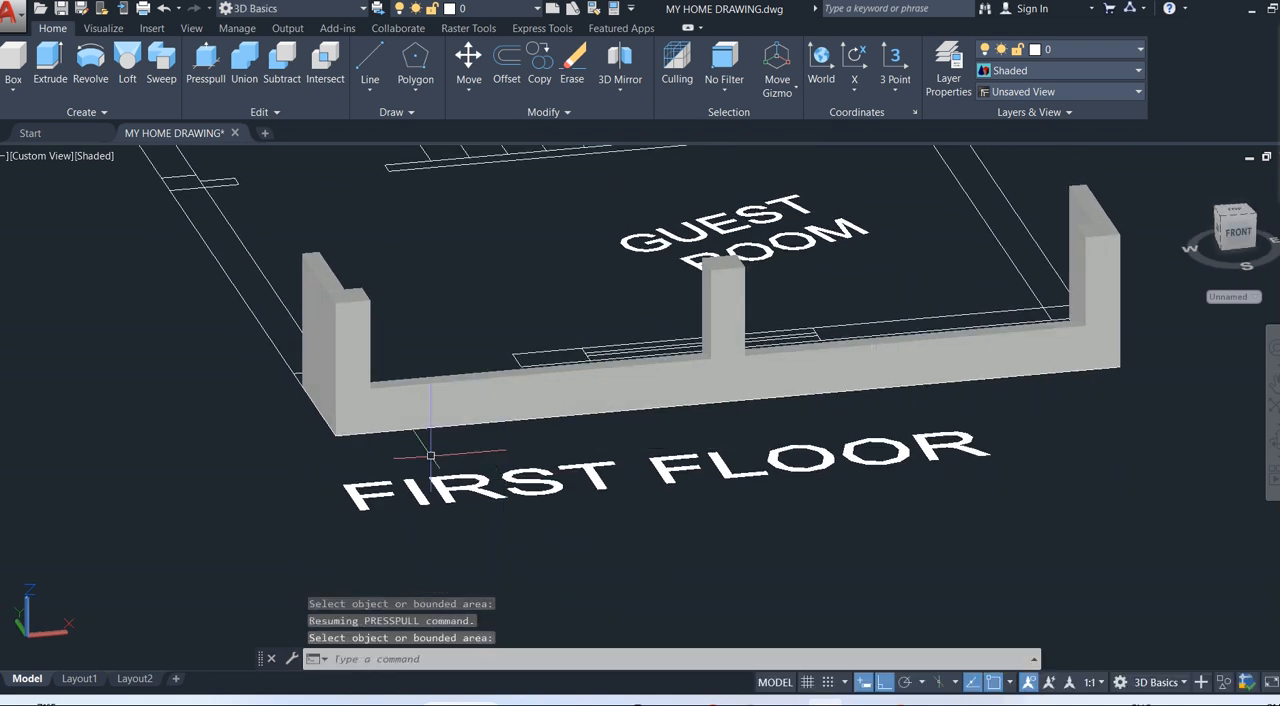
Copy the two low front wall strips straight up from their left end to the top corner of the left column.
left_click(459, 404)
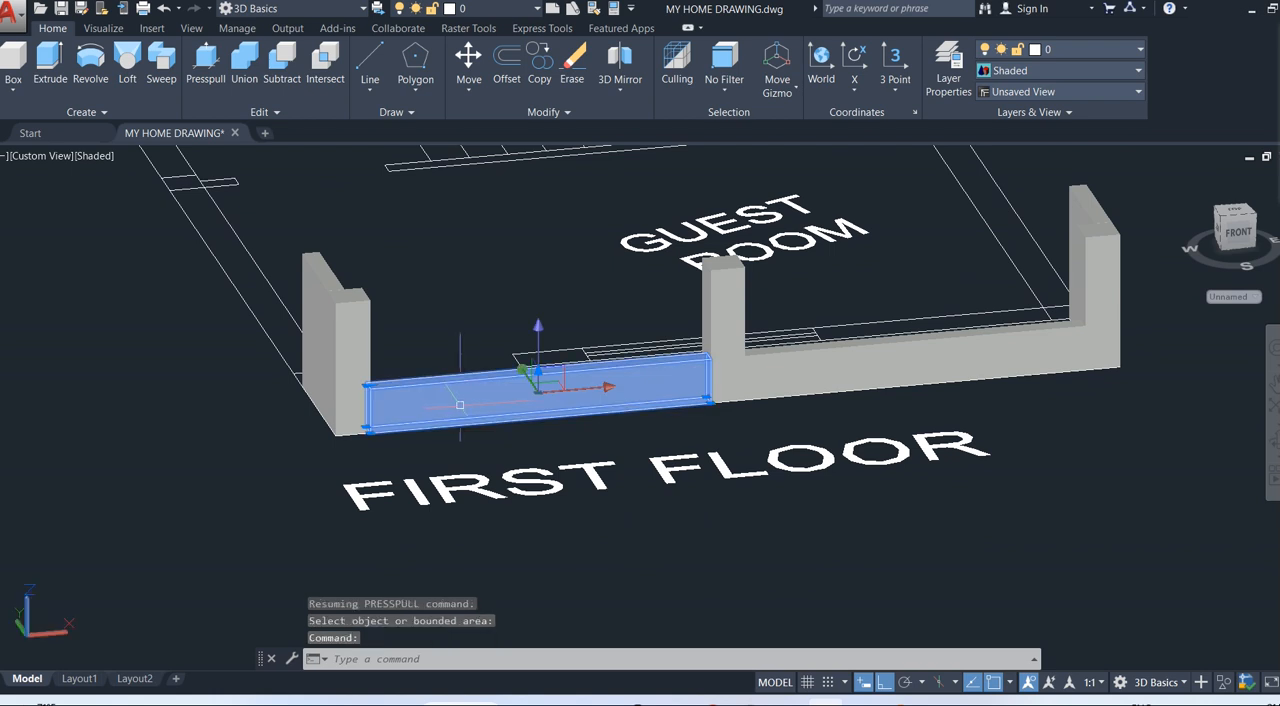
left_click(810, 370)
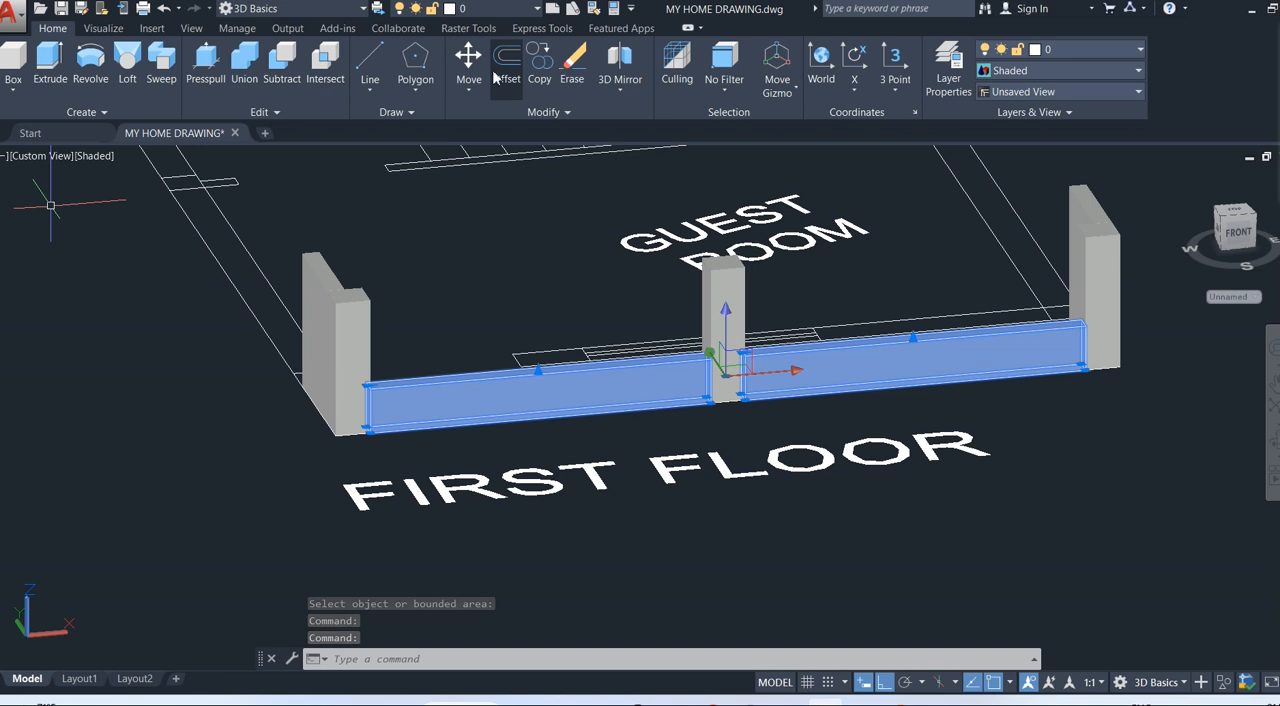
left_click(539, 65)
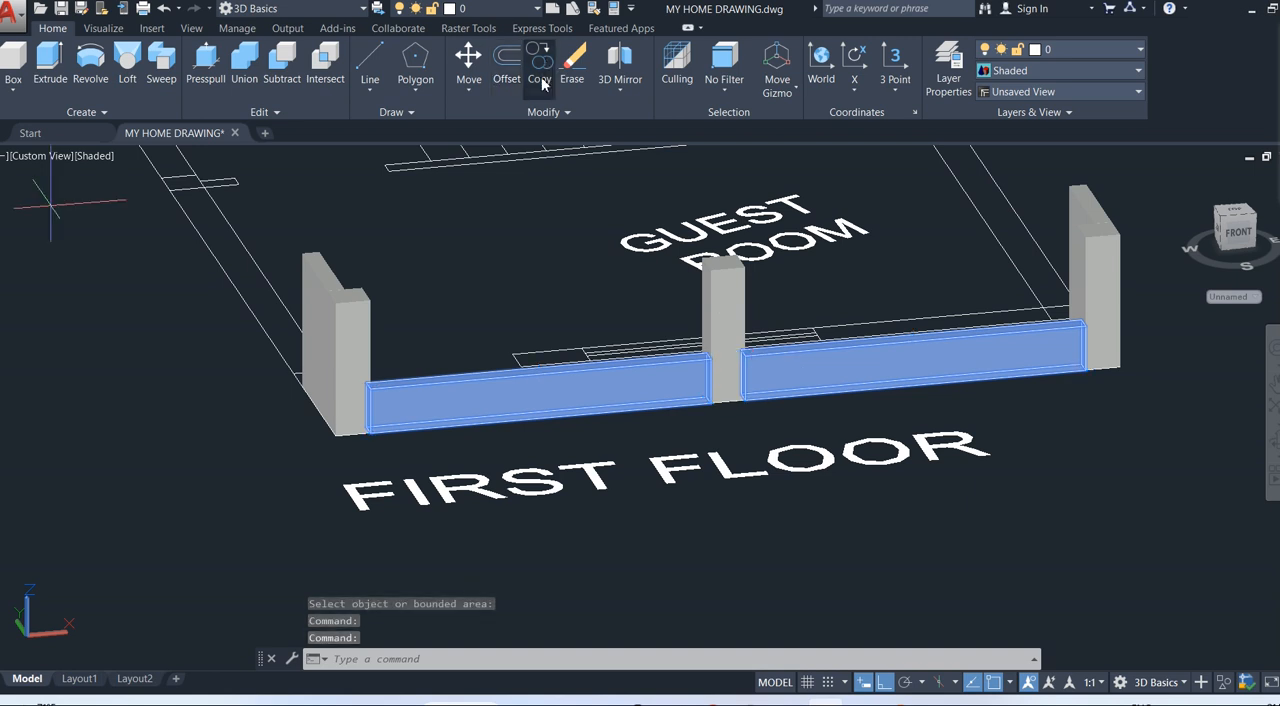
left_click(371, 404)
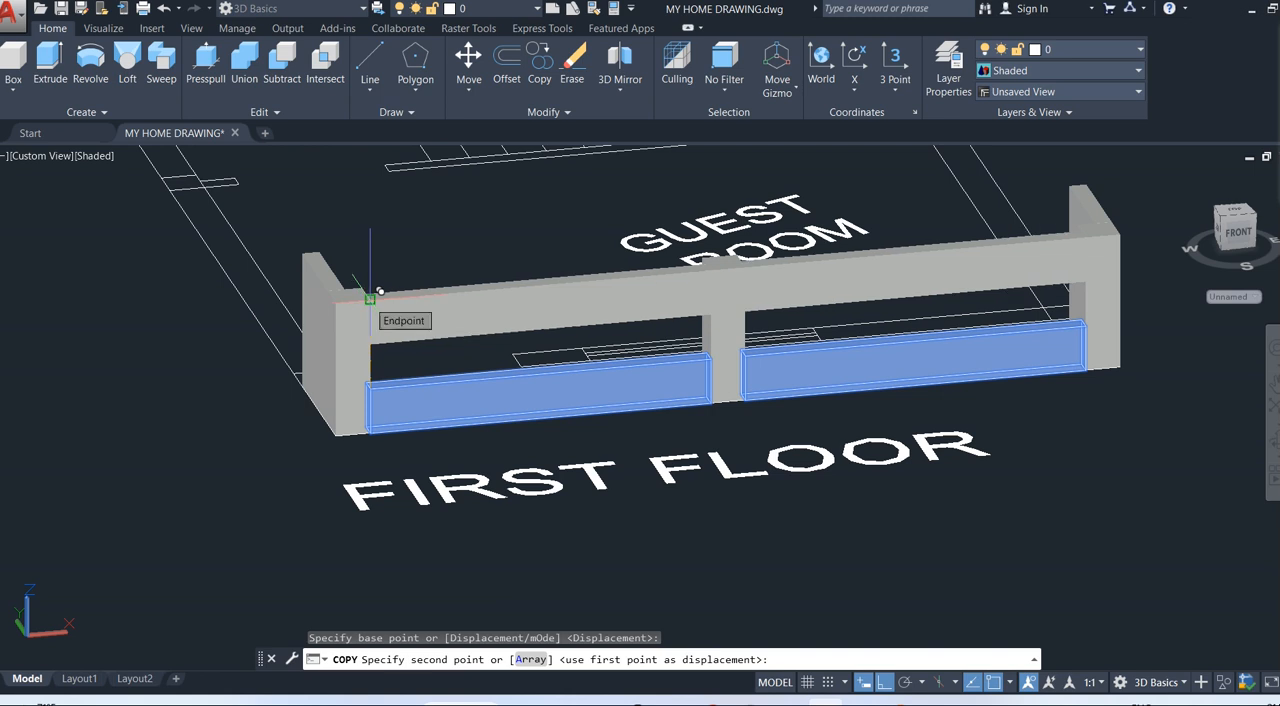
left_click(370, 297)
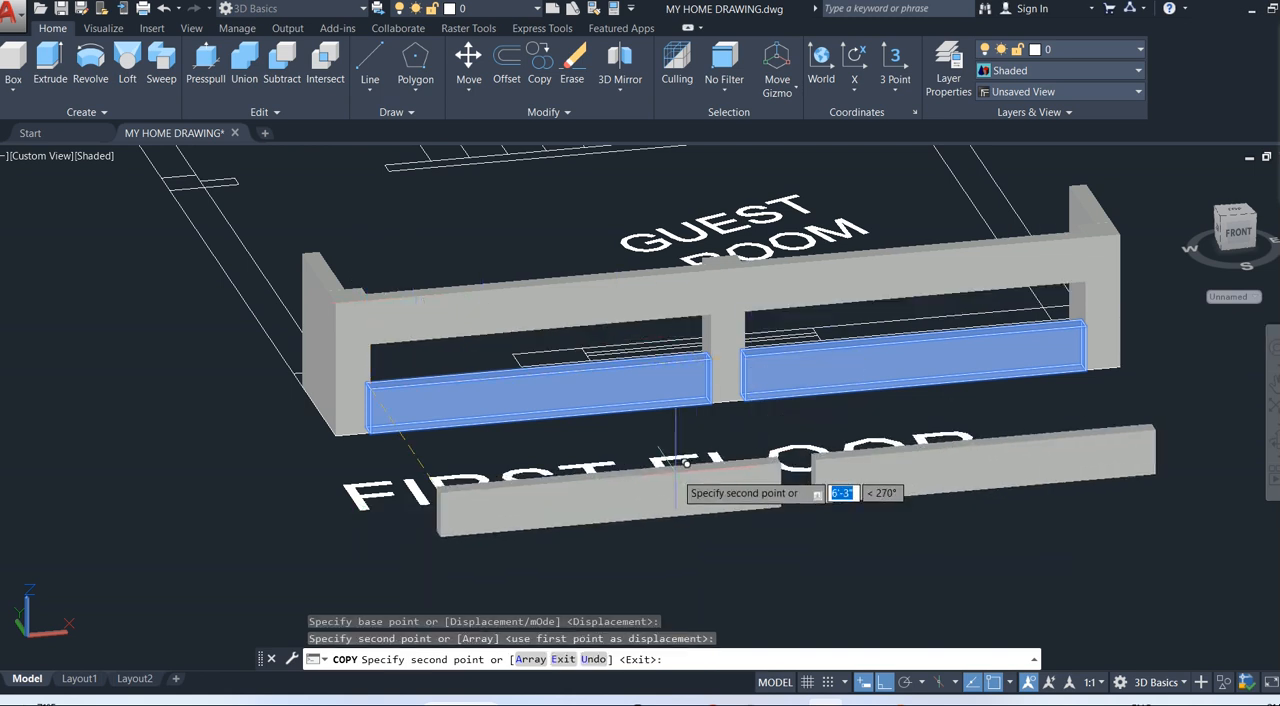
key("Escape")
Examine the 3D front railing from the front and from an angle, together with the neighbouring floor plans.
scroll(1000, 535, "down", 2)
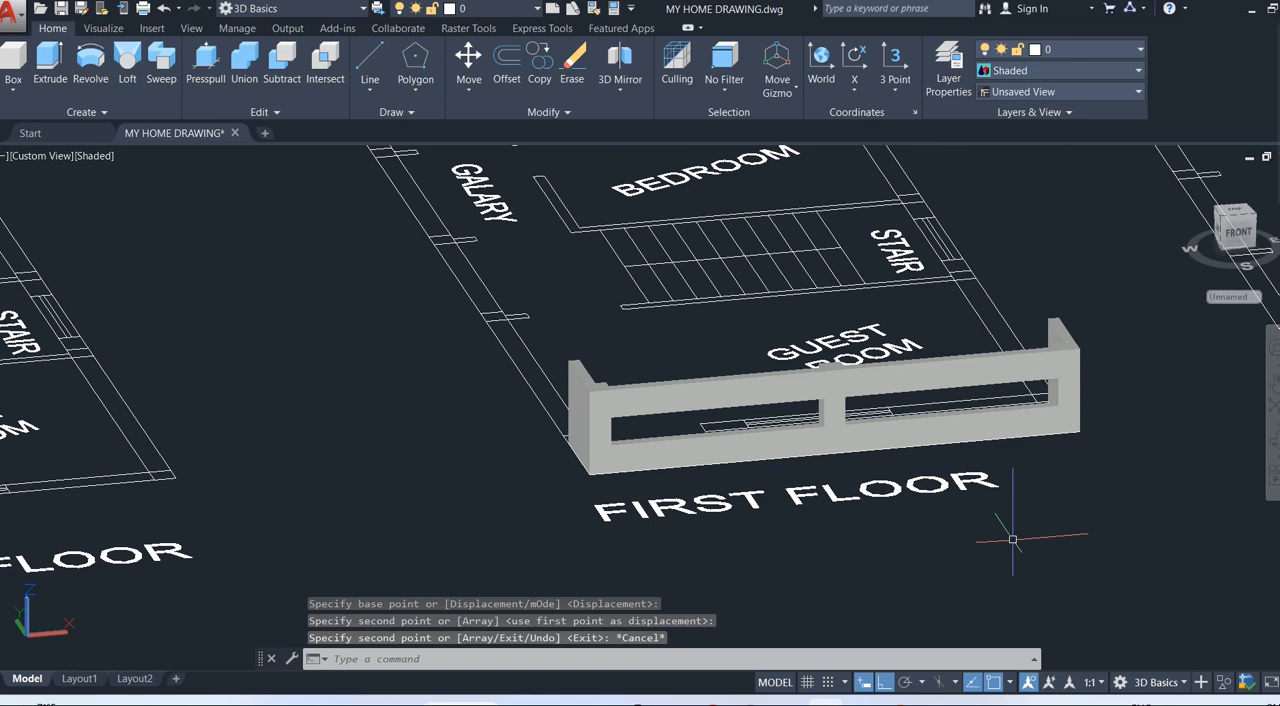
mouse_move(981, 528)
middle_mouse_down("shift")
mouse_move(937, 497)
mouse_move(957, 471)
mouse_move(979, 497)
mouse_move(1066, 517)
mouse_move(968, 516)
middle_mouse_up("shift")
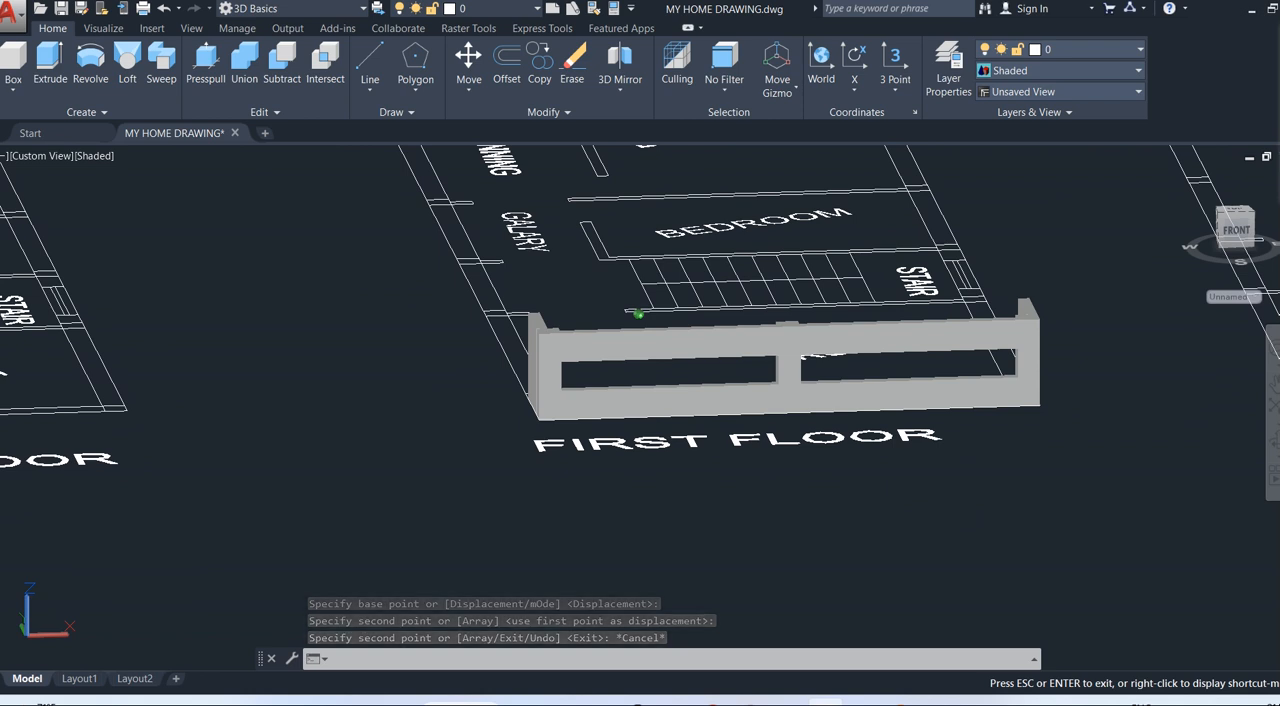
scroll(797, 465, "up", 2)
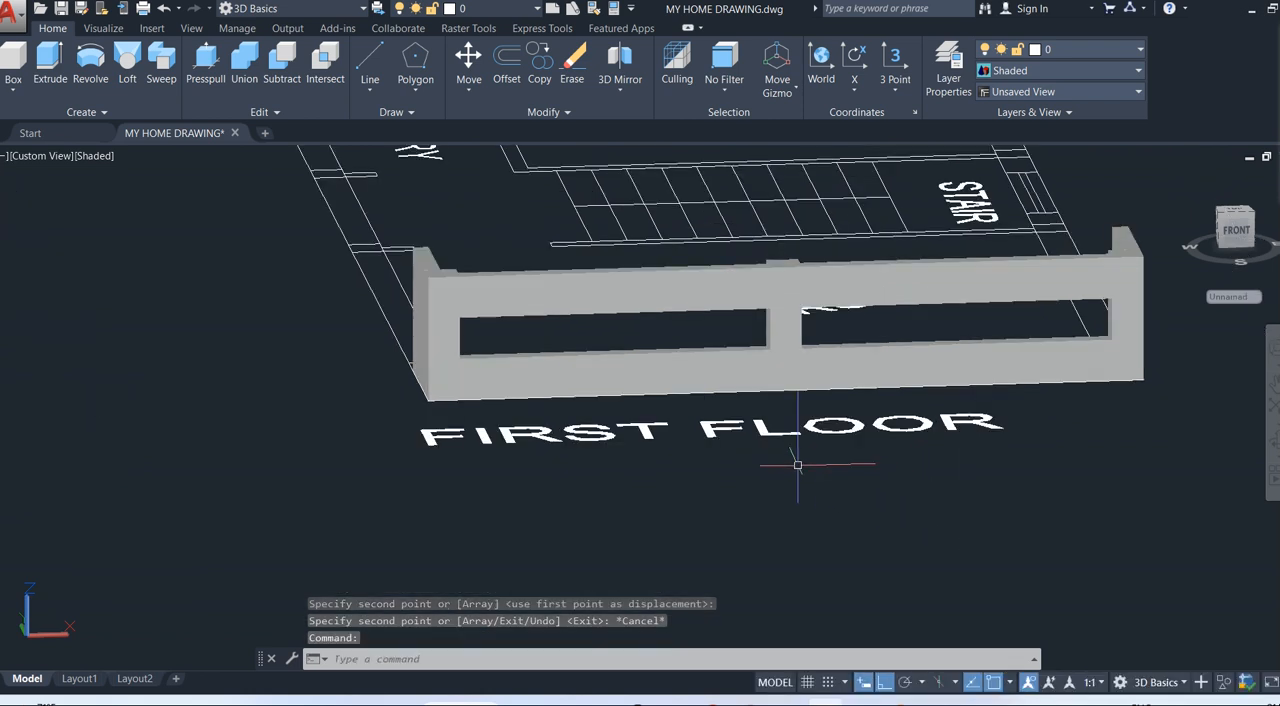
scroll(797, 465, "up", 1)
scroll(797, 465, "down", 2)
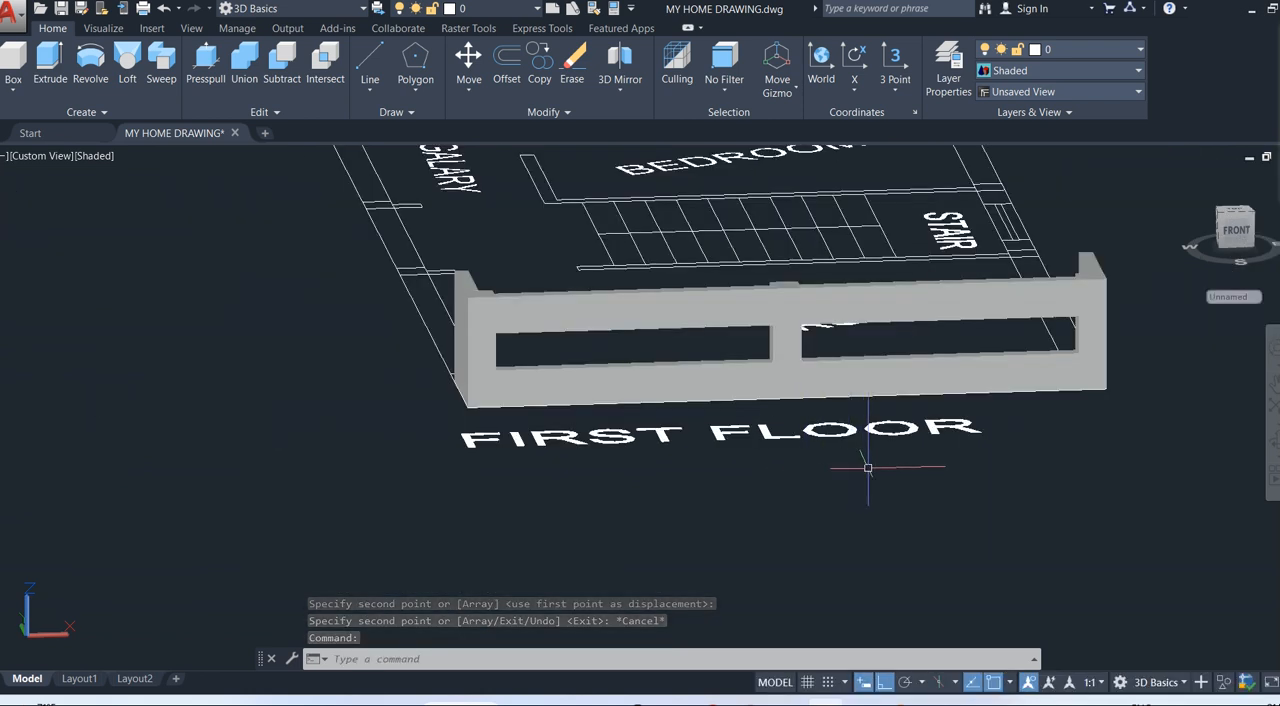
scroll(973, 494, "down", 2)
middle_click_drag(973, 494, 829, 541)
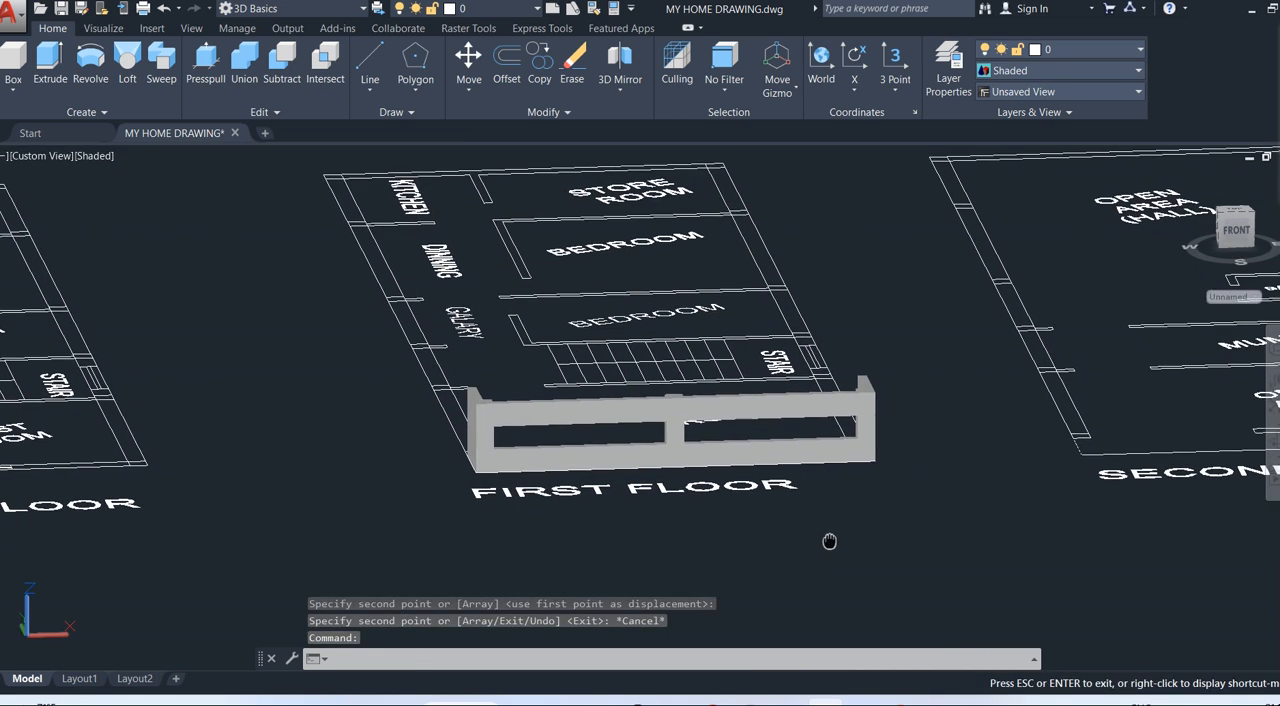
middle_click_drag(800, 522, 1040, 503)
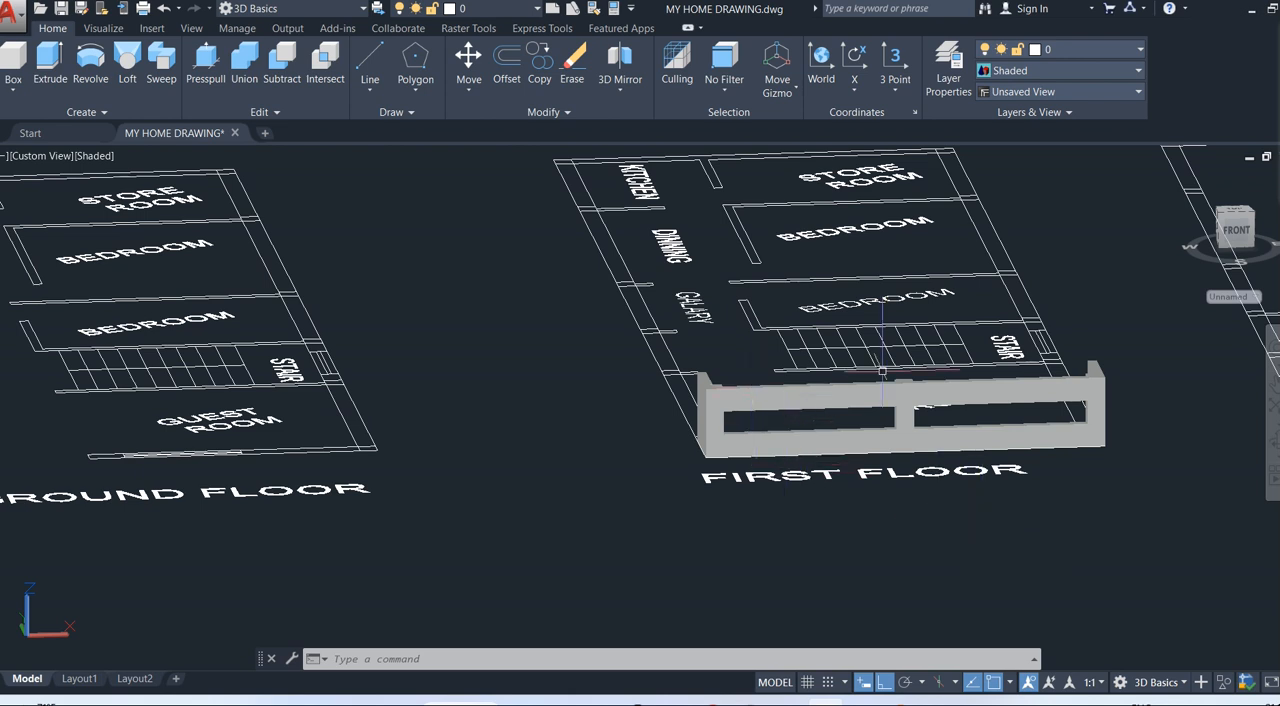
mouse_move(1016, 520)
middle_mouse_down("shift")
mouse_move(1008, 489)
mouse_move(1012, 505)
mouse_move(1108, 505)
mouse_move(1127, 588)
mouse_move(857, 606)
mouse_move(757, 540)
mouse_move(850, 555)
mouse_move(999, 532)
middle_mouse_up("shift")
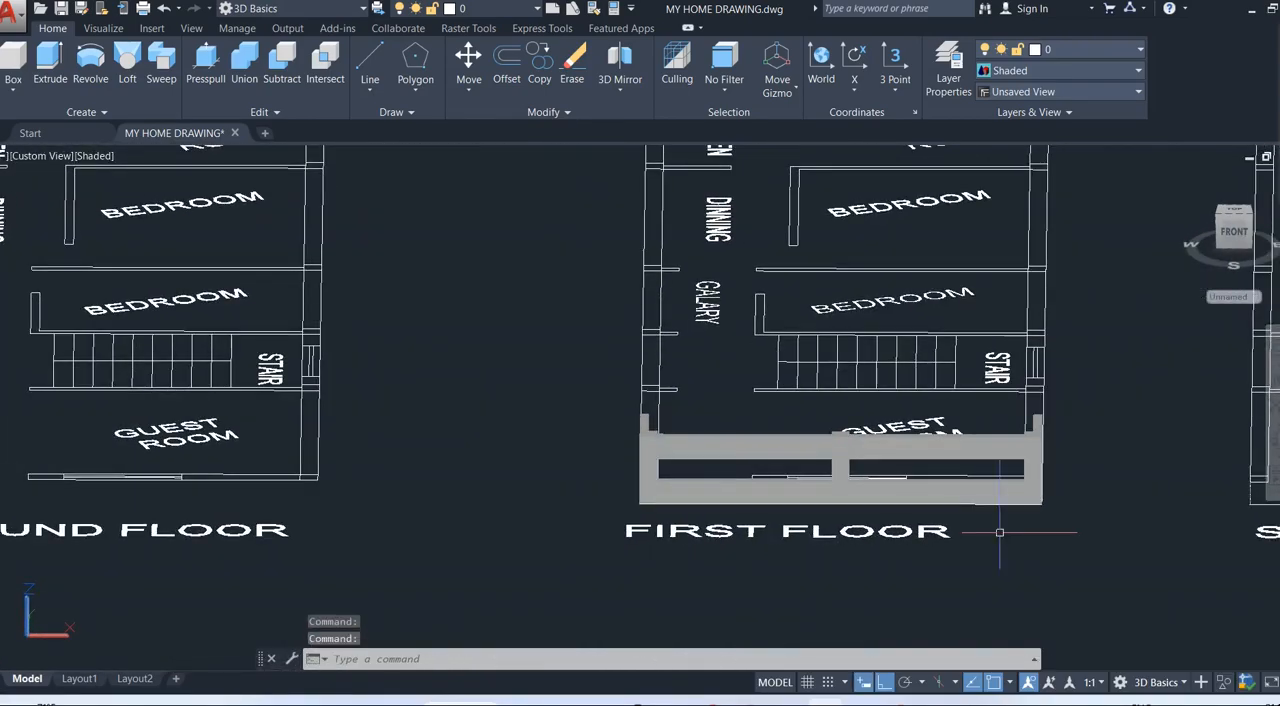
scroll(999, 532, "down", 2)
scroll(999, 532, "up", 3)
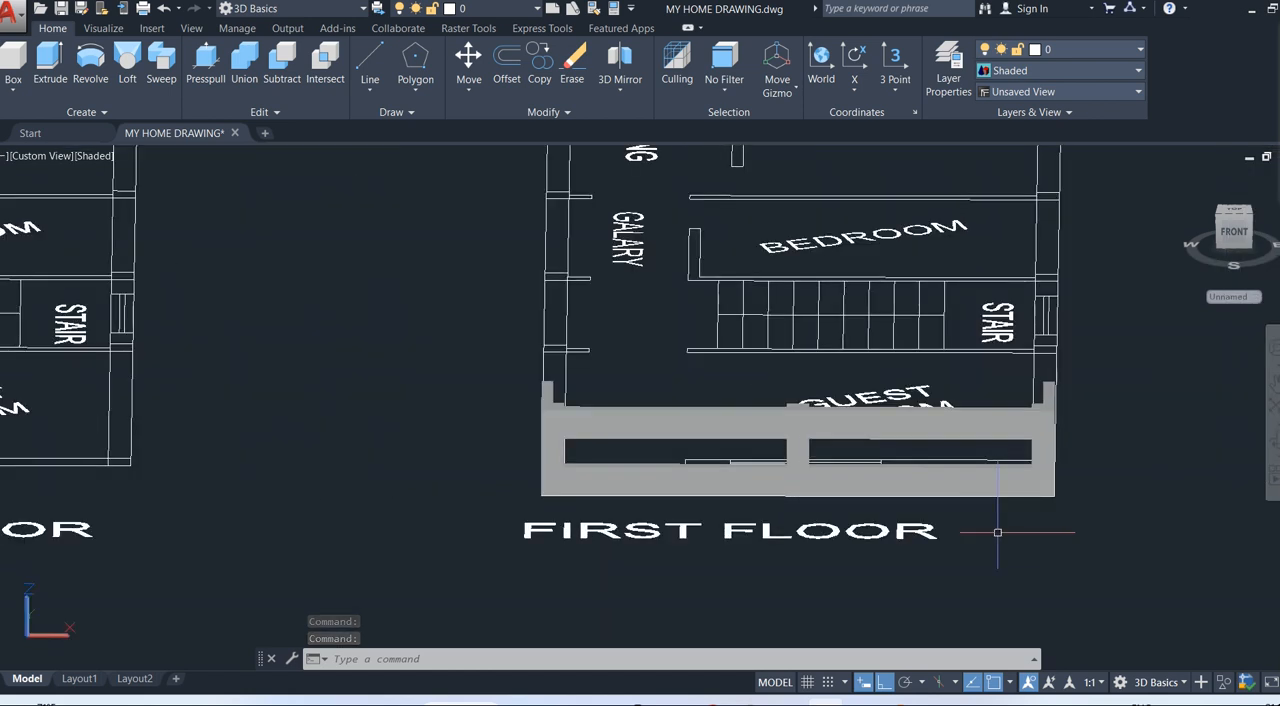
middle_click_drag(1000, 537, 702, 539, "shift")
scroll(879, 518, "down", 2)
Capture the screen with ScreenRec and save the PNG image to the Desktop as FRONT RAILING.
left_click(1277, 56)
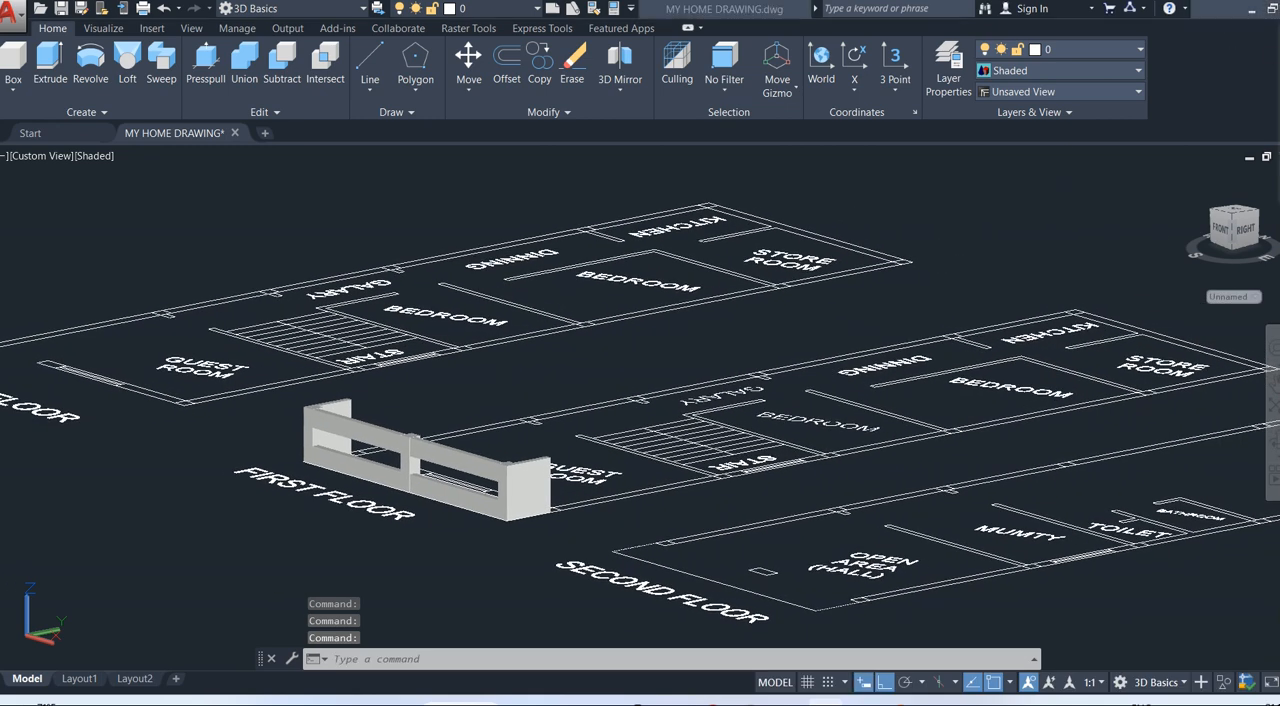
left_click_drag(6, 5, 1266, 625)
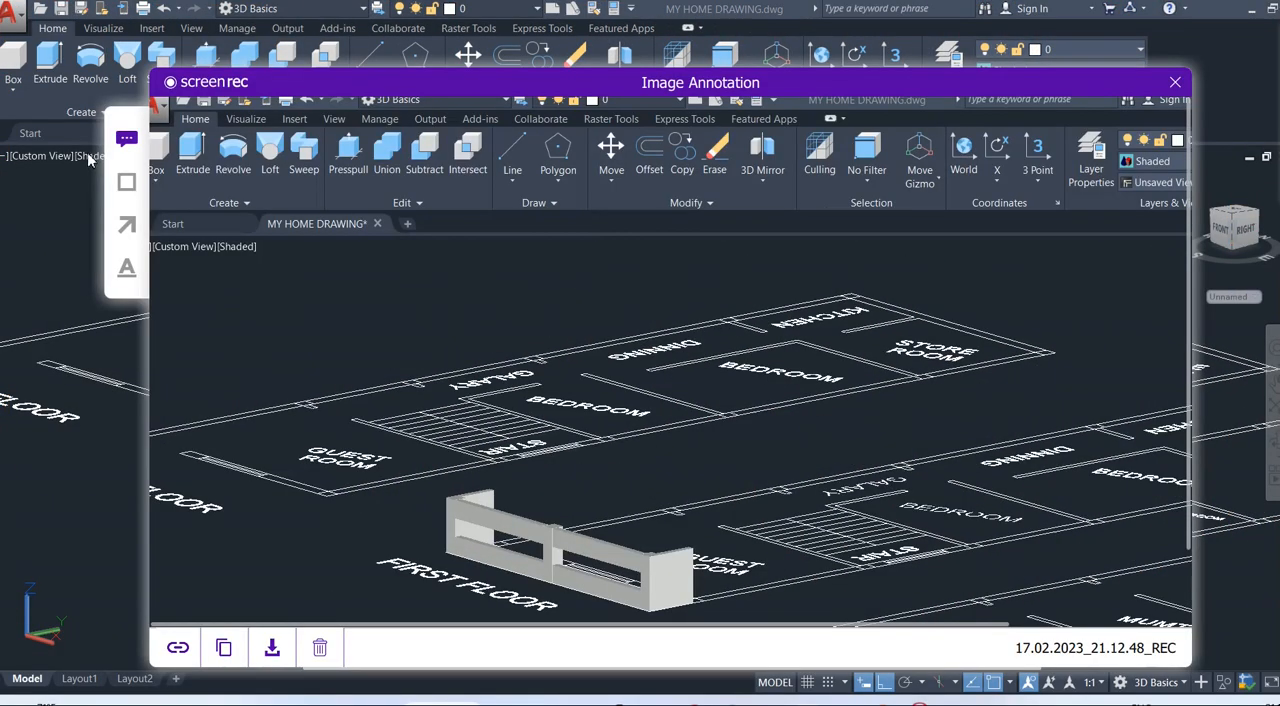
left_click(284, 648)
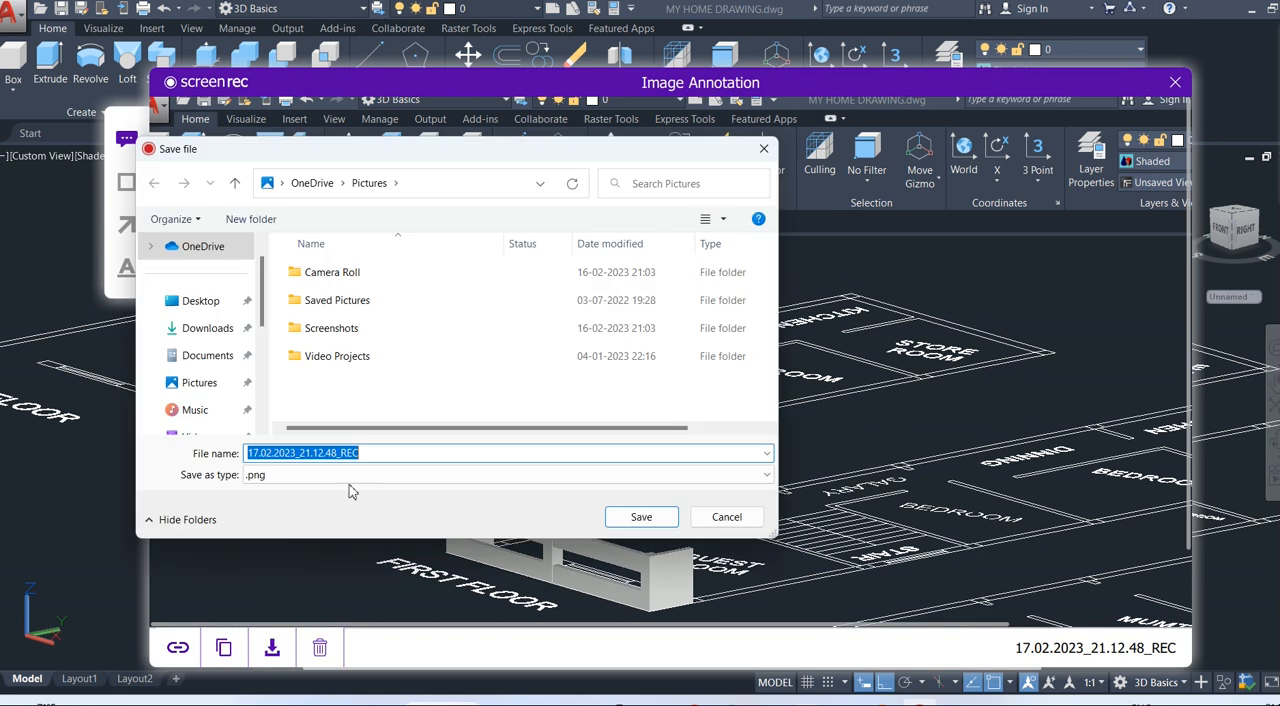
left_click(196, 302)
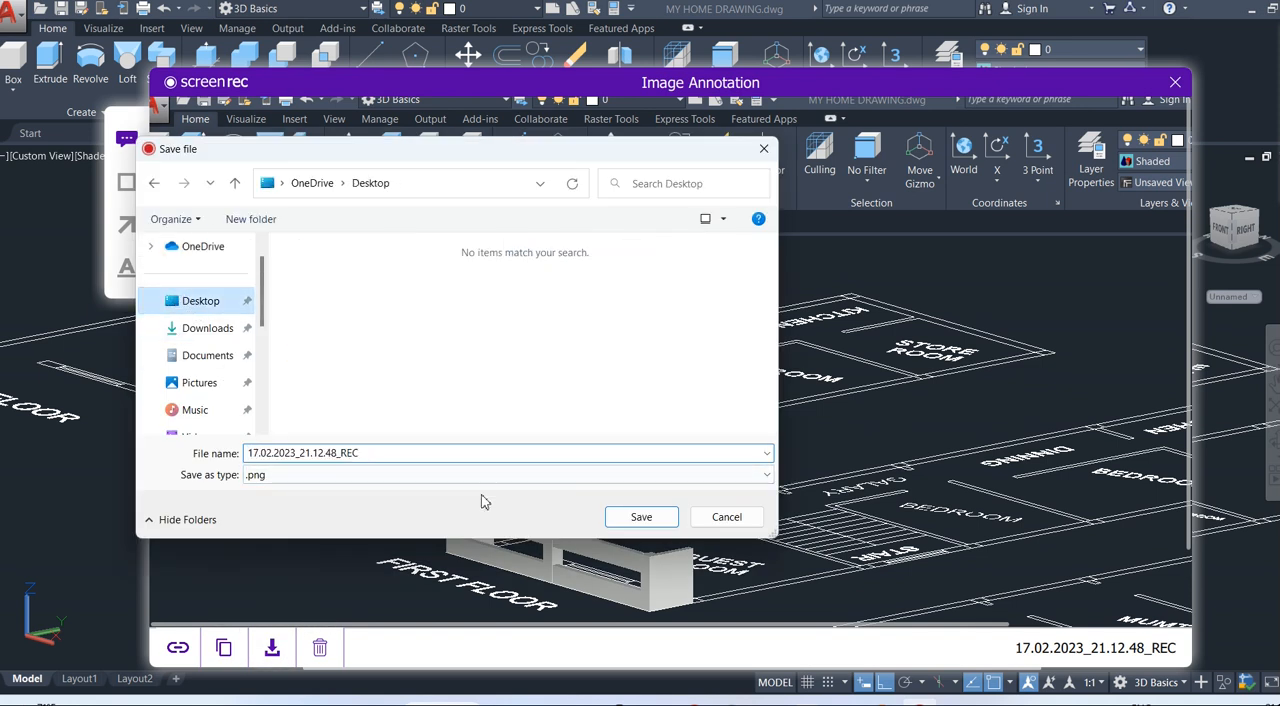
double_click(363, 453)
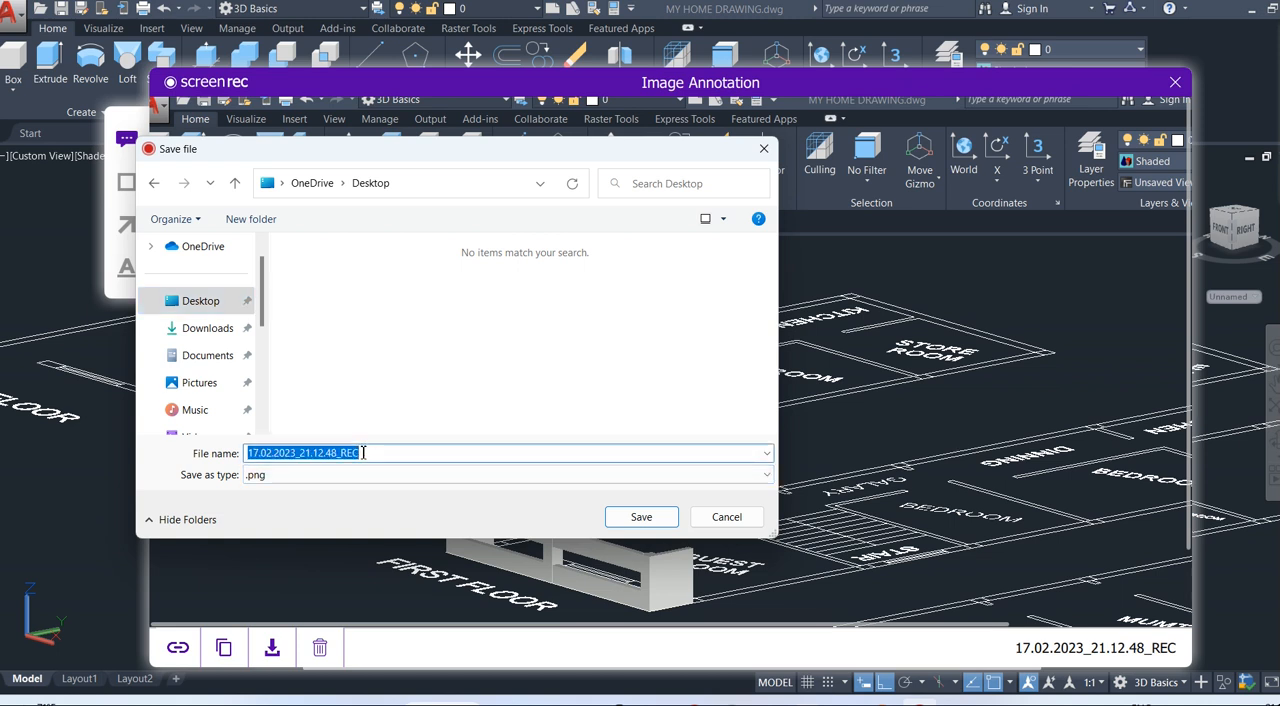
type("F")
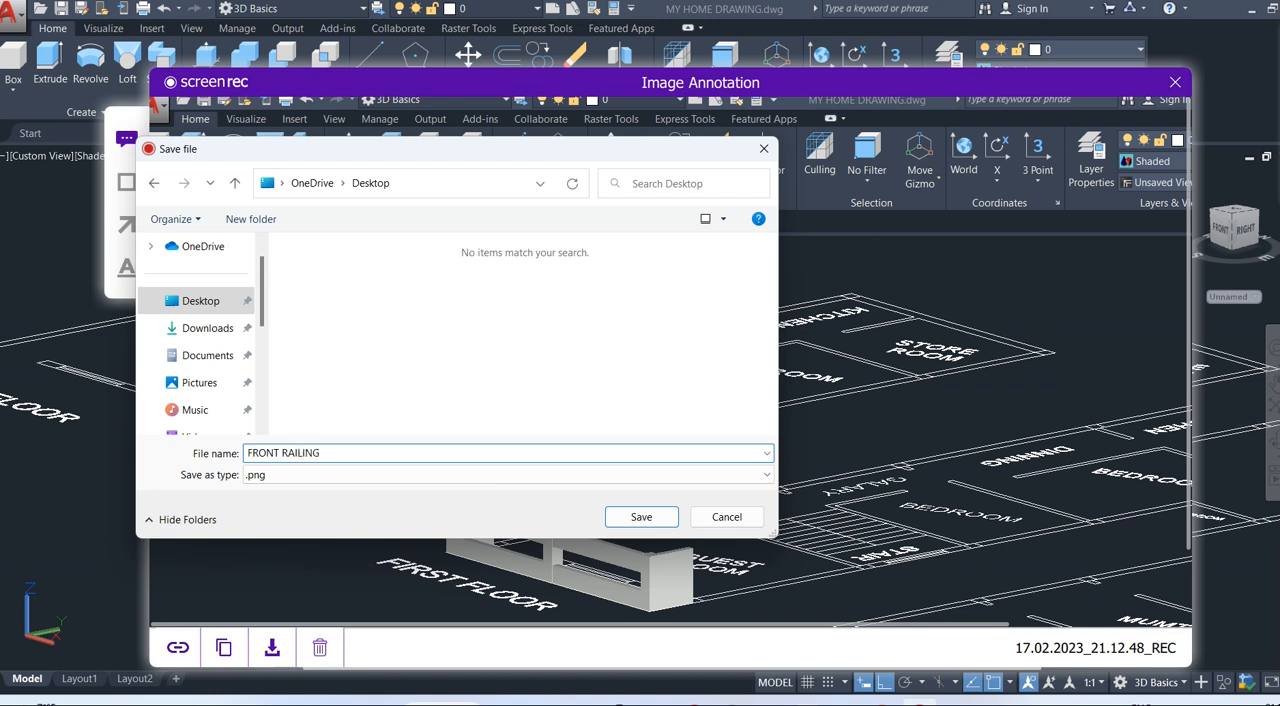
type("RONT RAILING")
left_click(641, 517)
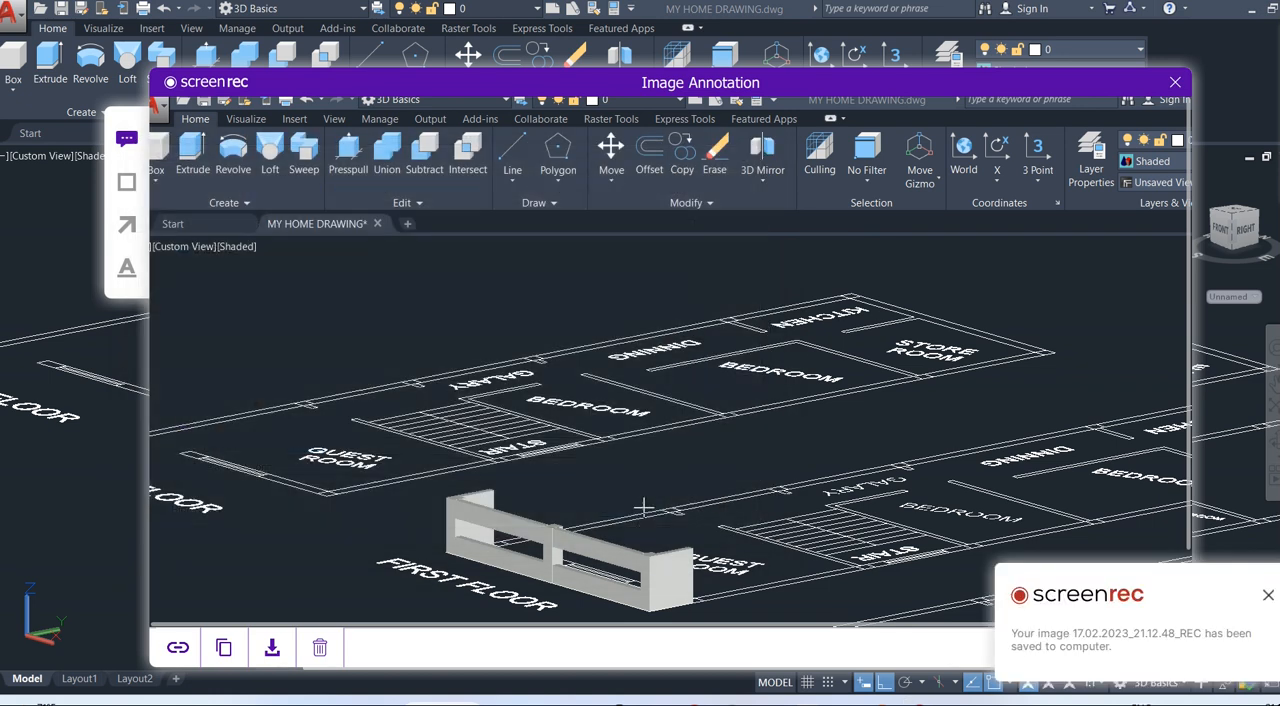